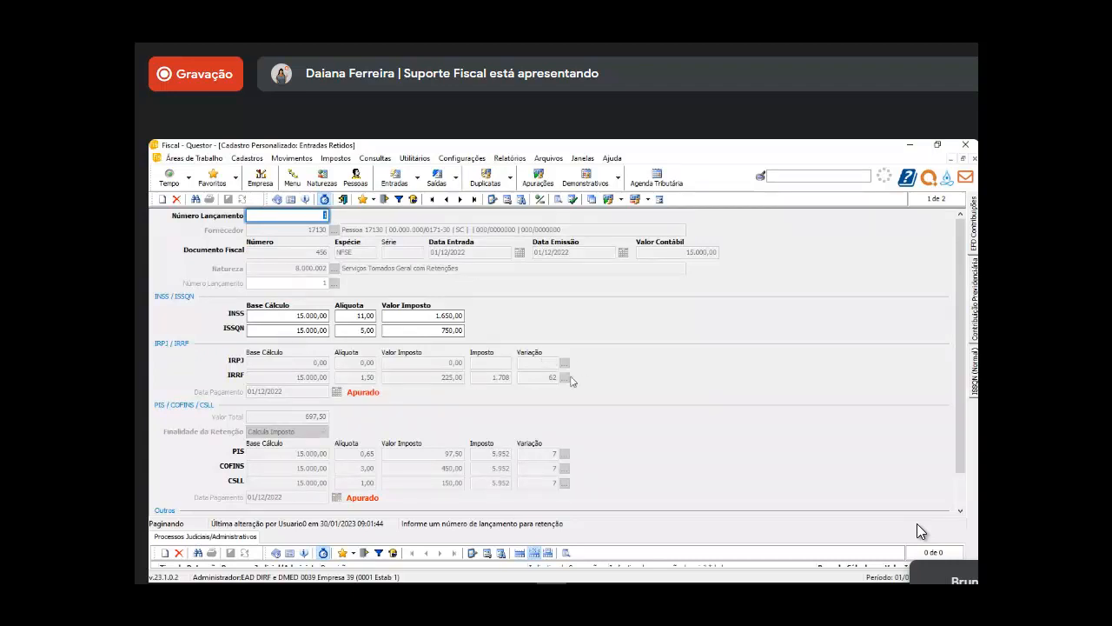
- Switch to the LibreOffice Impress presentation and view the slides on assessing withheld taxes (Apuração dos Retidos)
key("ctrl+Tab")
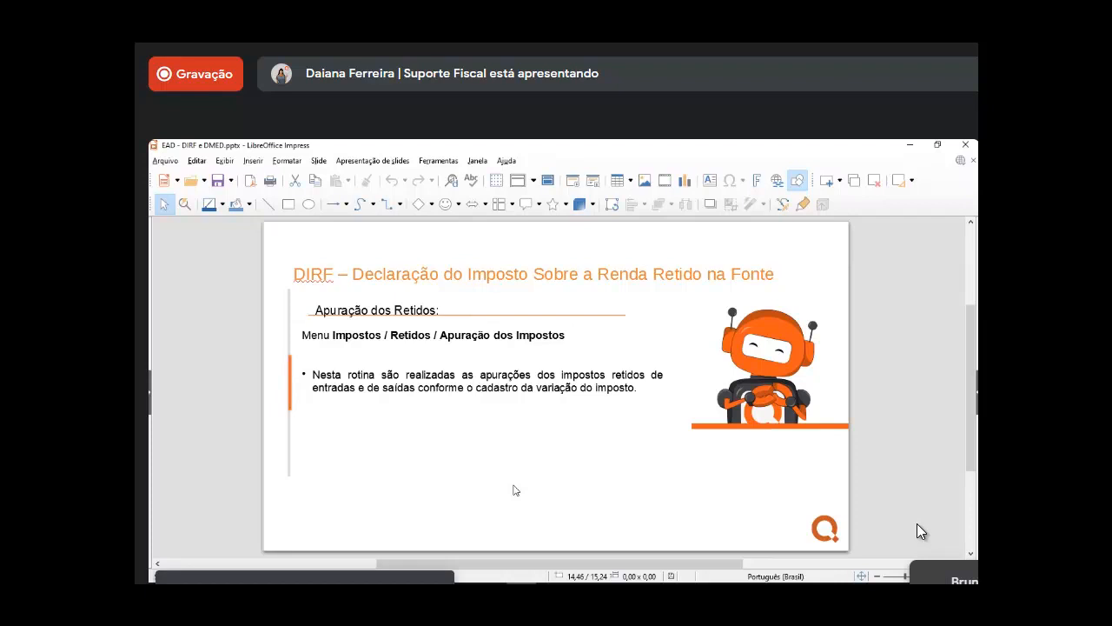
scroll(516, 490, "down", 1)
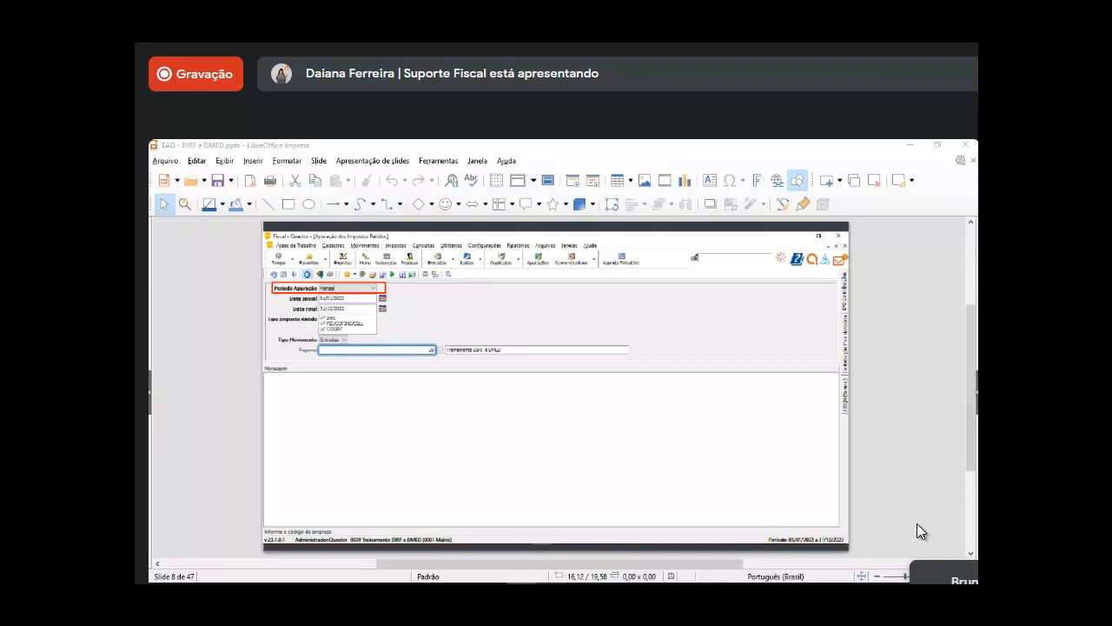
- Switch back to Questor Fiscal and close the open withheld-entry and withheld-output record forms
left_click(552, 583)
left_click(975, 159)
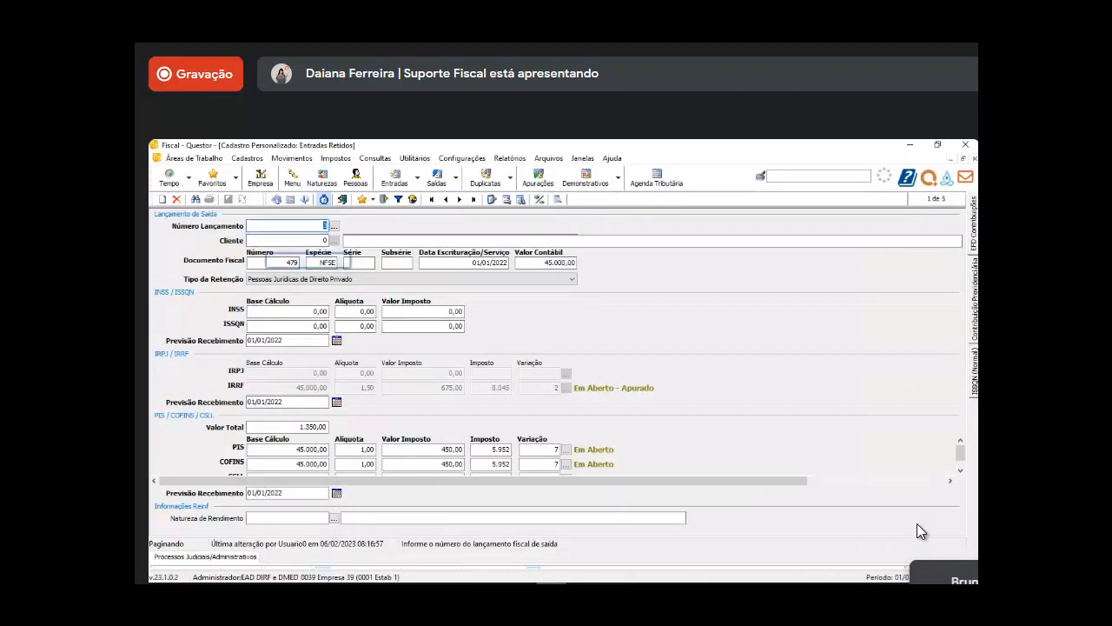
left_click(975, 159)
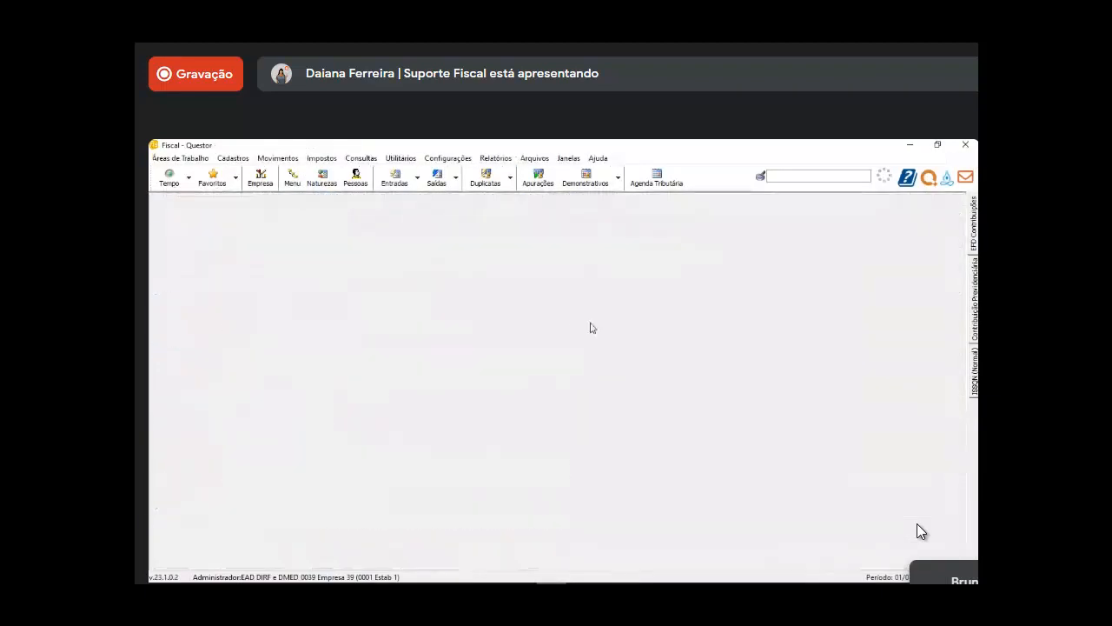
- Open the withheld tax assessment routine (Apuração dos Impostos dos Retidos)
left_click(322, 158)
mouse_move(391, 215)
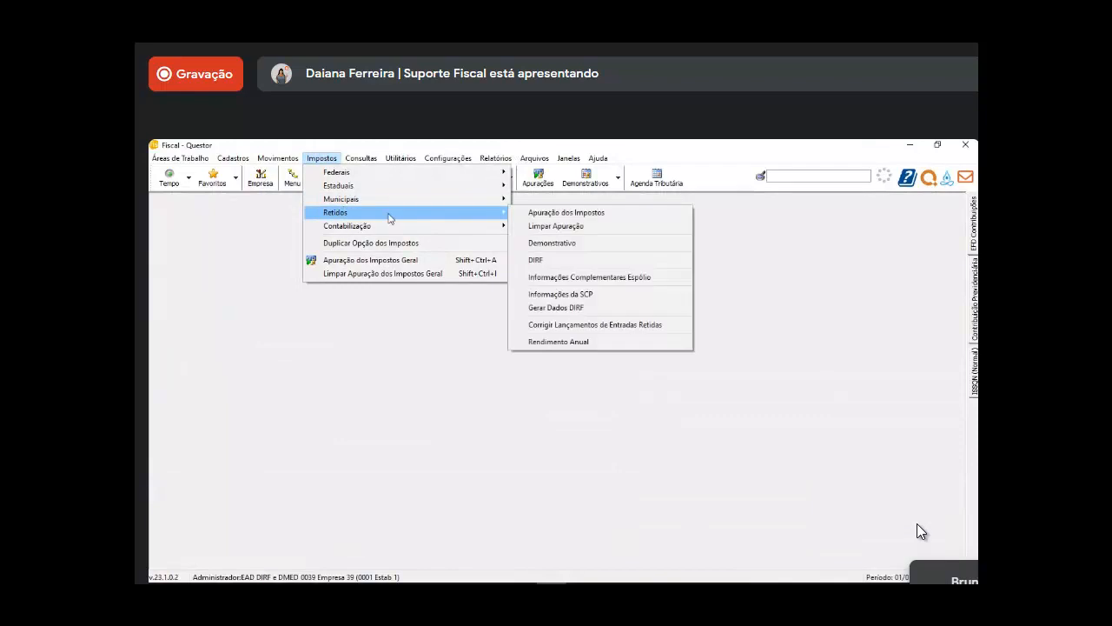
left_click(604, 217)
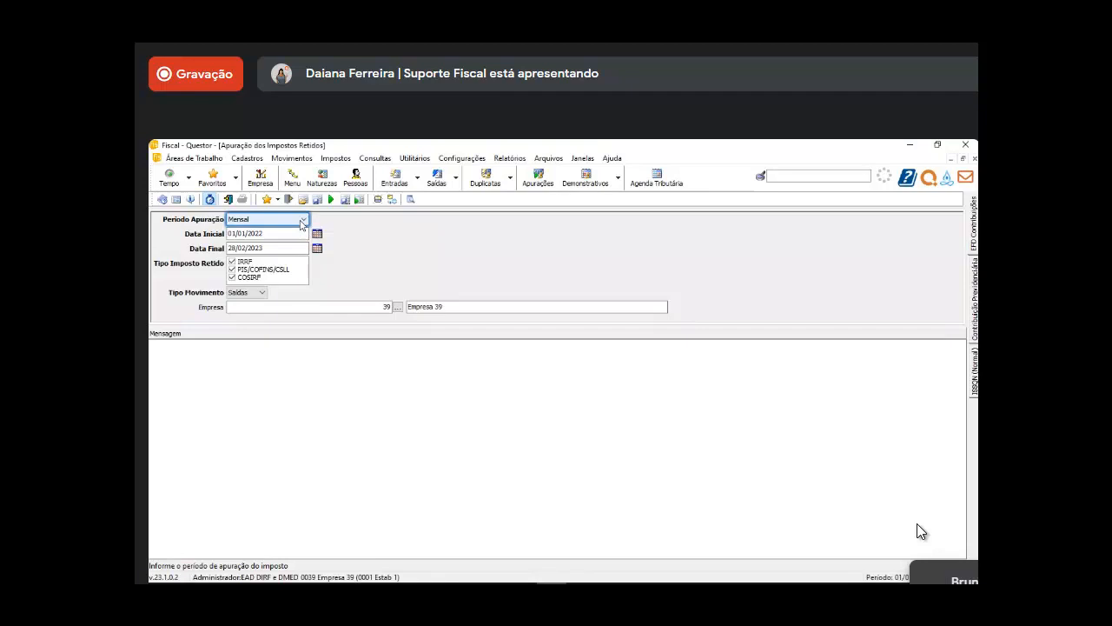
- Set the assessment period to Mensal and the movement type to Entradas
left_click(301, 222)
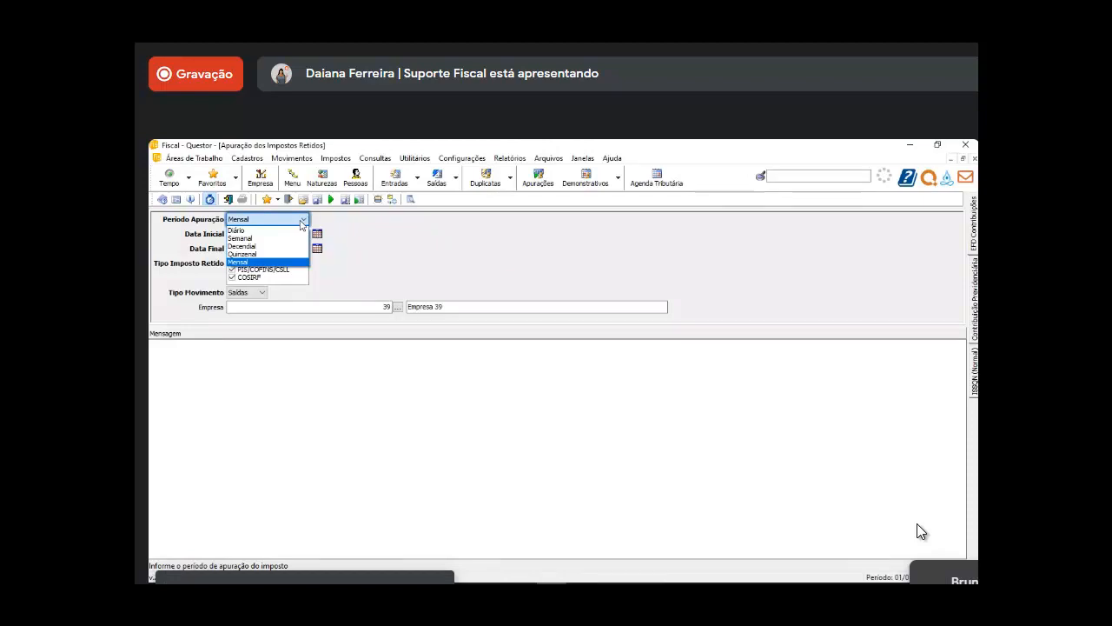
left_click(252, 262)
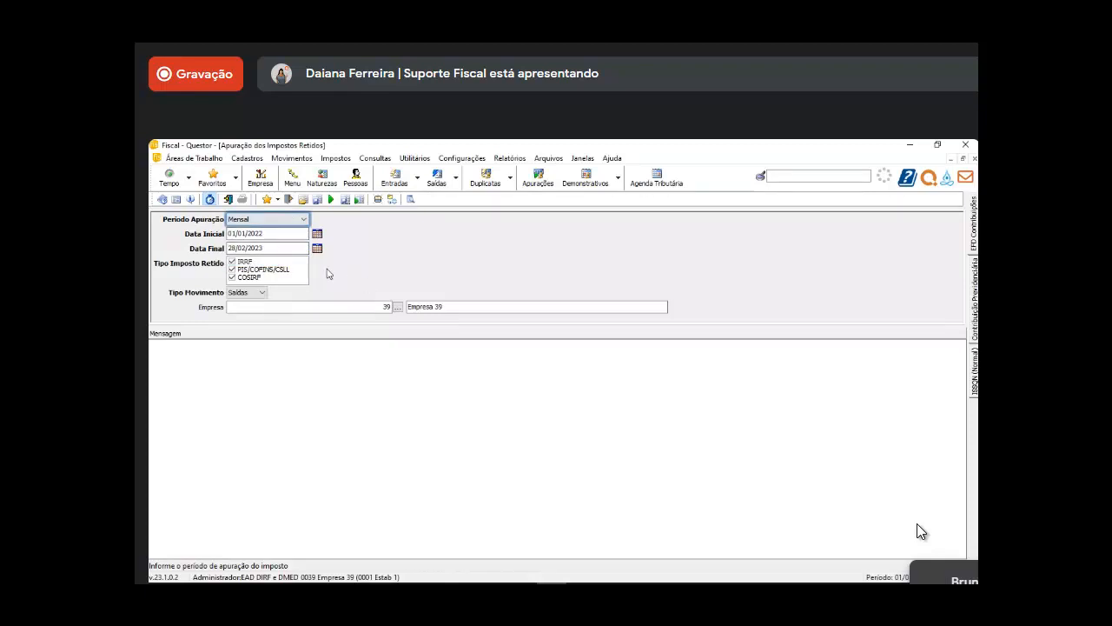
left_click(261, 293)
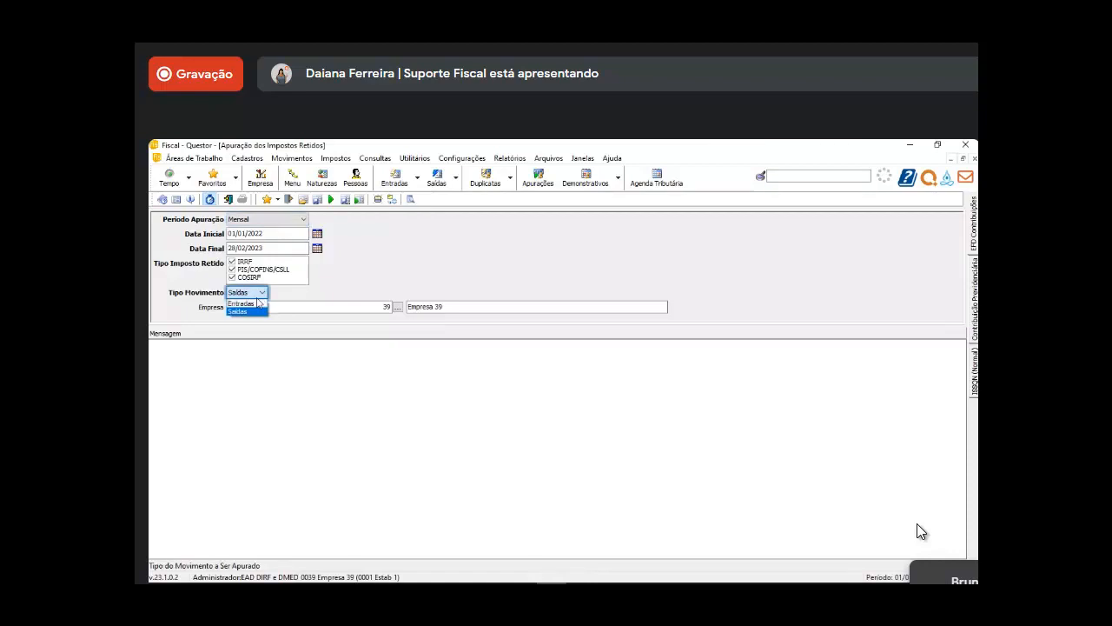
left_click(255, 304)
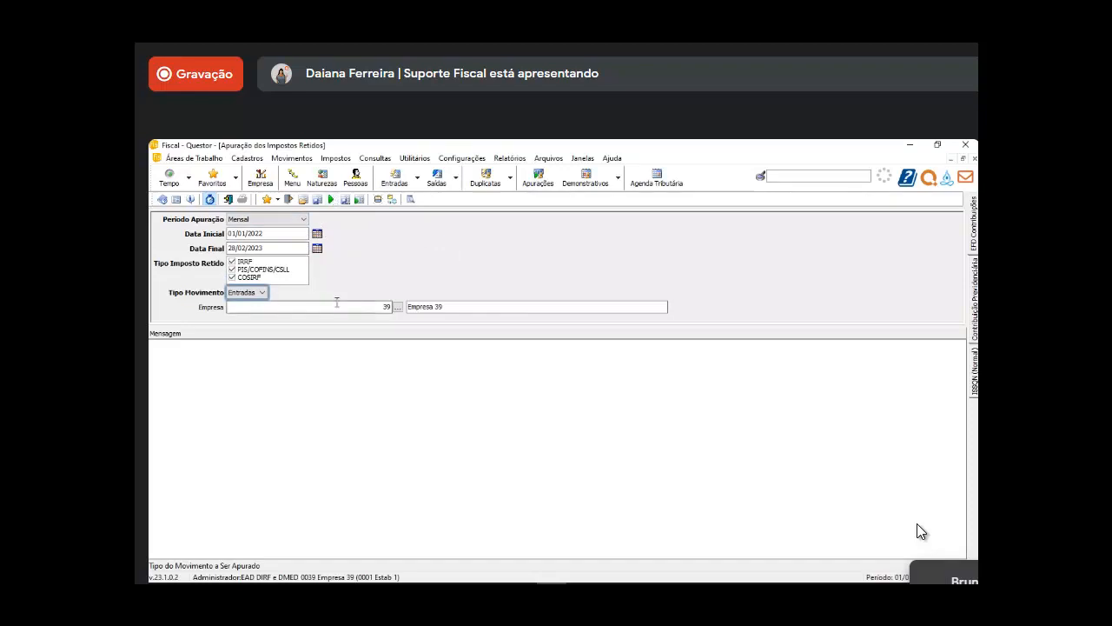
- Try to run the withheld tax assessment with the final date 31/01/2022
left_click(270, 246)
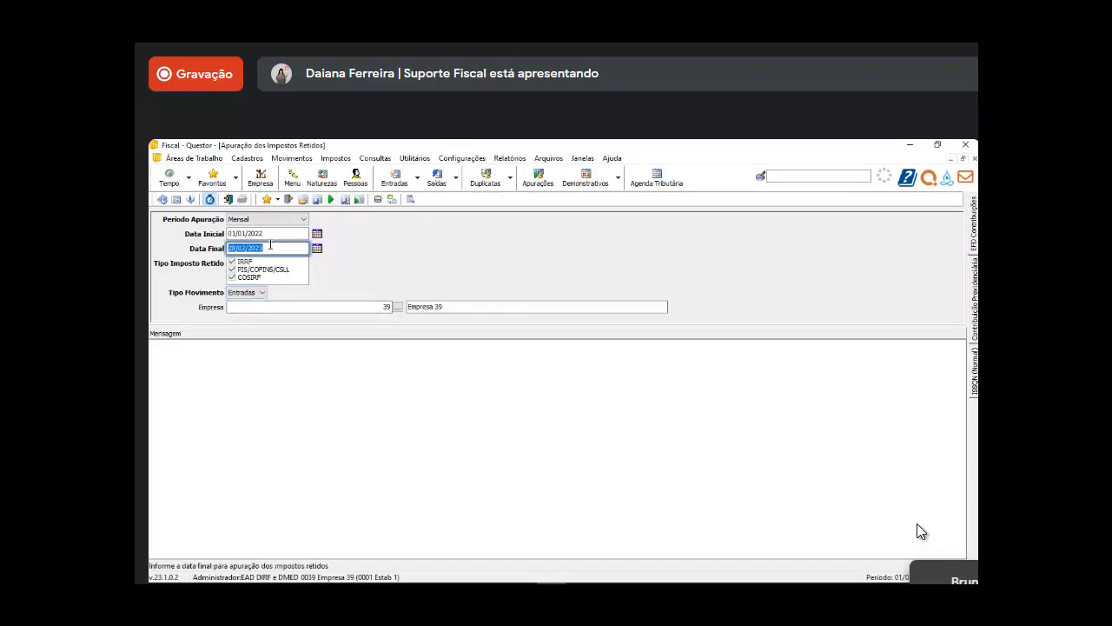
type("0")
type("1/01/2022")
key("Return")
key("Return")
key("Return")
key("Return")
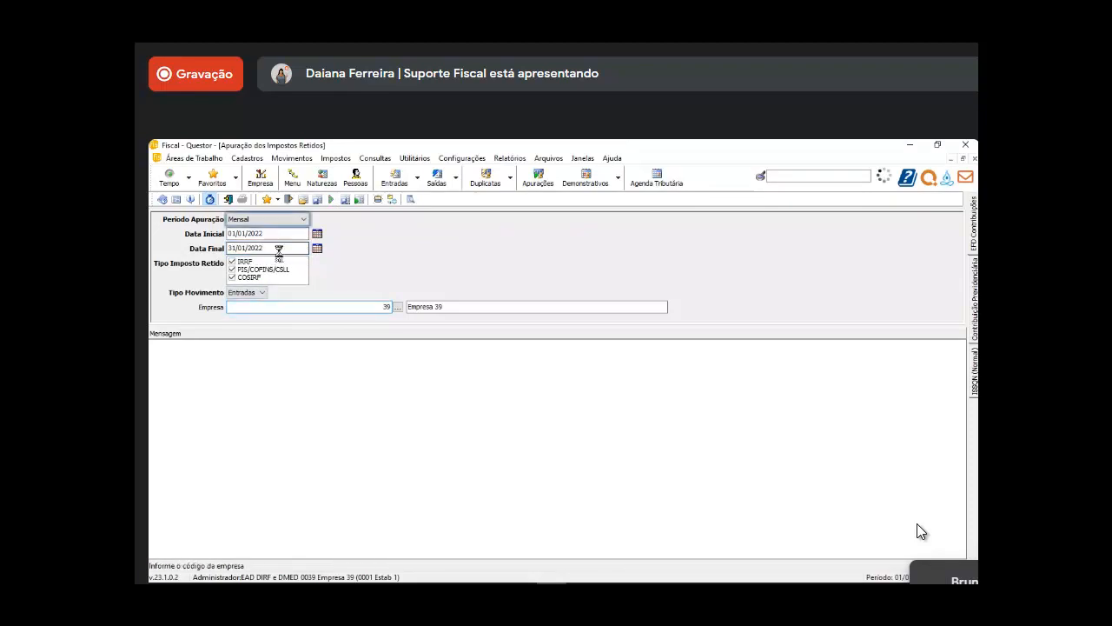
left_click(629, 389)
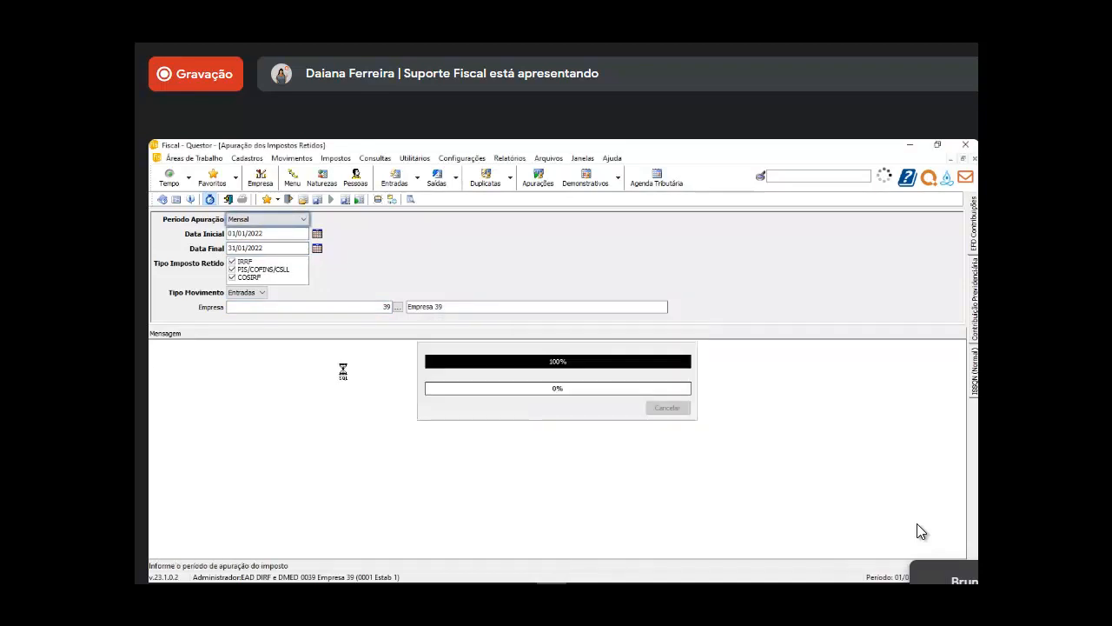
- Set the final date to 31/01/2023 and run the withheld tax assessment for Empresa 39
left_click(283, 247)
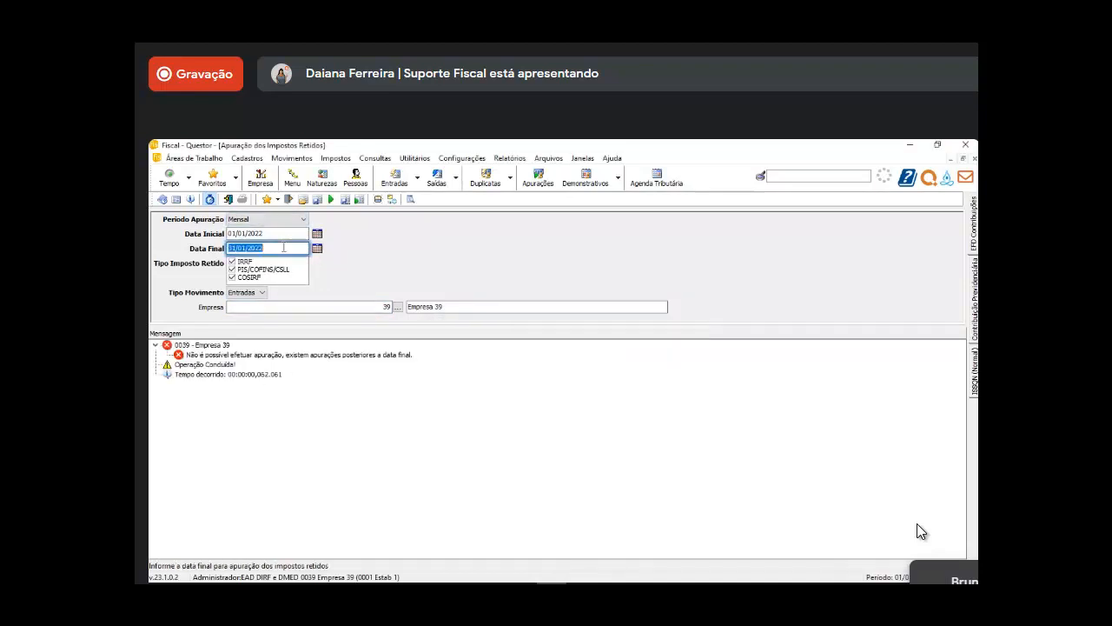
type("3")
key("Return")
key("Return")
key("Return")
key("Return")
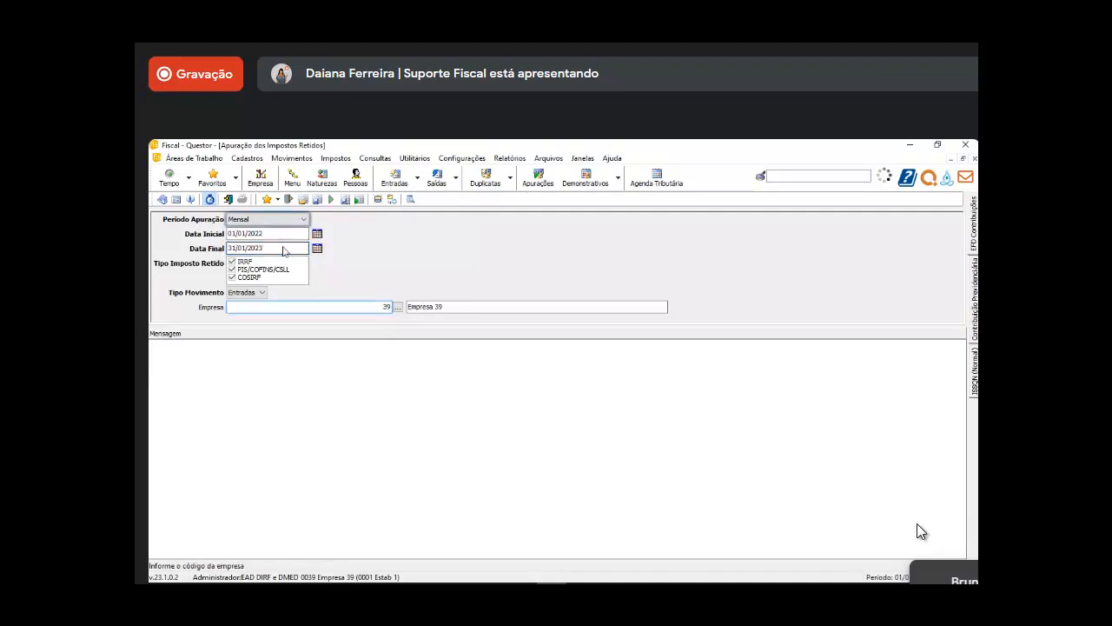
left_click(608, 385)
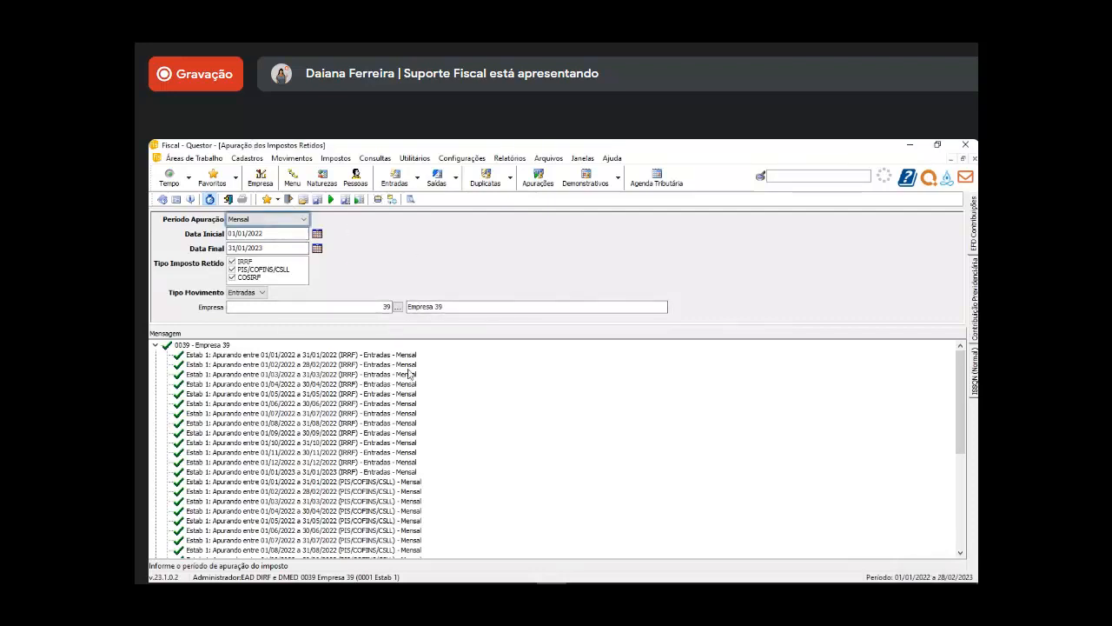
- Examine the assessment messages for the monthly IRRF, PIS/COFINS/CSLL and COSIRF periods
left_click(293, 356)
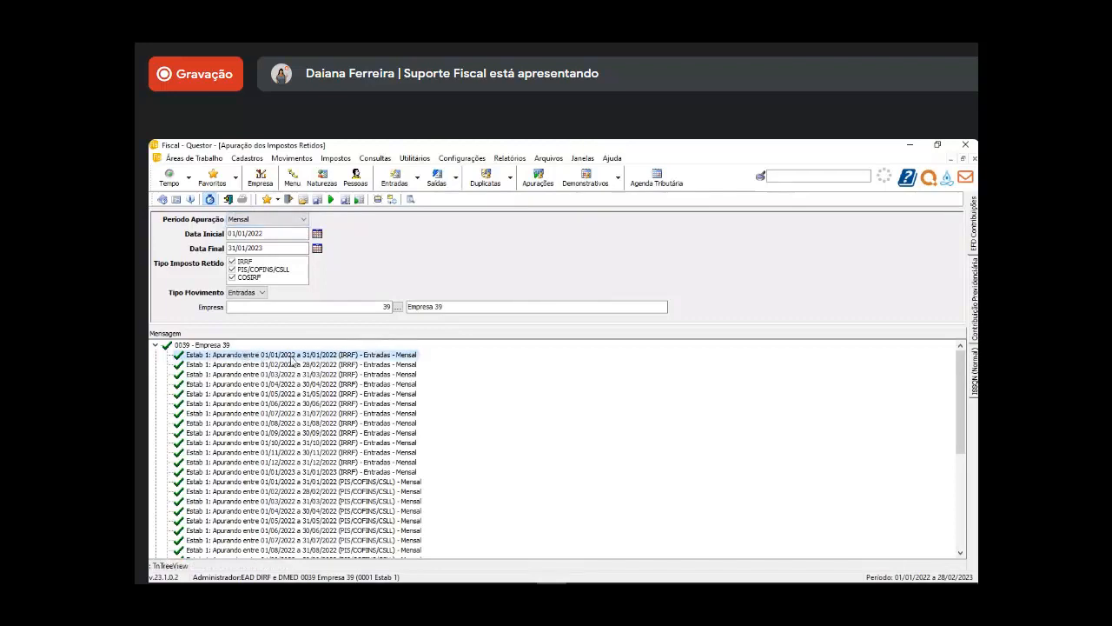
left_click(248, 365)
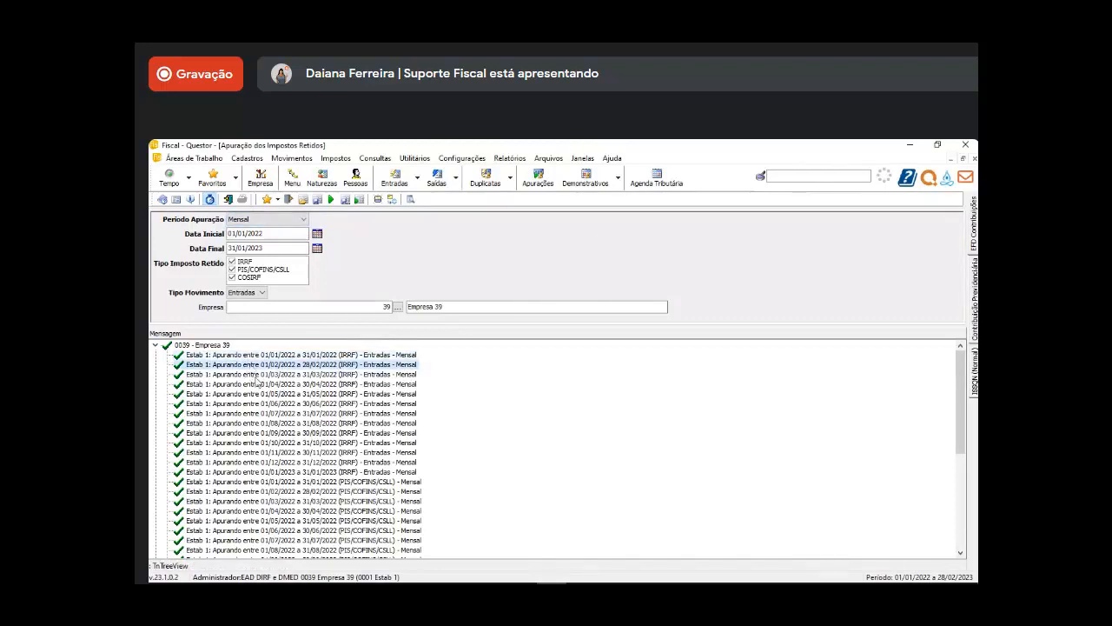
left_click(255, 376)
left_click(317, 385)
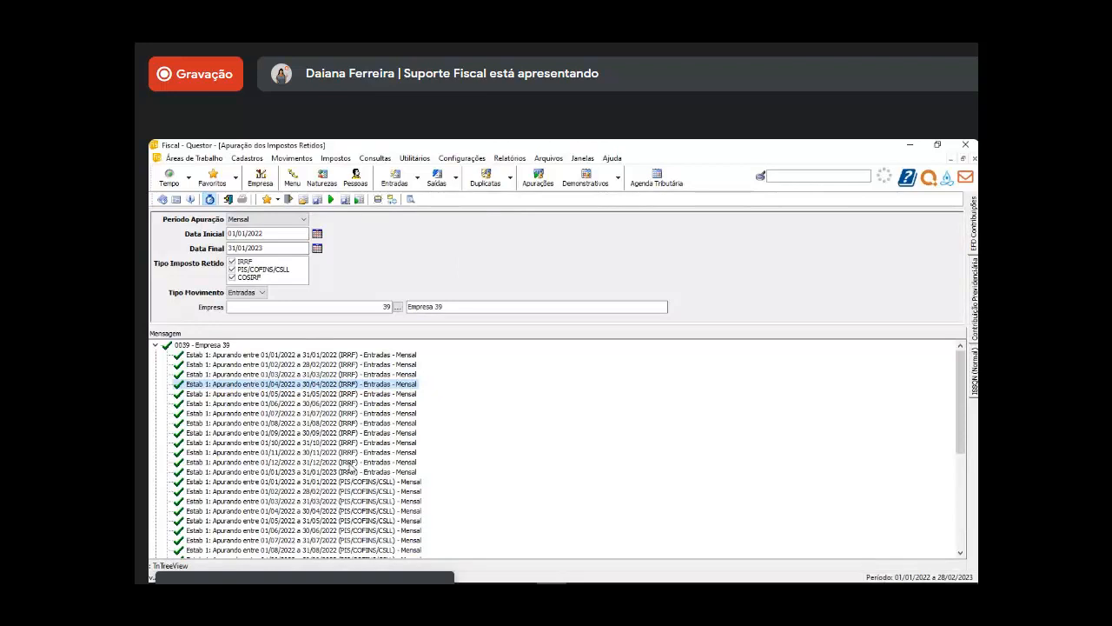
scroll(351, 467, "down", 7)
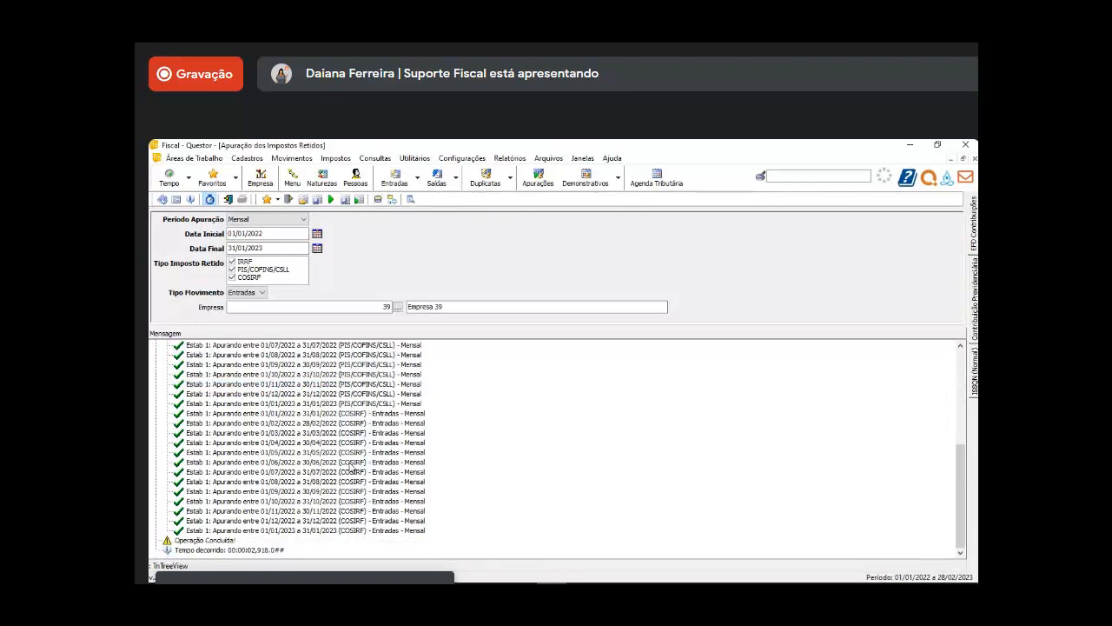
scroll(351, 467, "up", 7)
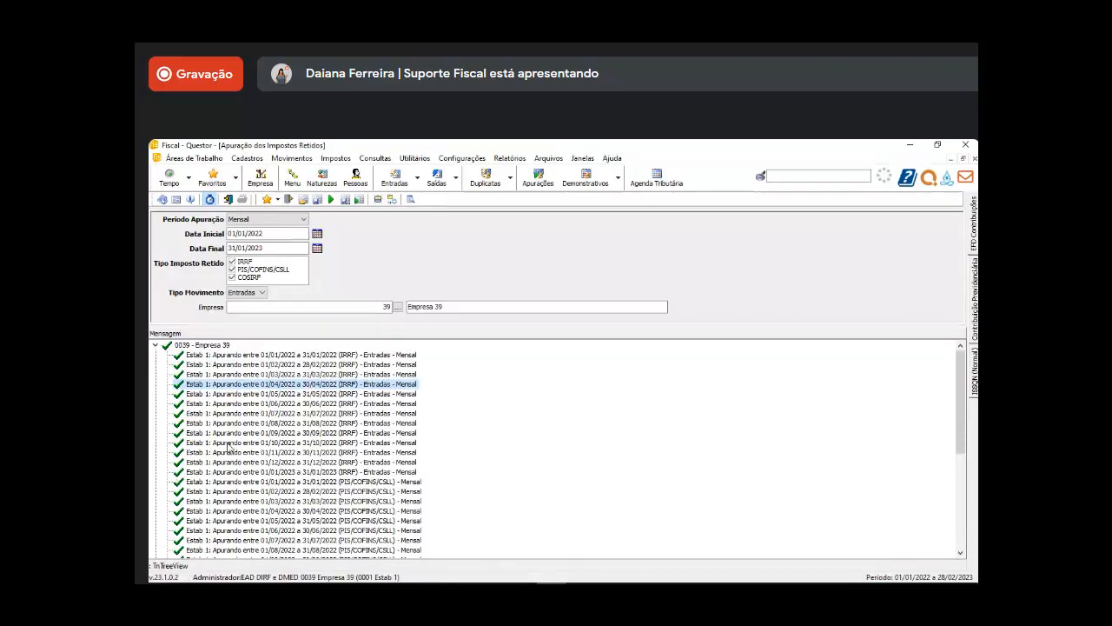
scroll(229, 440, "down", 2)
scroll(228, 441, "down", 5)
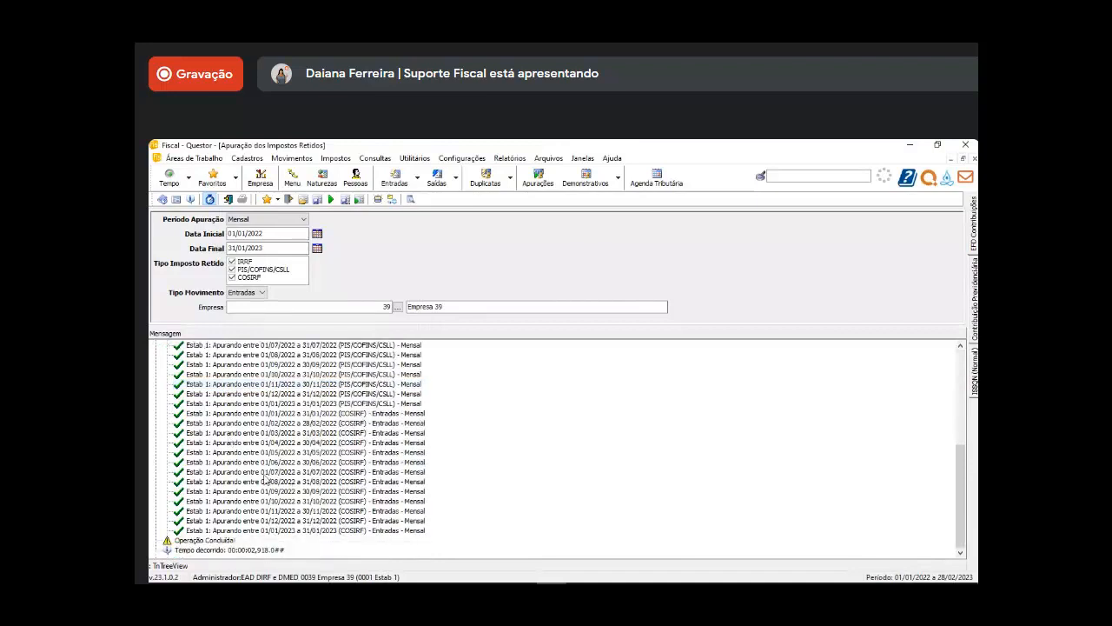
scroll(261, 476, "up", 7)
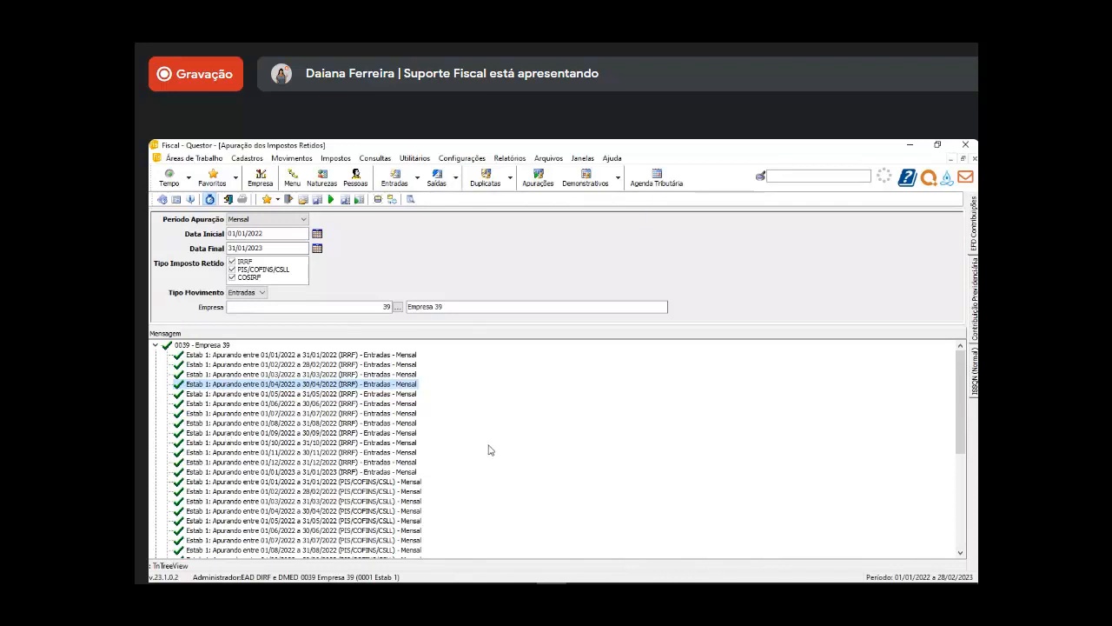
left_click(306, 396)
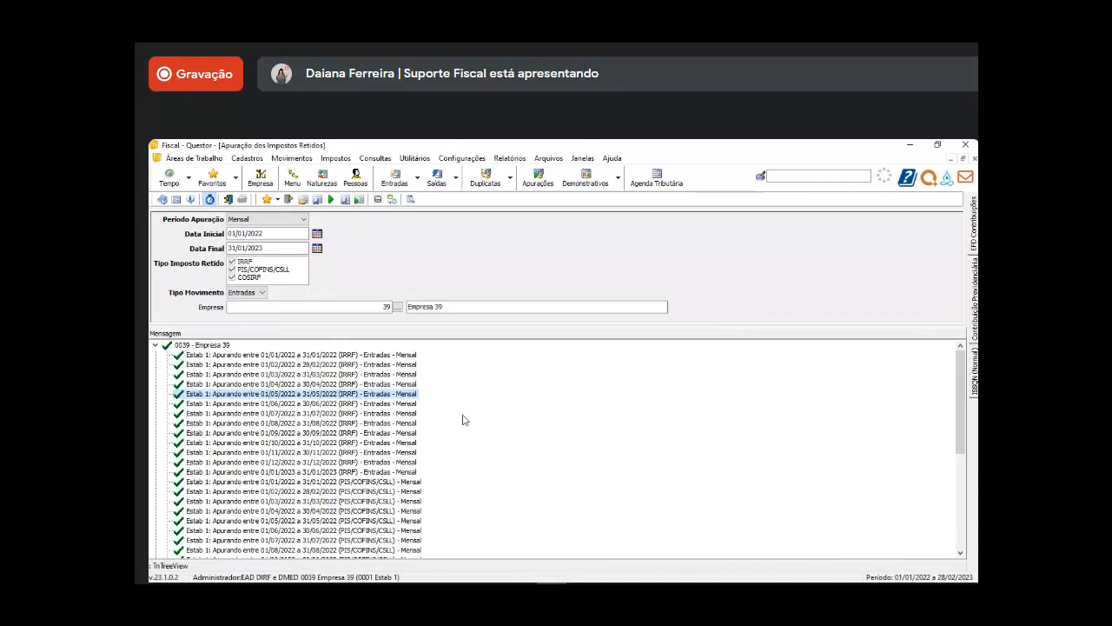
scroll(463, 419, "down", 3)
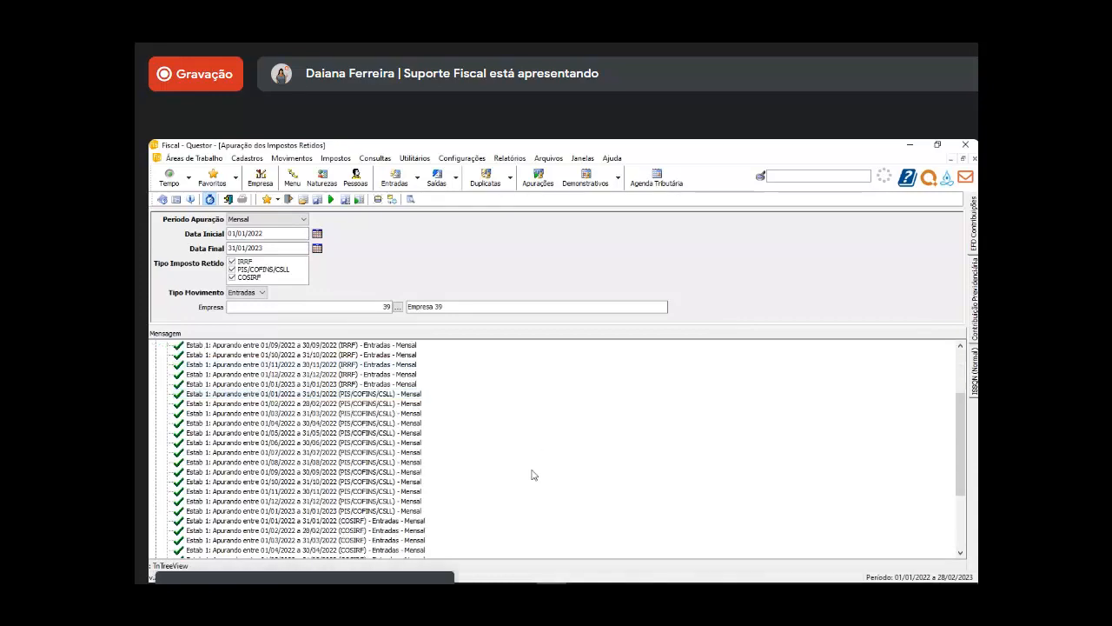
- Switch to the Impress presentation and advance to the slide on credit cards (Cartões de Crédito)
left_click(550, 582)
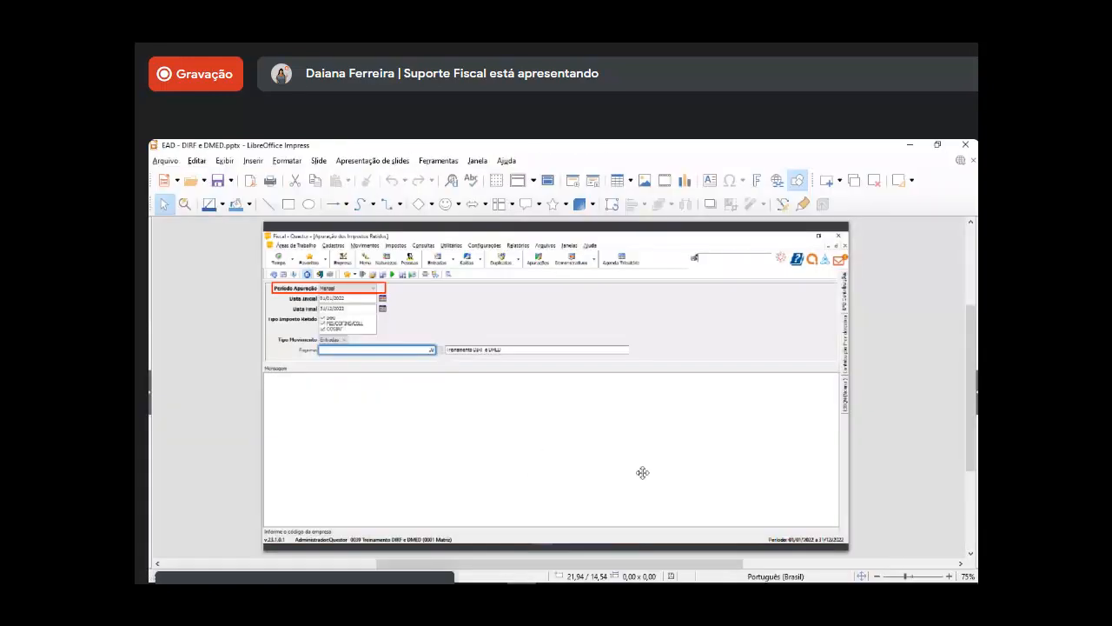
scroll(642, 473, "down", 1)
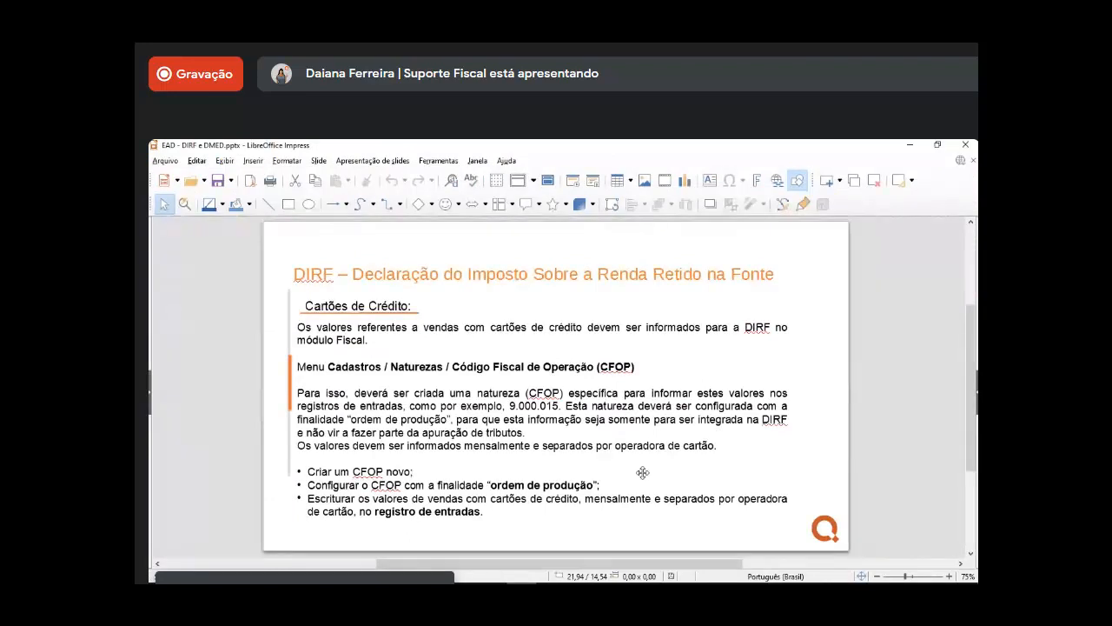
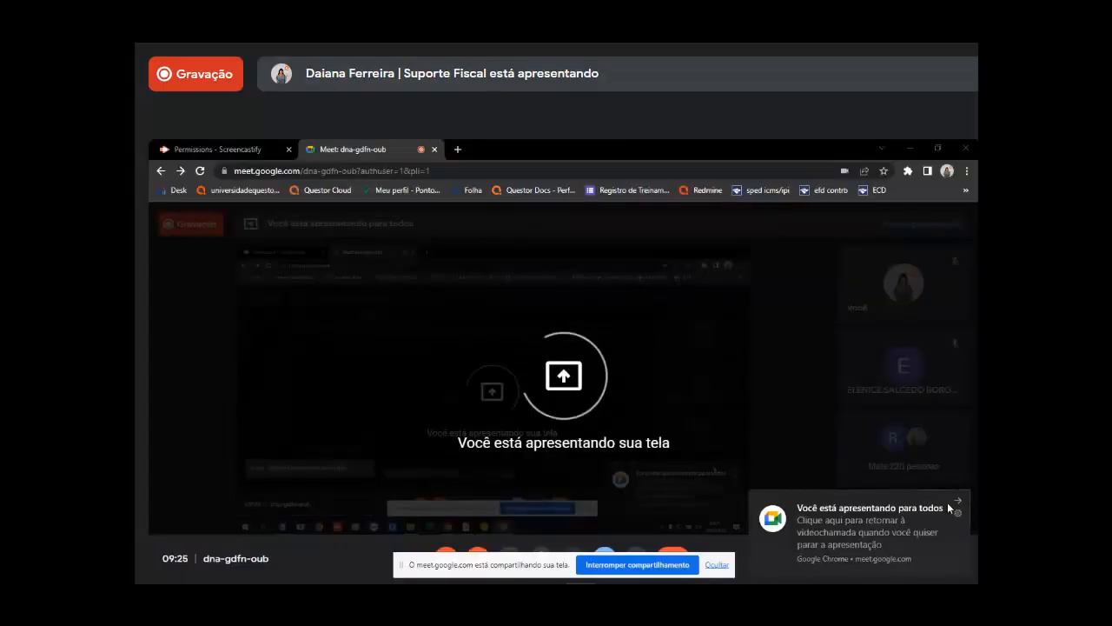
- Hide the screen-sharing notices in the Google Meet call and turn on the microphone
left_click(959, 502)
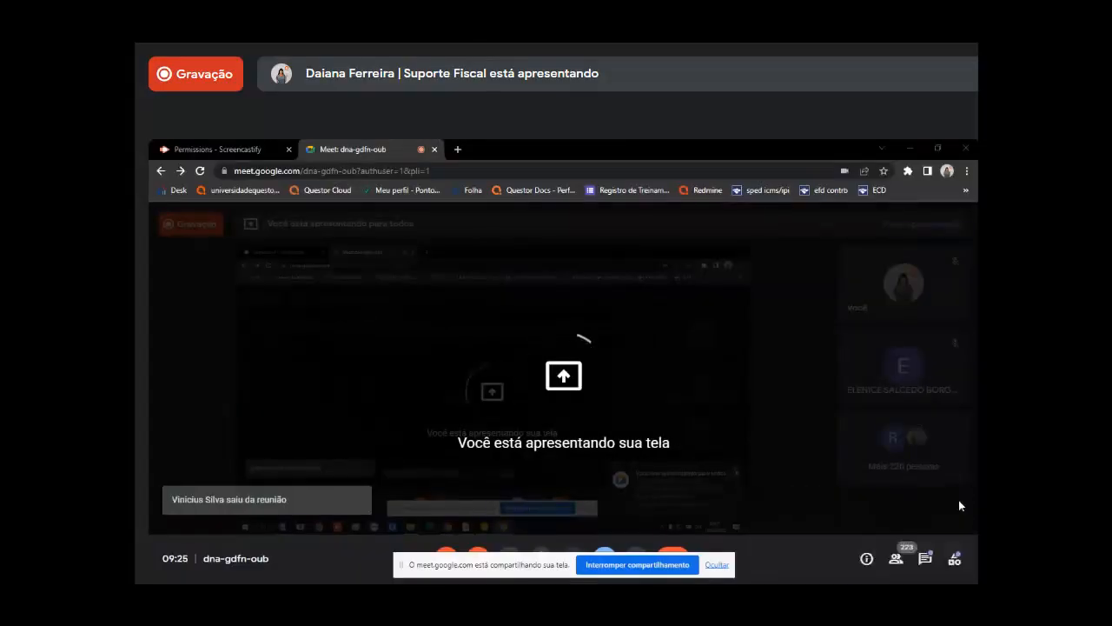
left_click(717, 565)
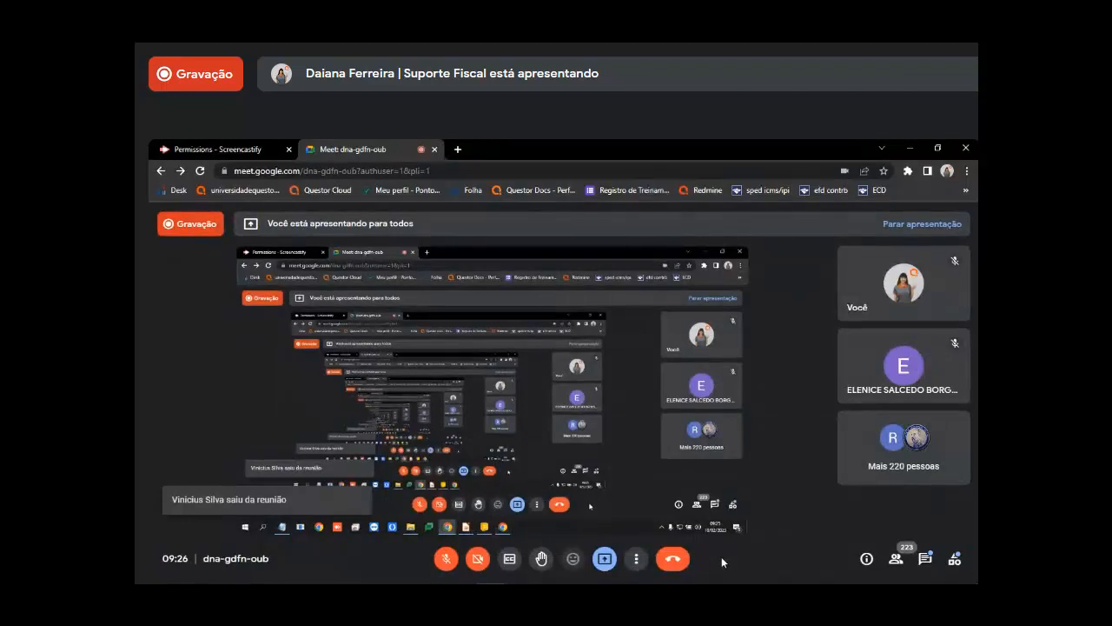
left_click(444, 561)
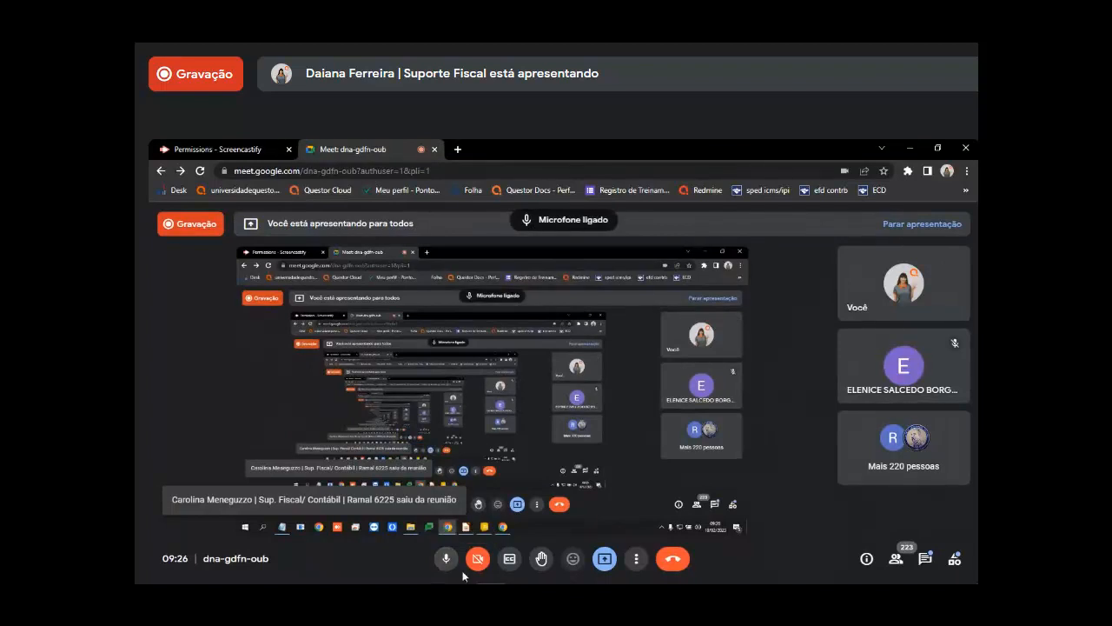
- Switch to the Impress presentation with the Dados DIRF slide and dismiss the screen-sharing notification
left_click(520, 595)
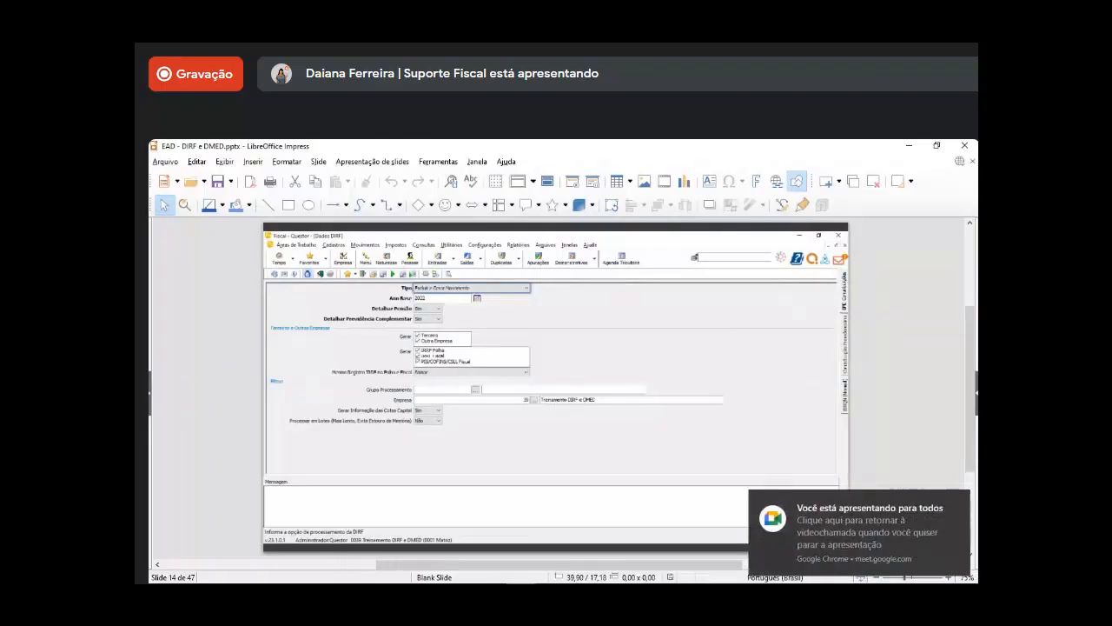
left_click(958, 501)
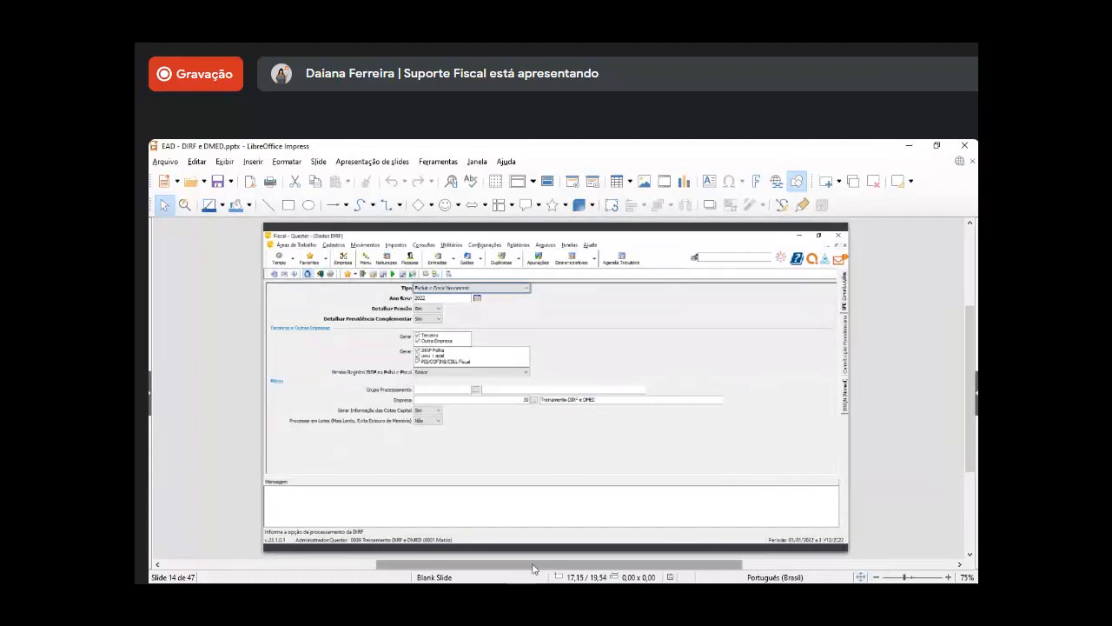
- Switch to Questor Fiscal, open the Gerar Dados DIRF routine and set its Tipo to Excluir e Gerar Novamente
key("alt+Tab")
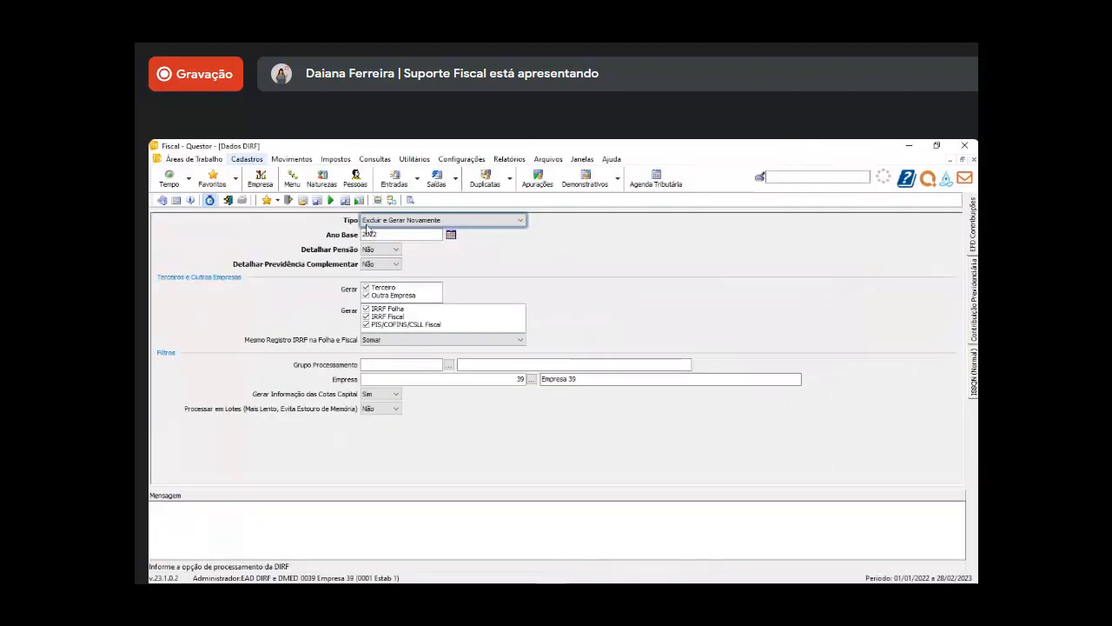
left_click(339, 162)
mouse_move(361, 216)
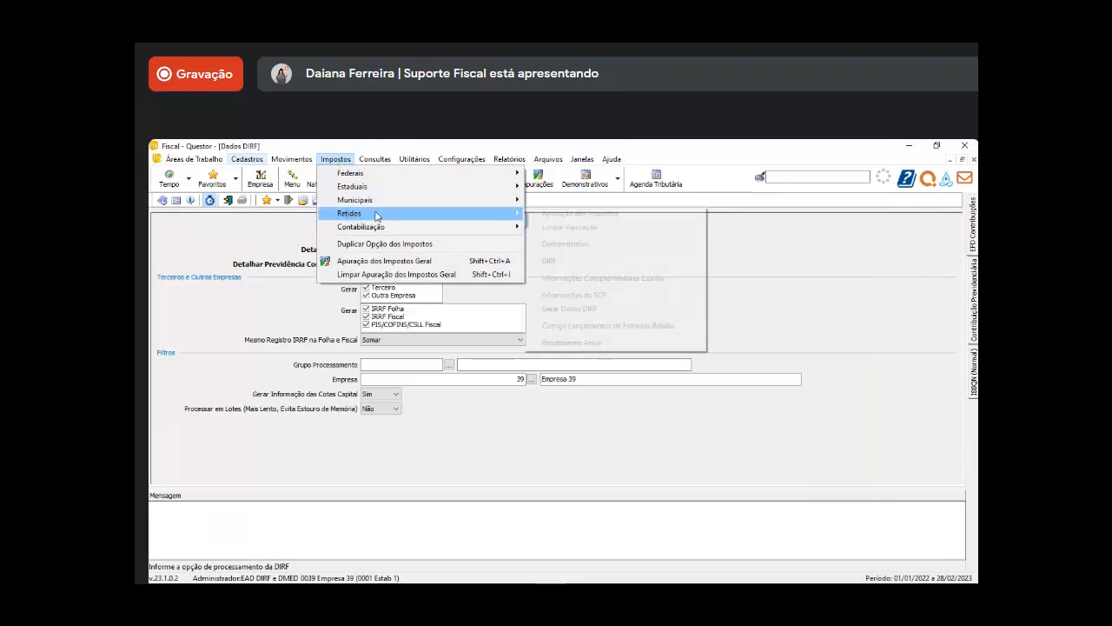
left_click(587, 311)
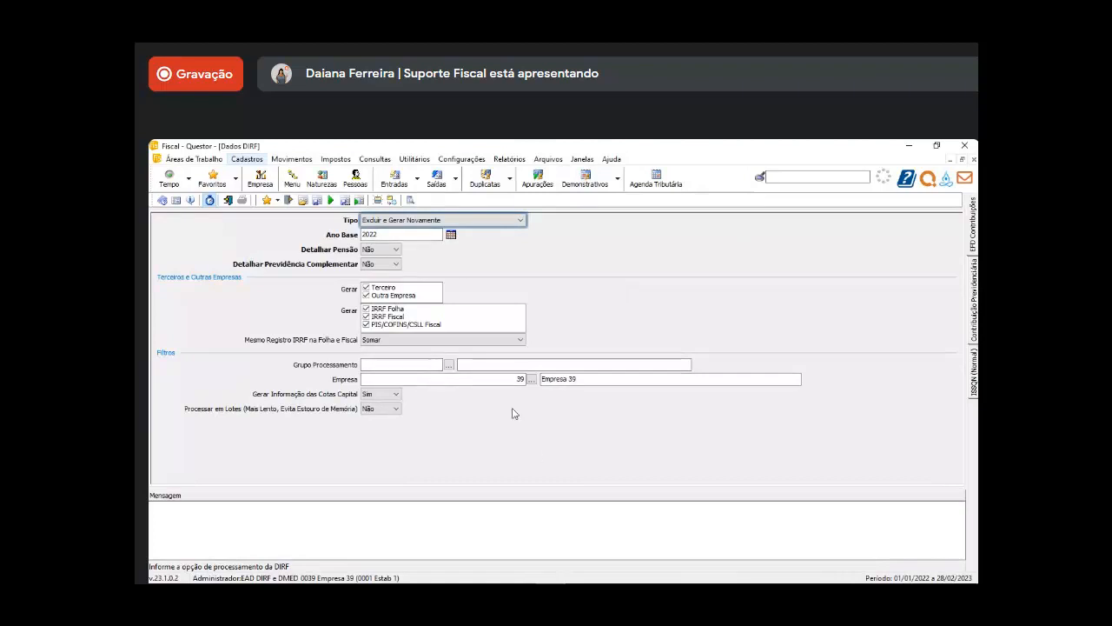
left_click(497, 221)
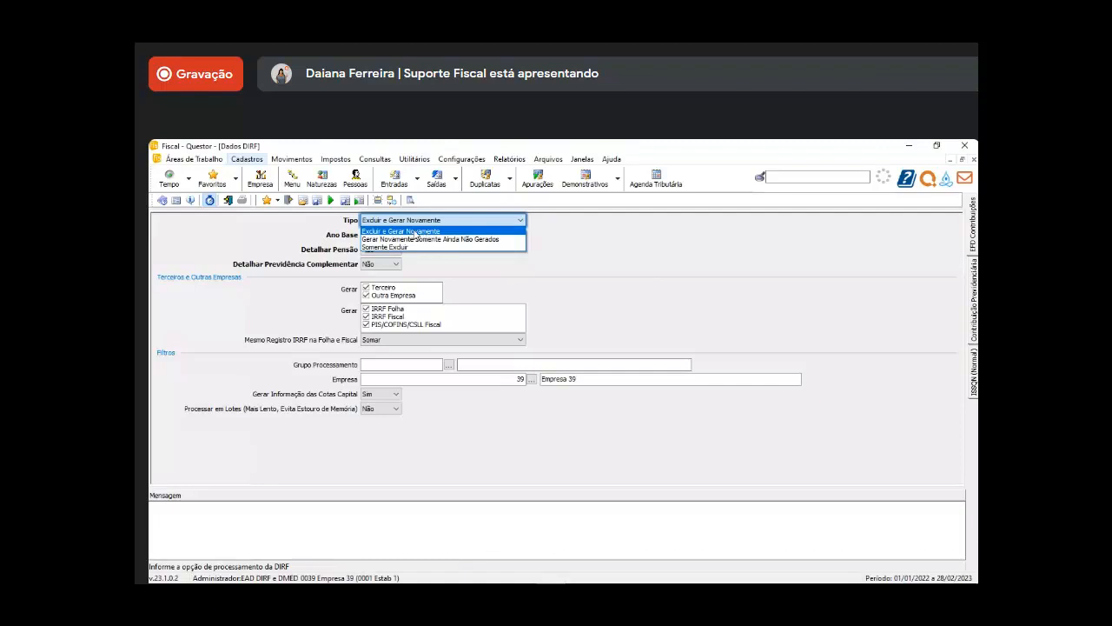
left_click(415, 233)
key("Tab")
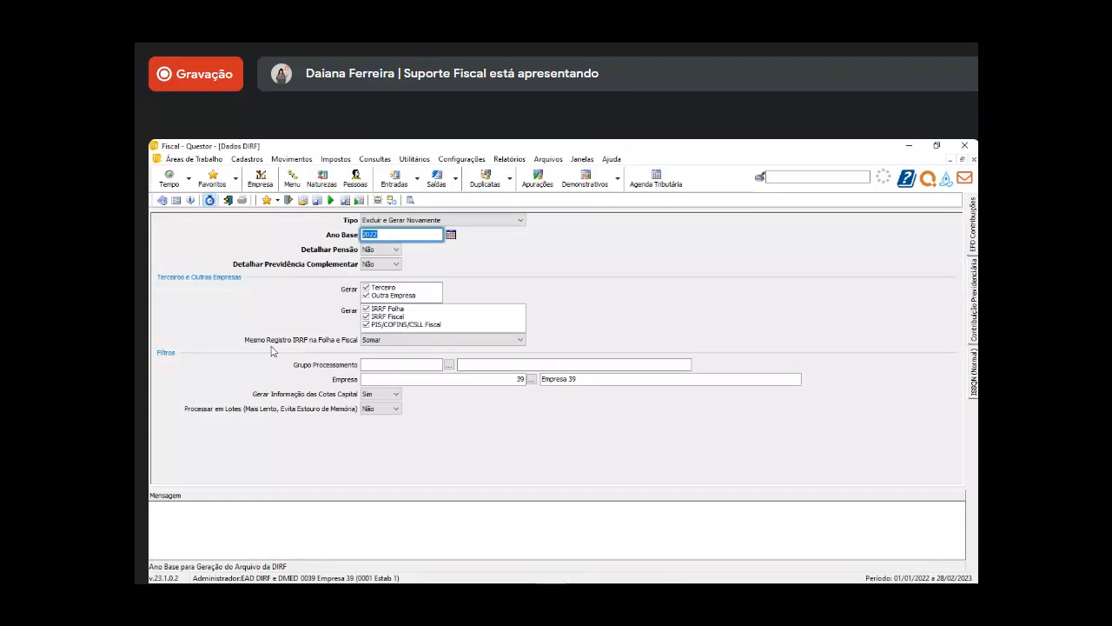
- Set Mesmo Registro IRRF na Folha e Fiscal to Somar and check the Grupo Processamento and Empresa filters
left_click(431, 339)
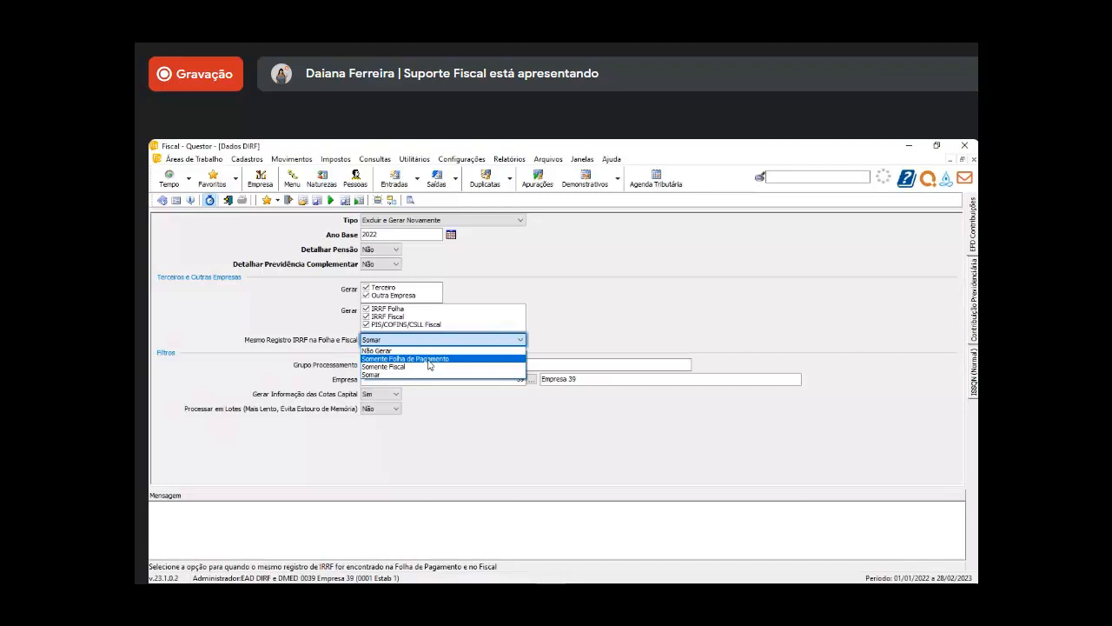
left_click(406, 375)
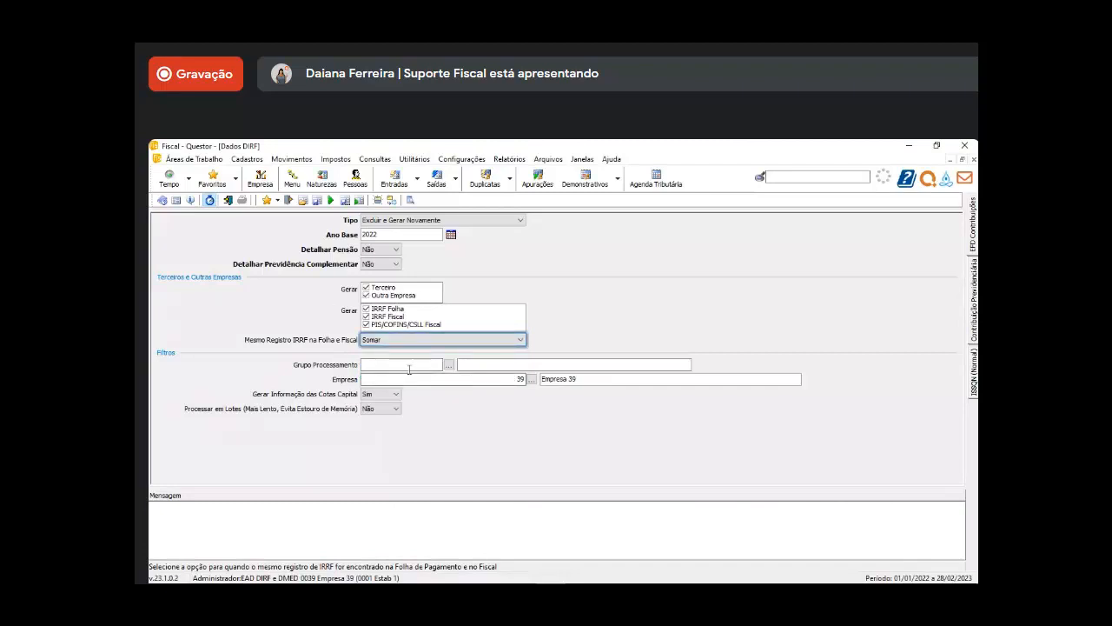
left_click(409, 364)
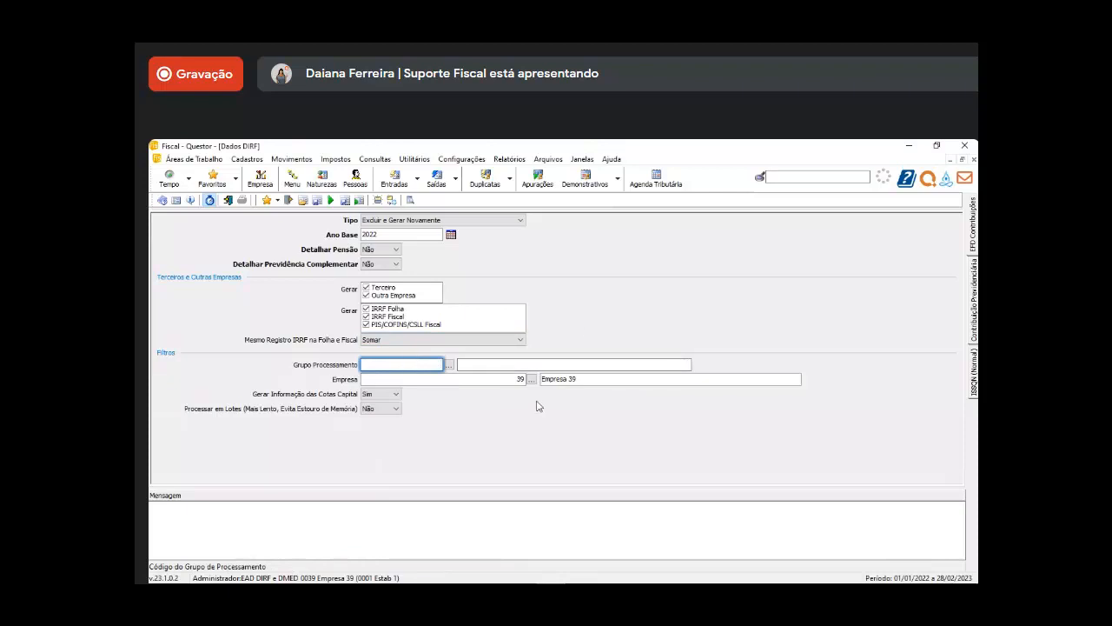
left_click(490, 365)
left_click(431, 364)
left_click(513, 379)
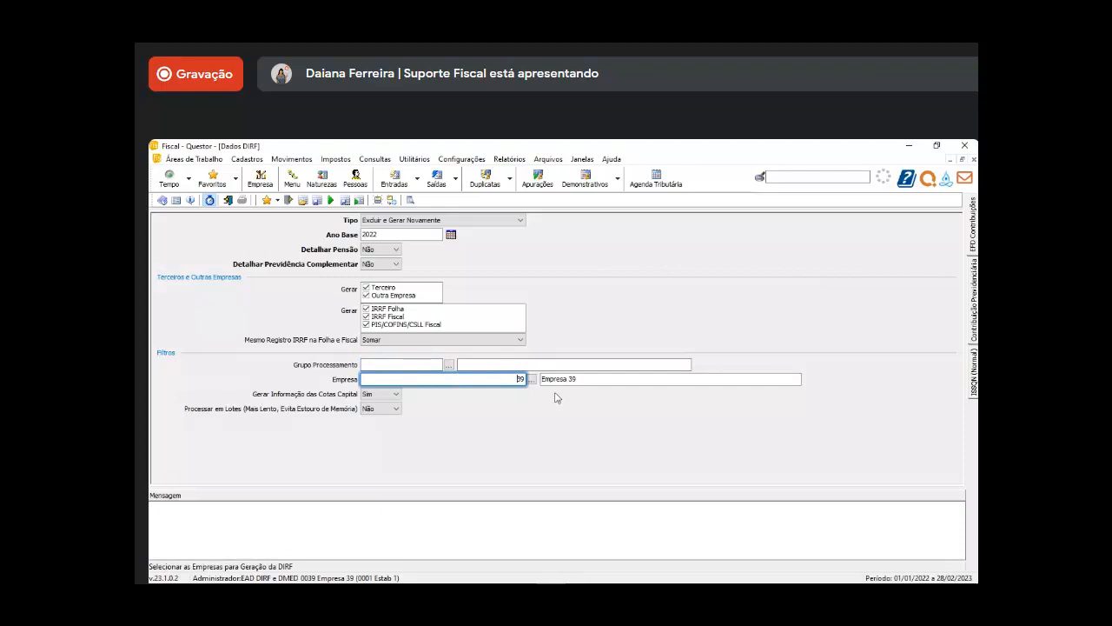
- Set Gerar Informação das Cotas Capital to Sim and Processar em Lotes to Não, and generate the DIRF data for Empresa 39
left_click(377, 395)
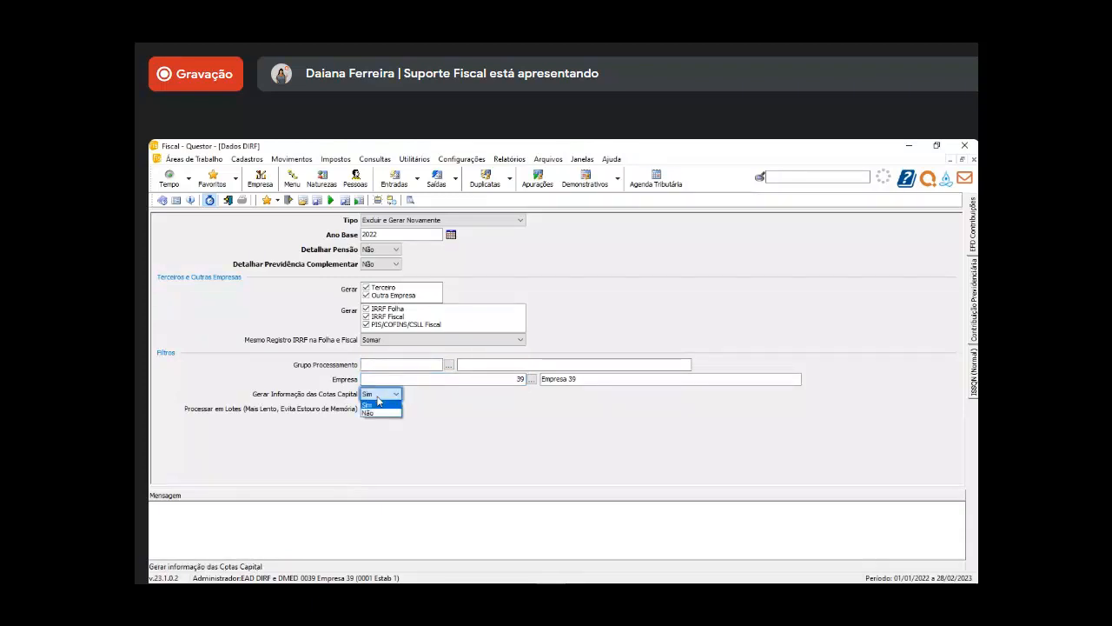
left_click(378, 401)
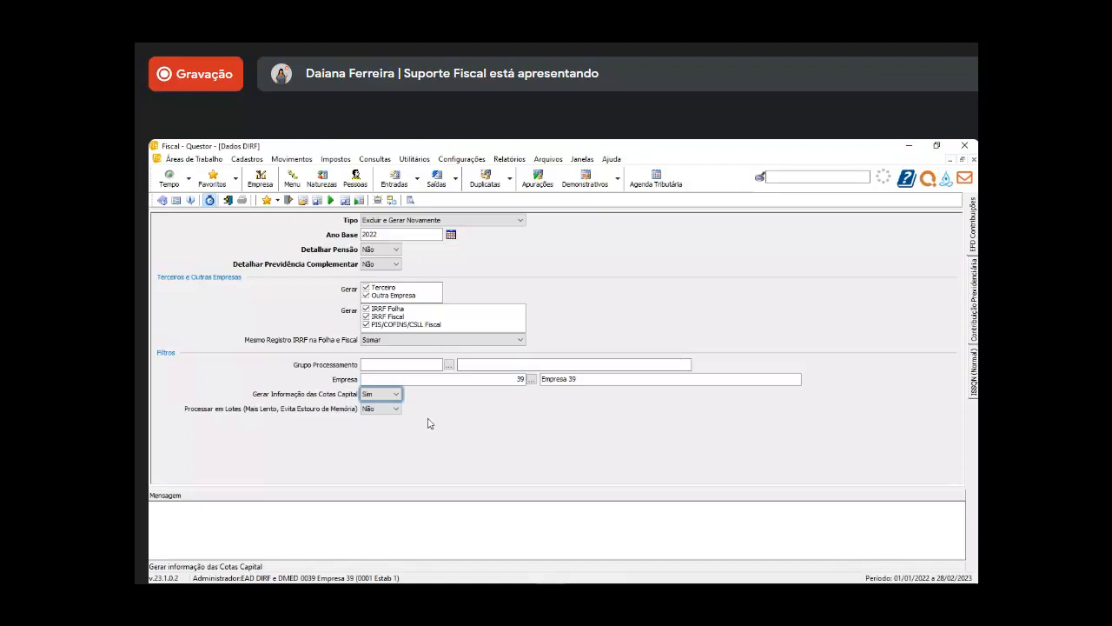
left_click(386, 409)
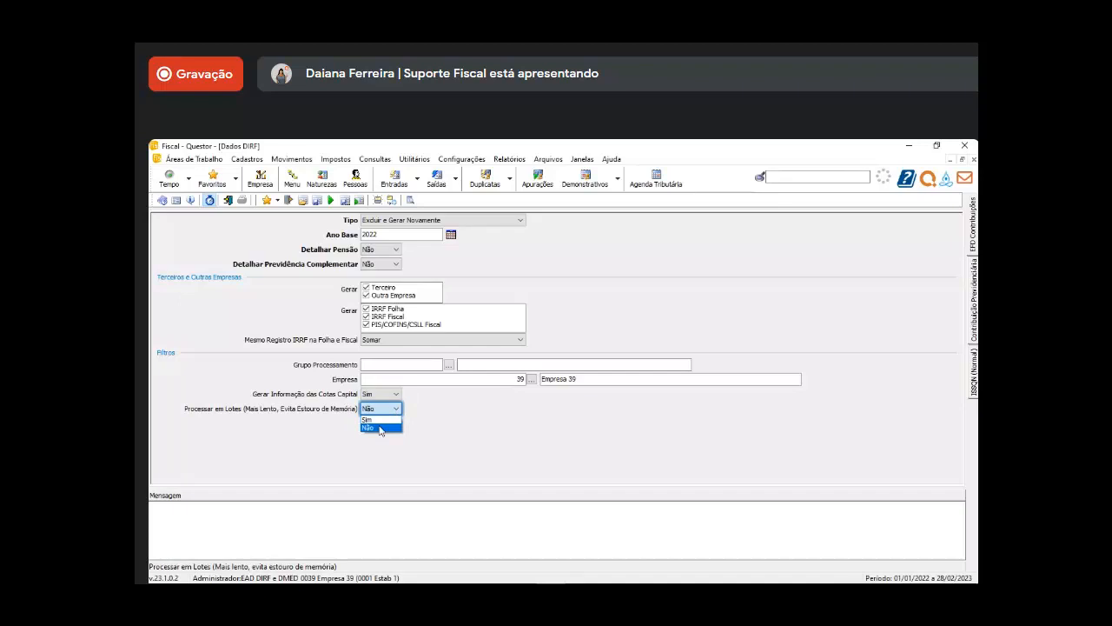
left_click(379, 428)
left_click(438, 380)
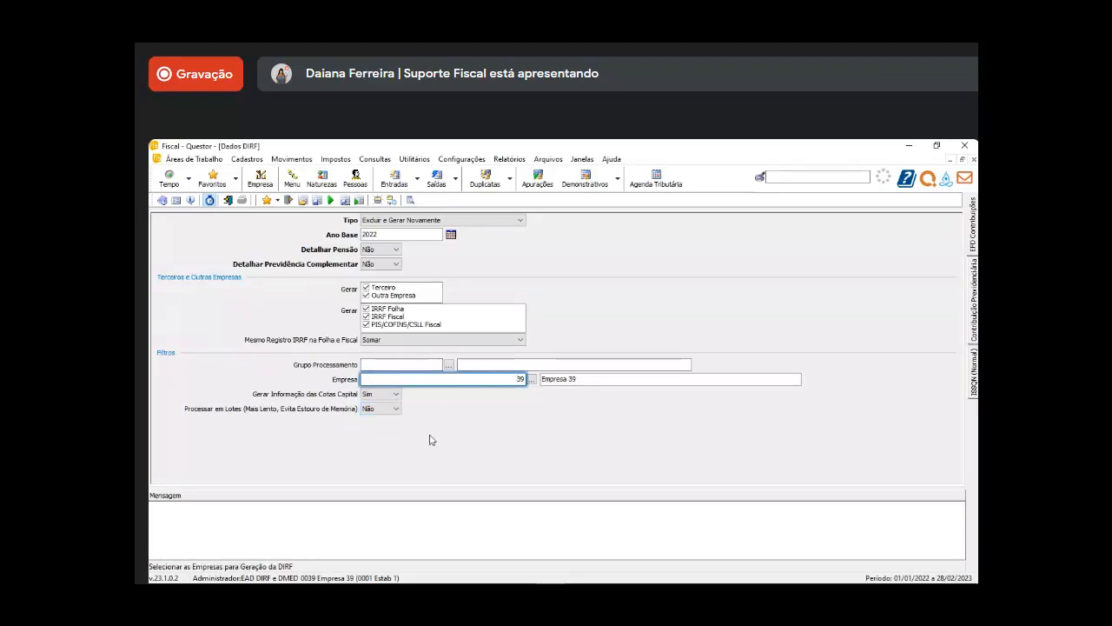
key("F9")
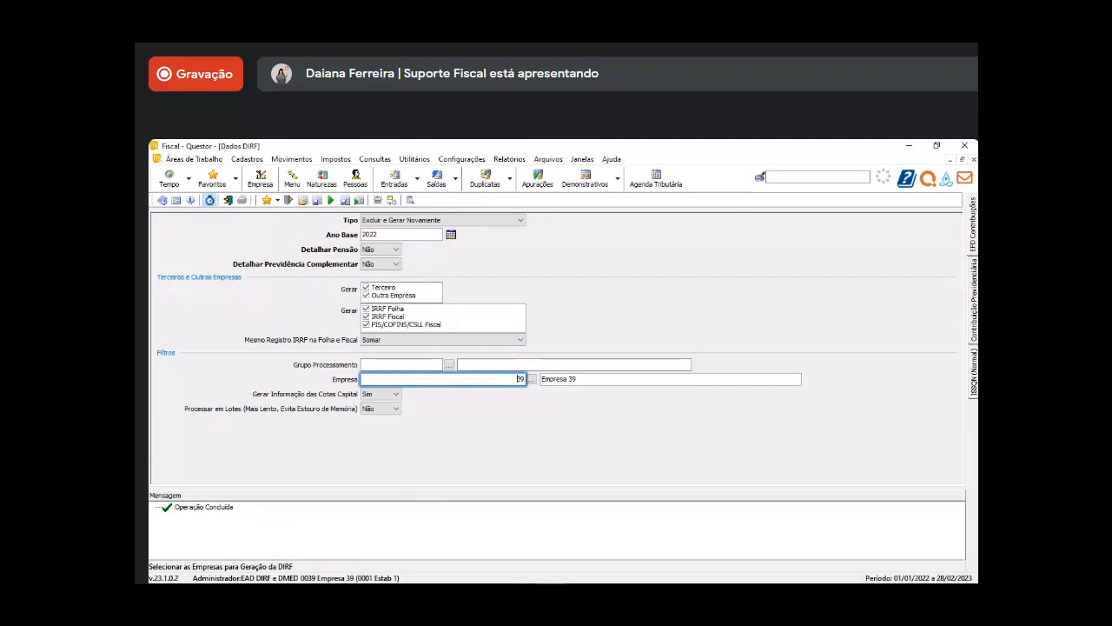
- Switch to the Impress presentation and advance to the Rendimento Anual slide
left_click(528, 508)
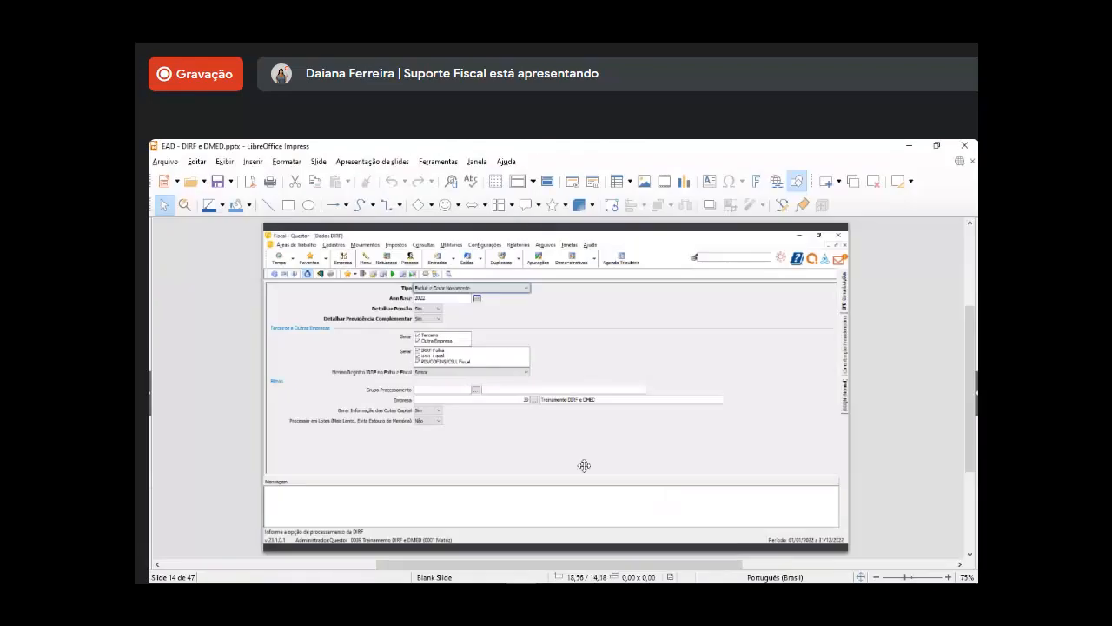
scroll(590, 454, "down", 1)
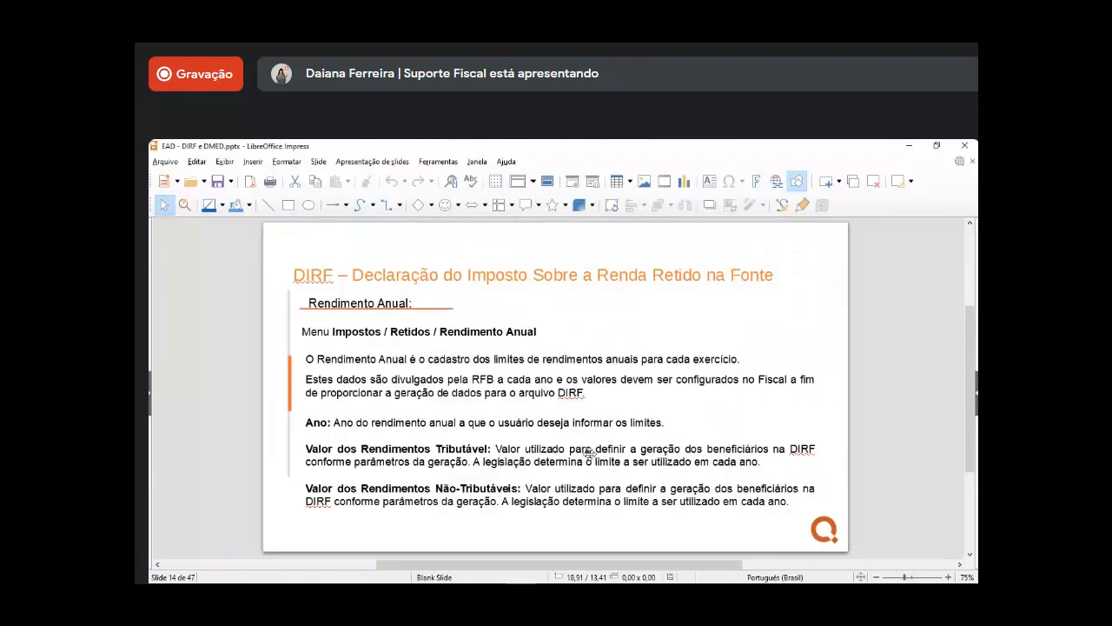
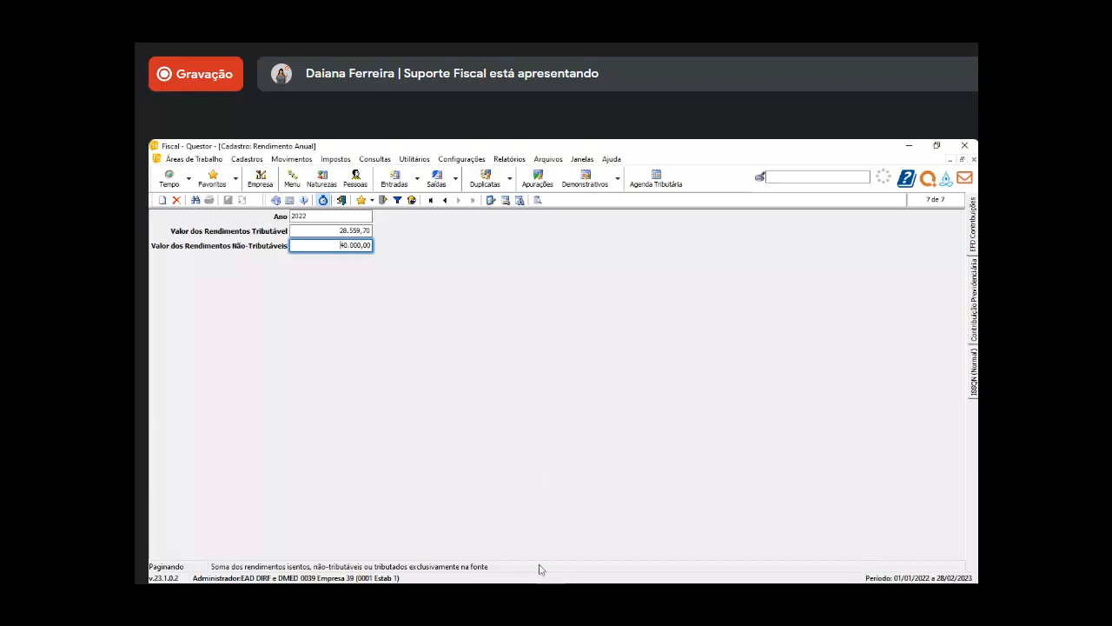
- Return to the Impress presentation from Questor Fiscal and go through the Informe Rendimentos slides, including the Pessoa Jurídica report example
key("alt+Tab")
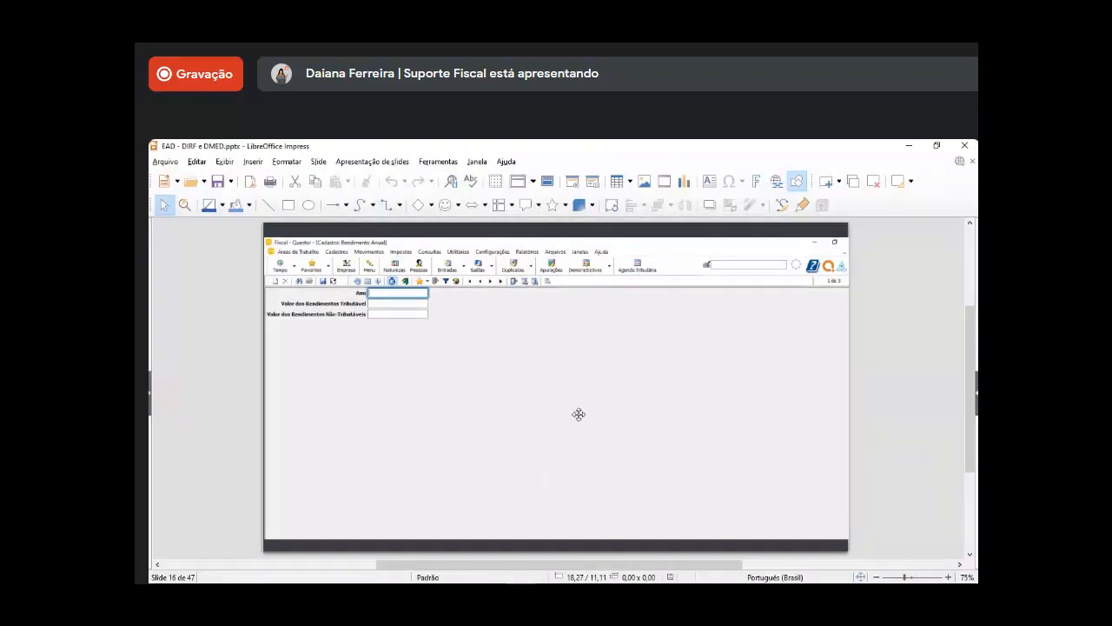
scroll(579, 414, "down", 1)
scroll(579, 414, "down", 1)
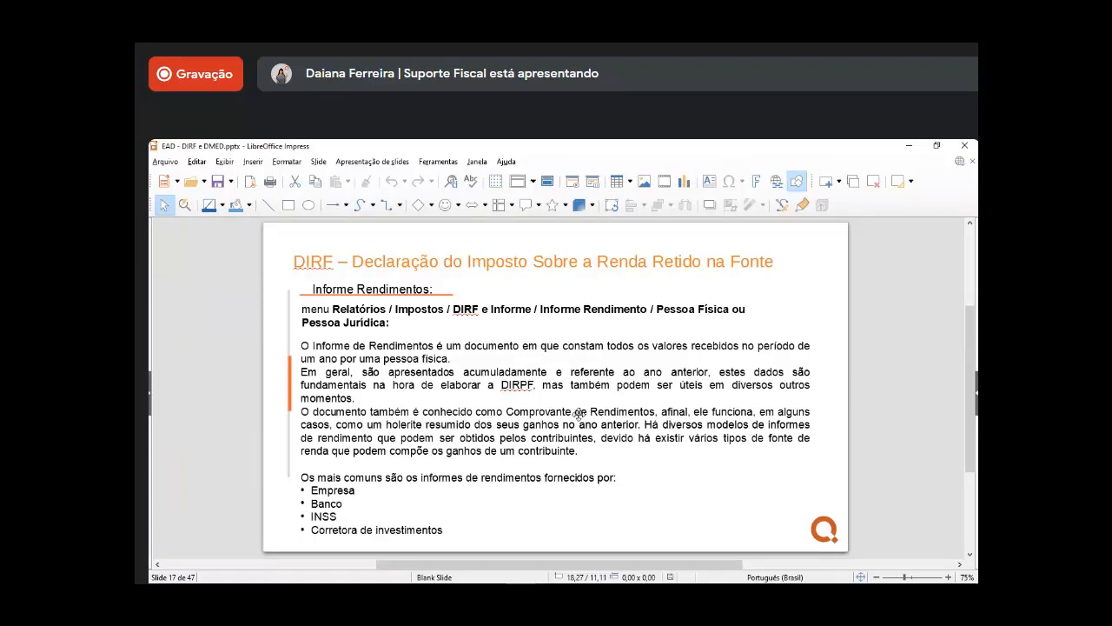
scroll(579, 415, "down", 1)
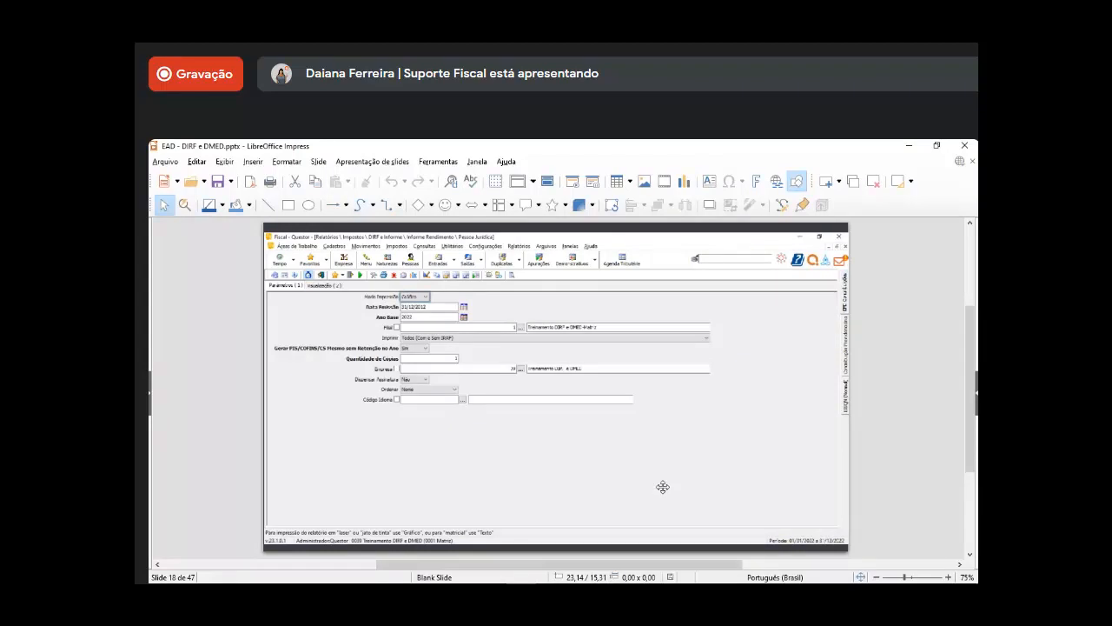
scroll(662, 486, "down", 1)
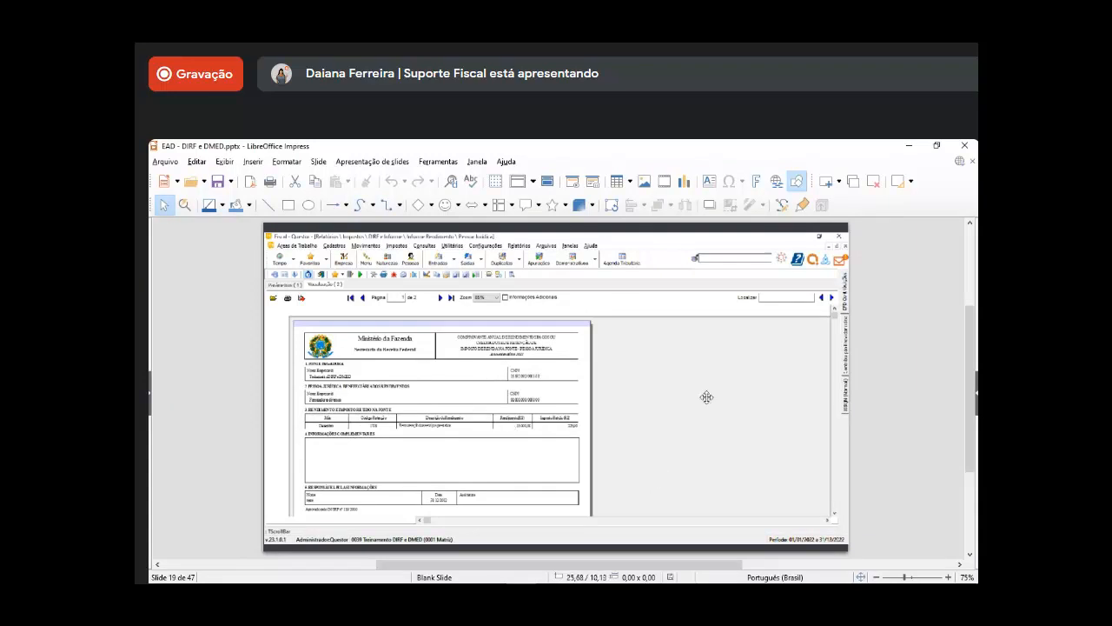
scroll(707, 397, "down", 1)
scroll(707, 397, "up", 1)
- Switch to Questor Fiscal, close the Rendimento Anual record and open the Informe Rendimento report for Pessoa Jurídica
left_click(551, 590)
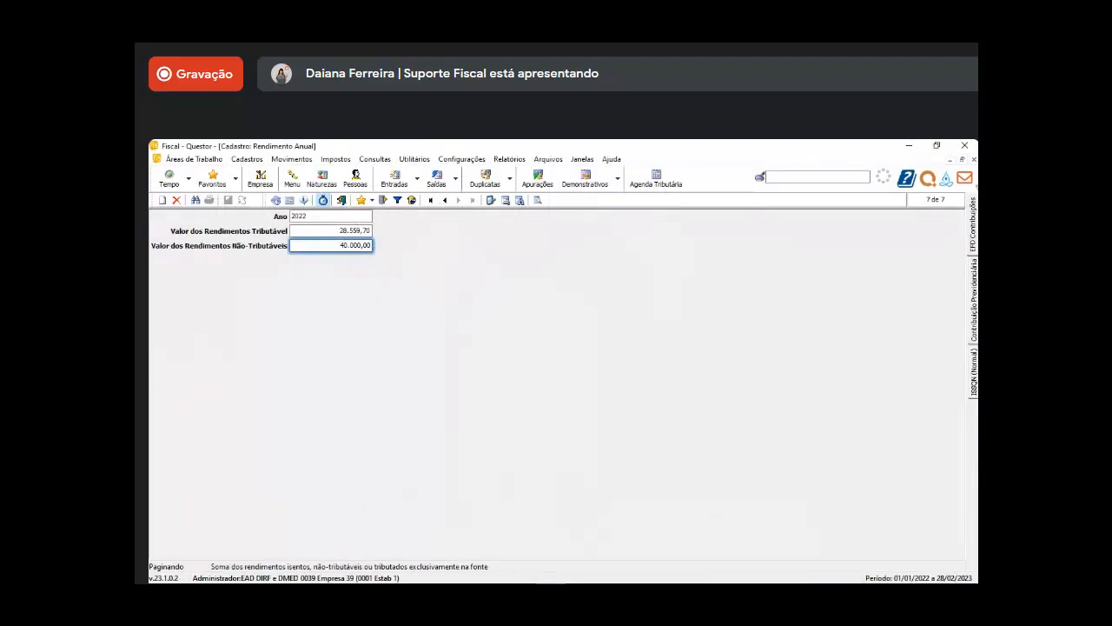
left_click(974, 160)
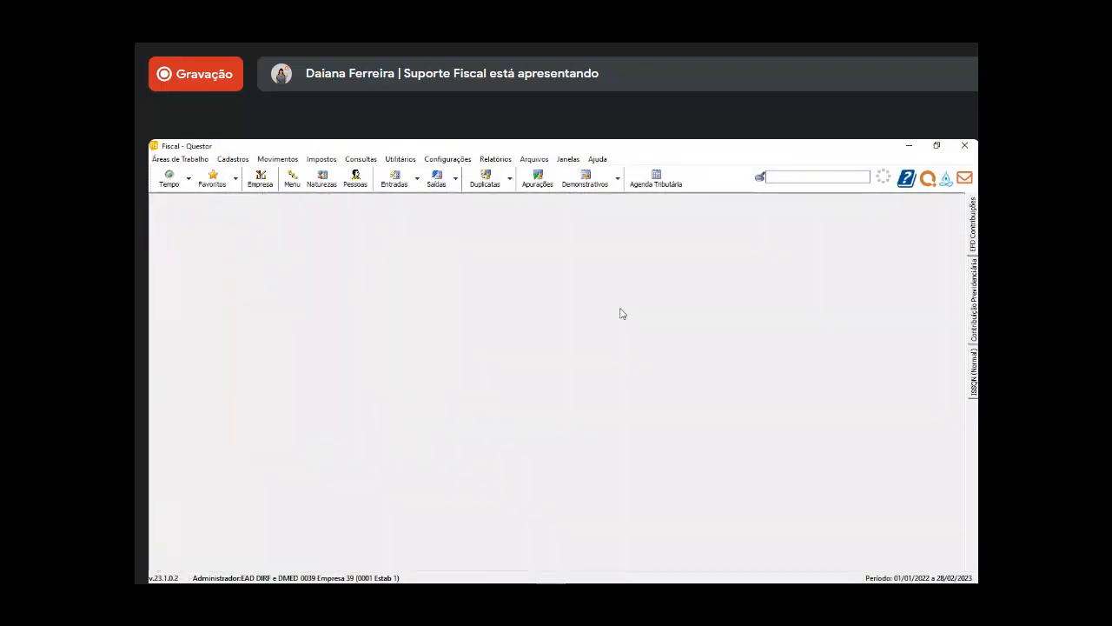
left_click(501, 160)
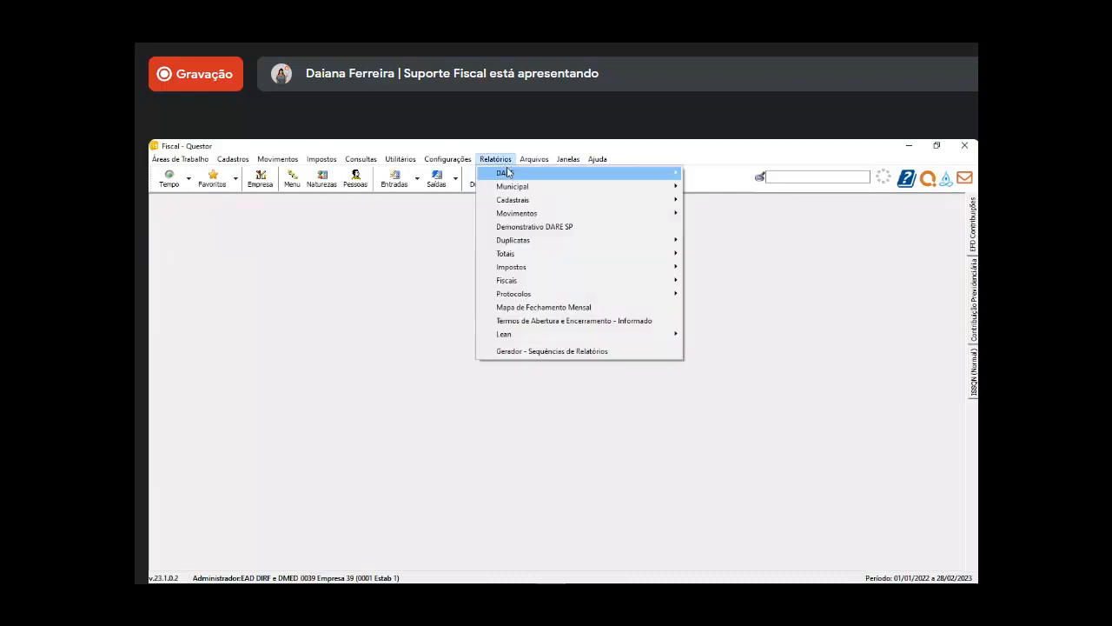
mouse_move(608, 268)
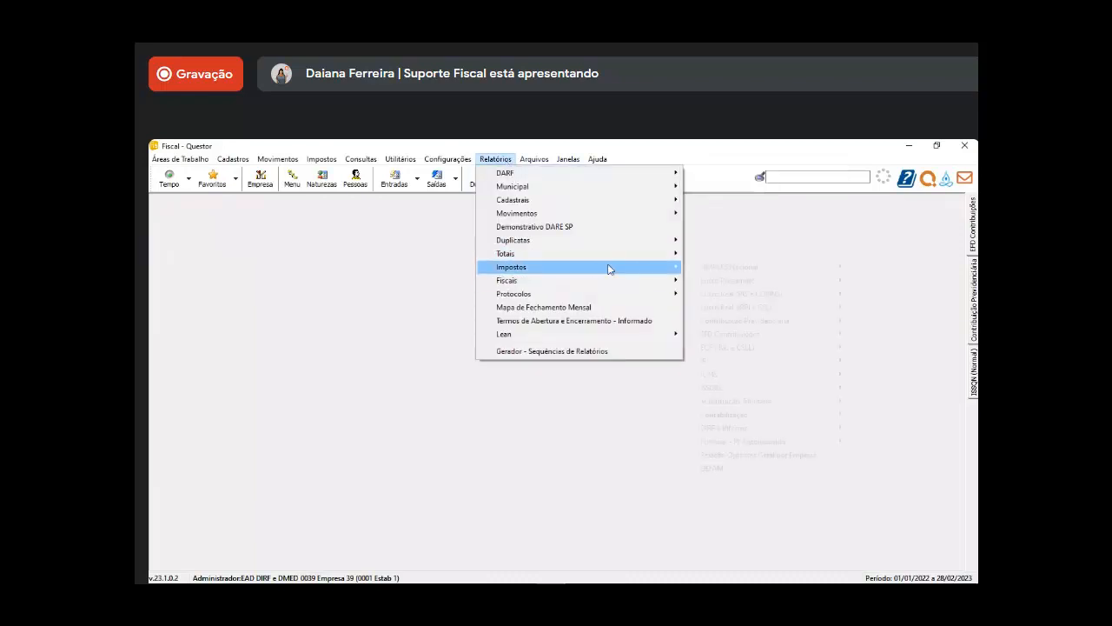
mouse_move(768, 433)
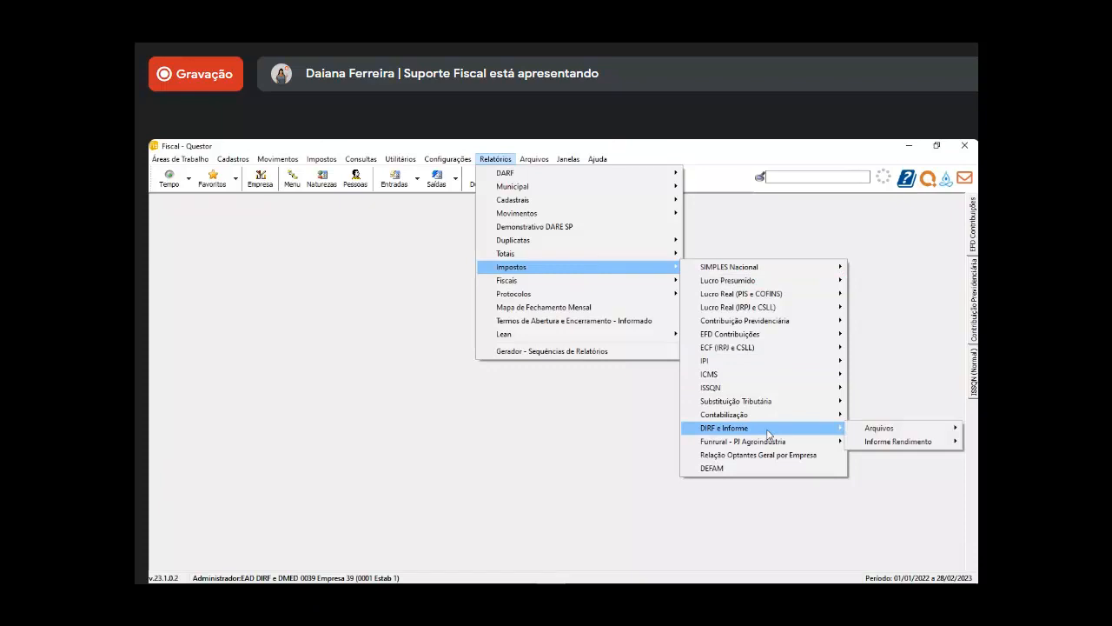
mouse_move(891, 443)
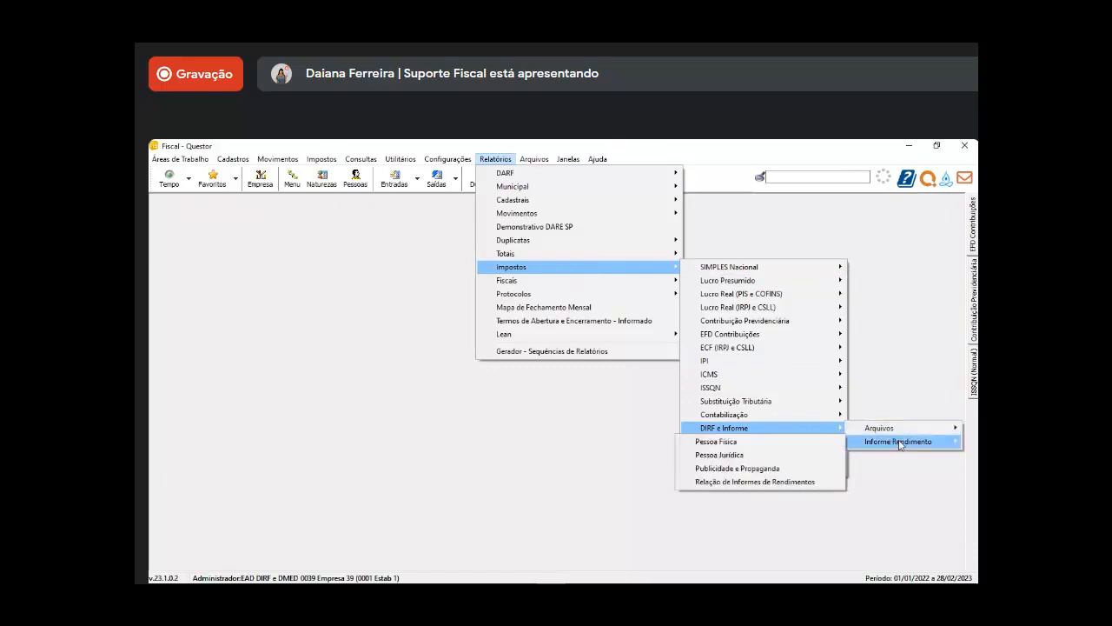
left_click(731, 457)
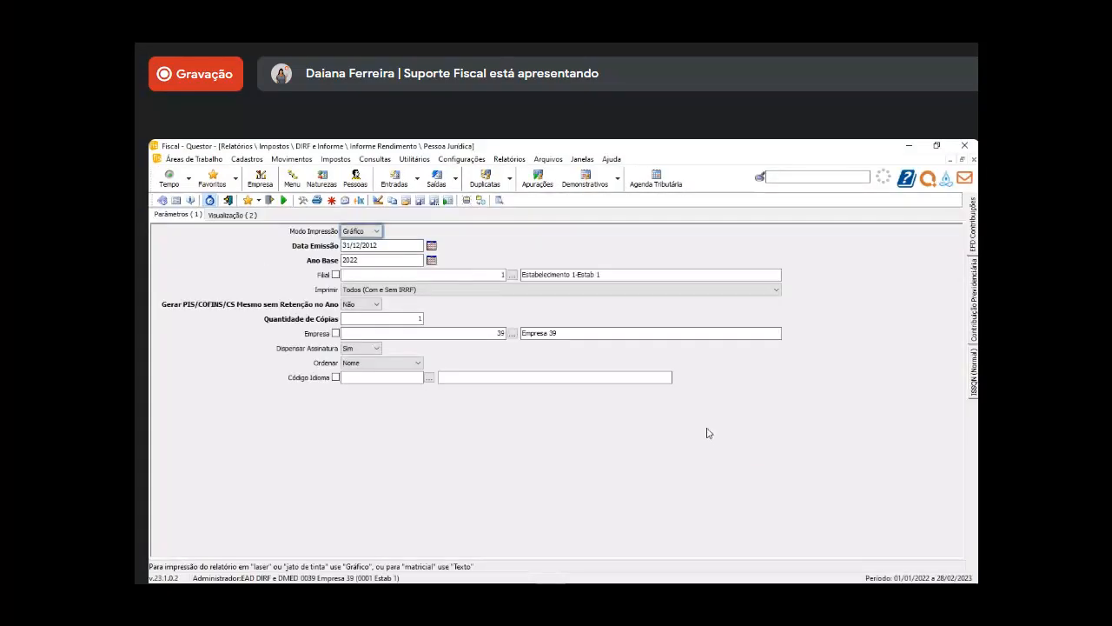
- Keep the report's print mode as Gráfico and set the Data Emissão to 10/02/2023
left_click(355, 233)
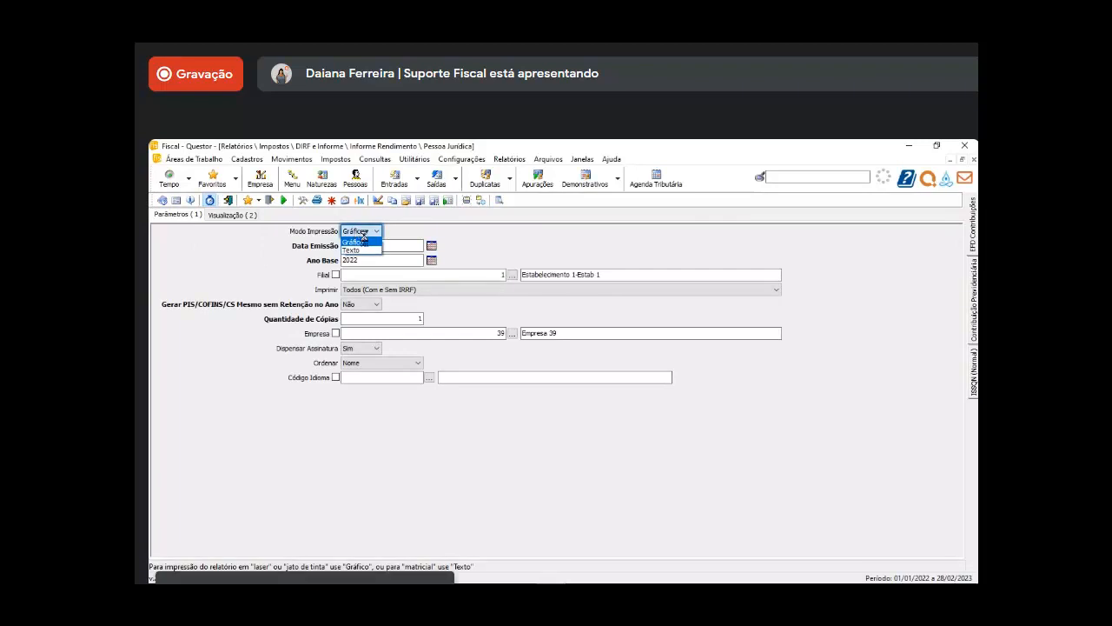
left_click(372, 231)
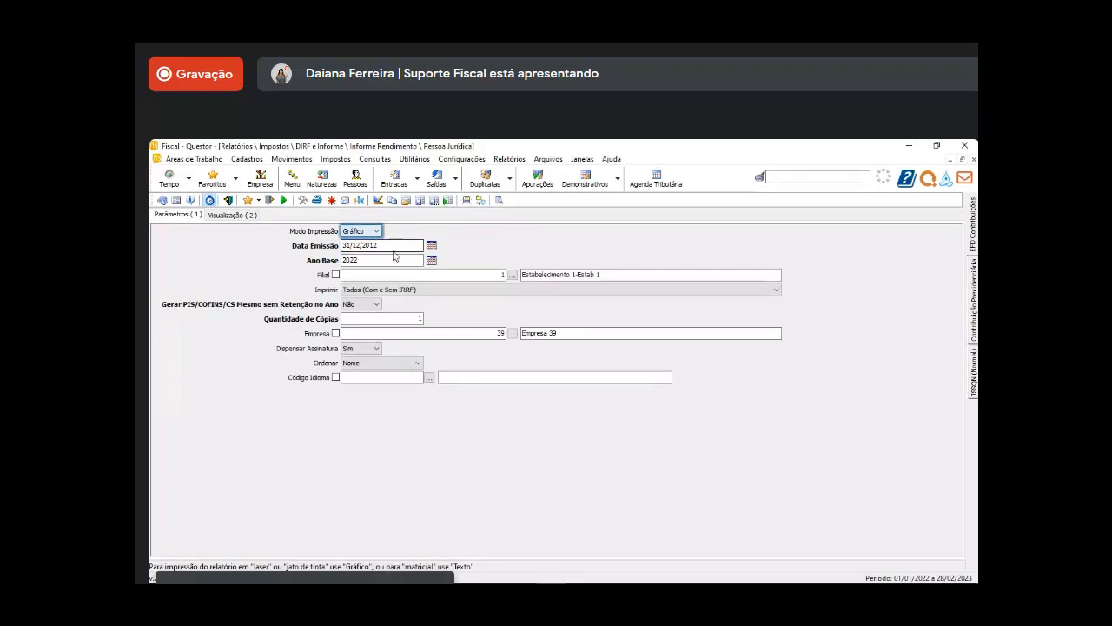
left_click(393, 245)
double_click(393, 245)
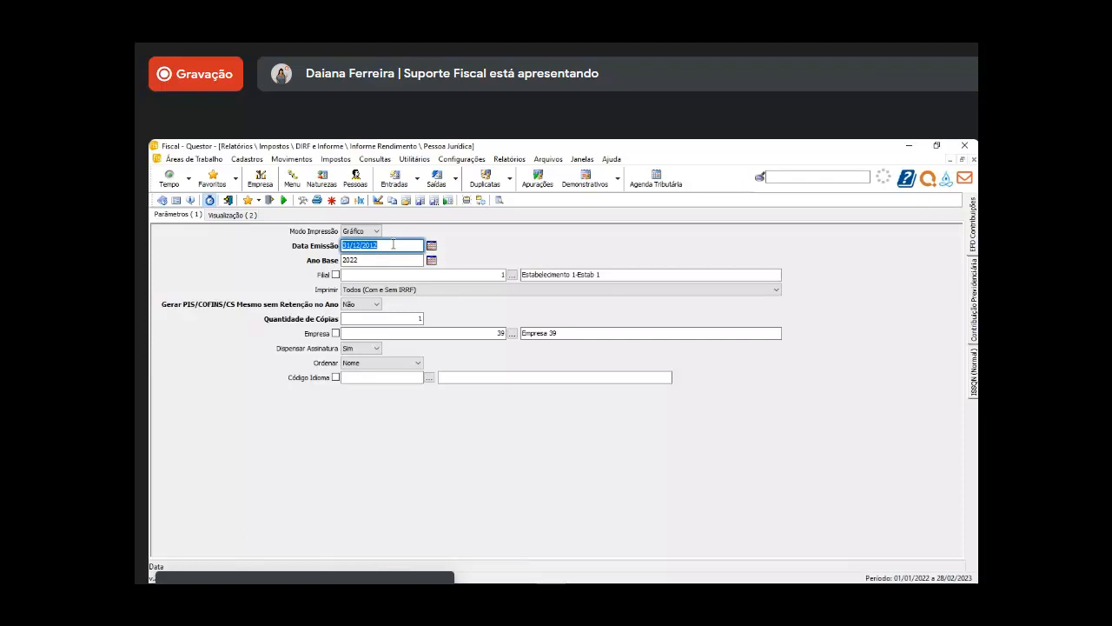
type("10022023")
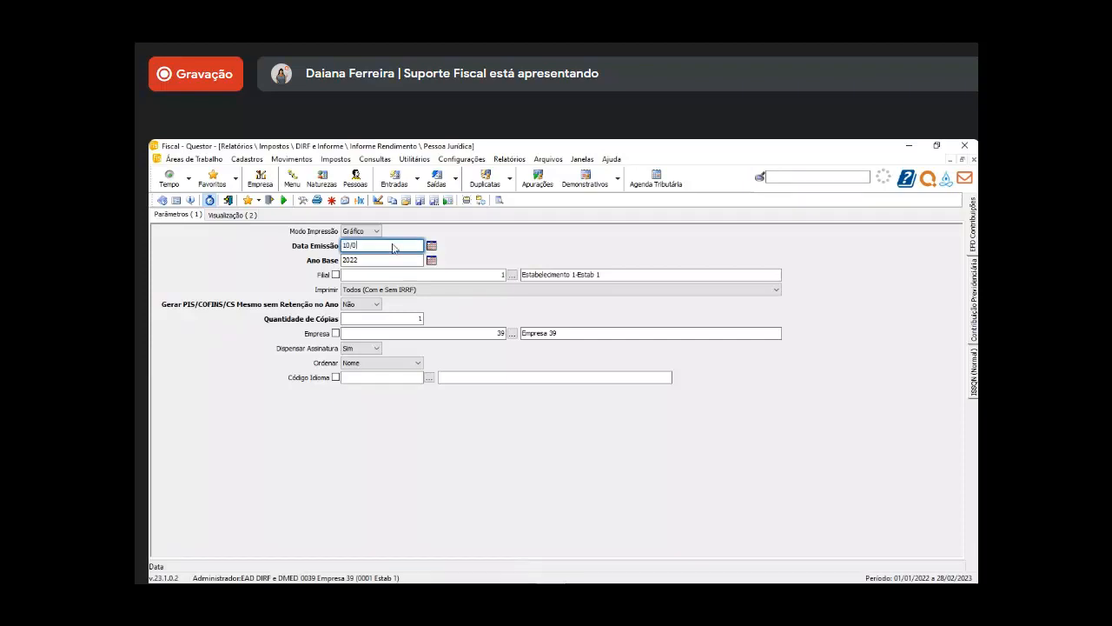
key("Tab")
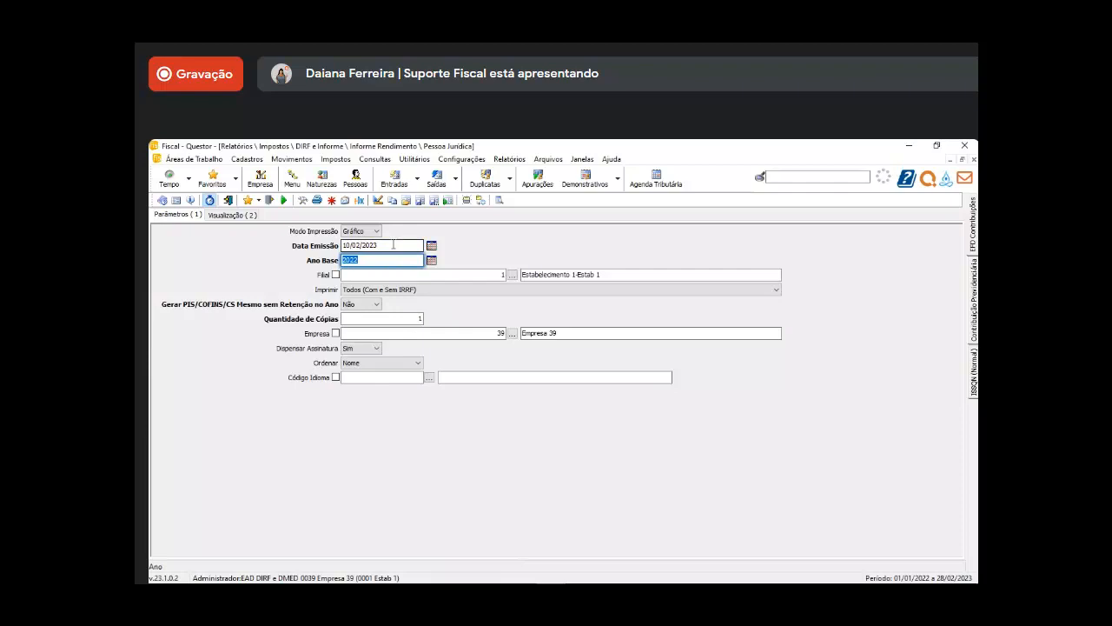
- Check the Filial code and establishment name in the Pessoa Jurídica report parameters
left_click(482, 276)
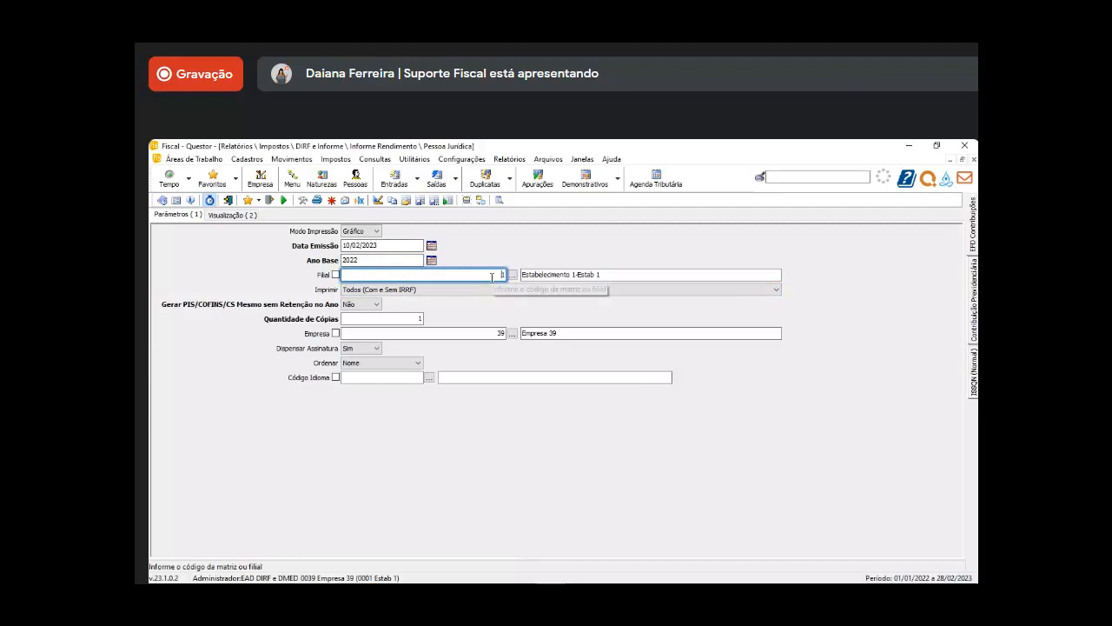
left_click(530, 276)
left_click(469, 276)
left_click(534, 277)
left_click(472, 275)
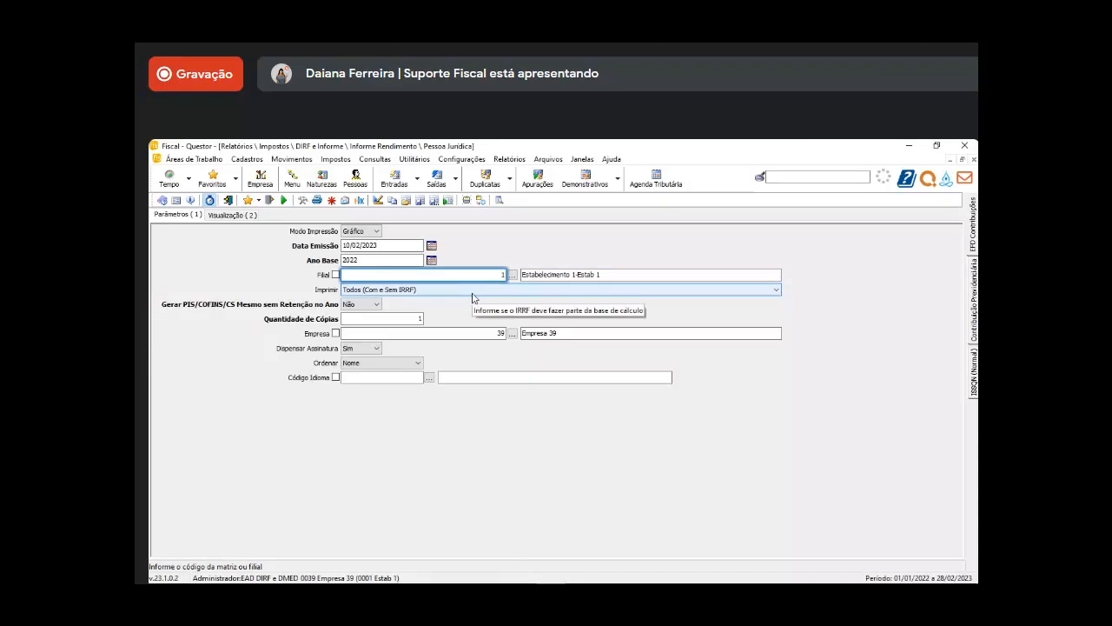
- Keep Imprimir as Todos (Com e Sem IRRF) and review the Gerar PIS/COFINS/CS Mesmo sem Retenção no Ano options in the report parameters
left_click(474, 291)
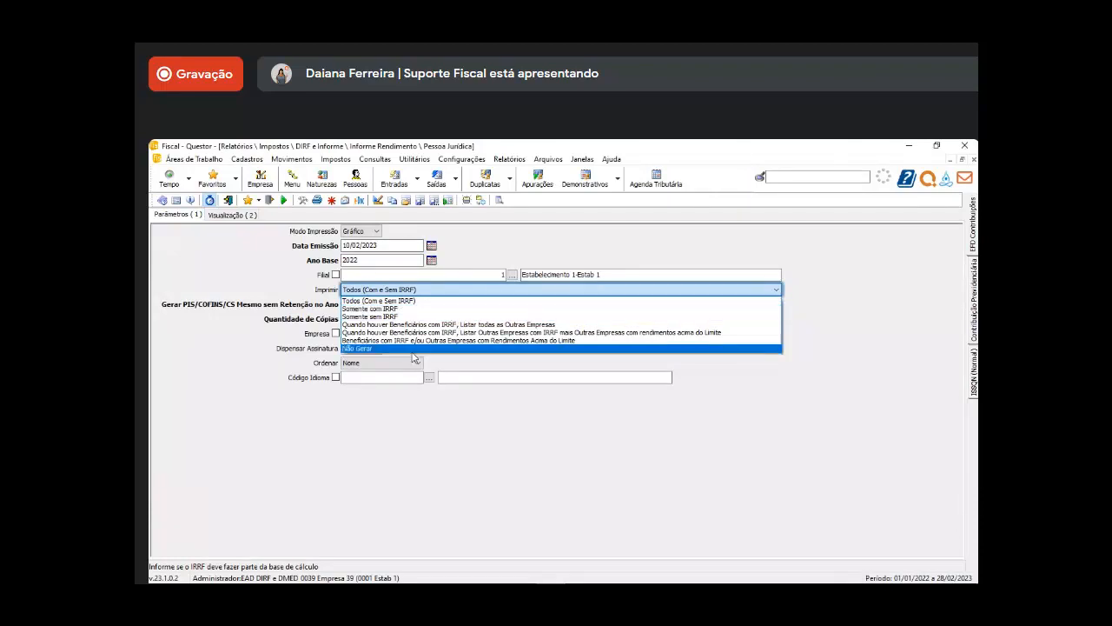
left_click(307, 297)
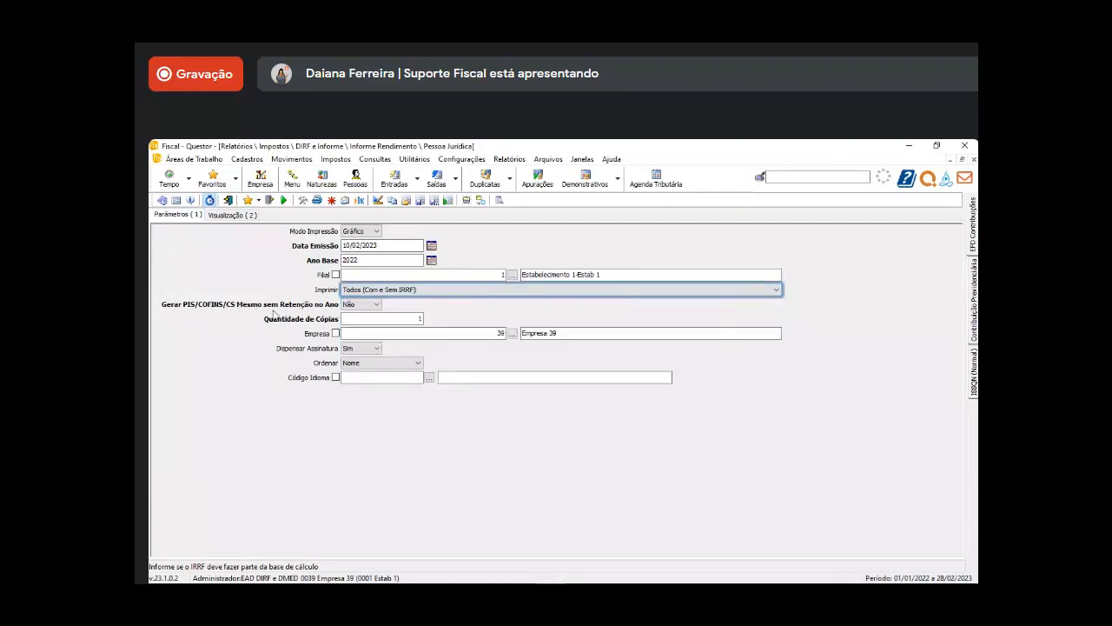
left_click(357, 305)
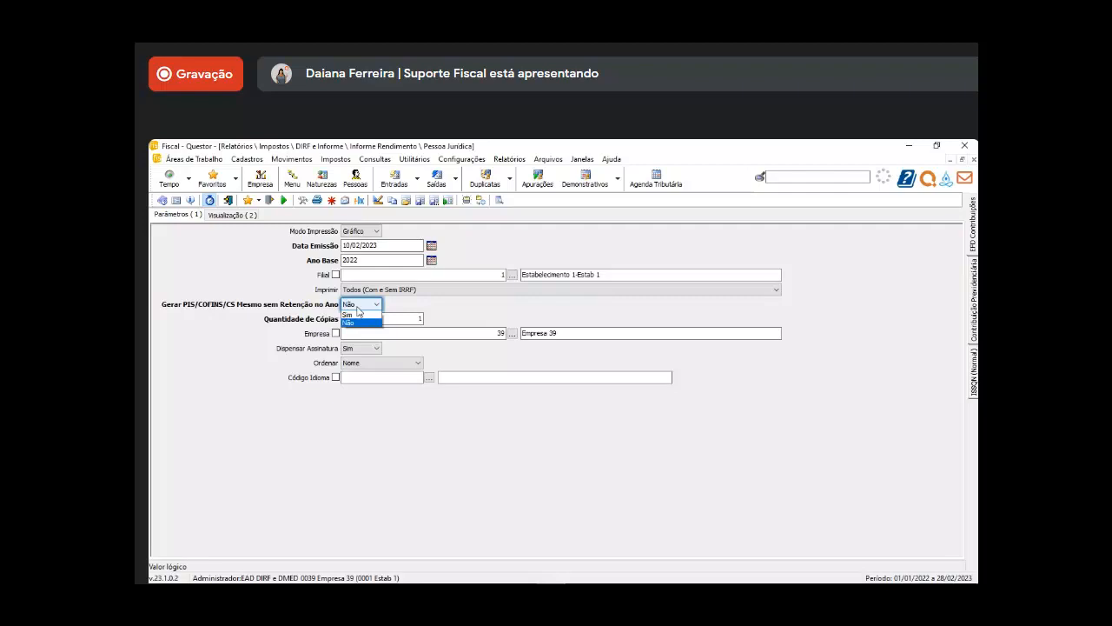
left_click(385, 364)
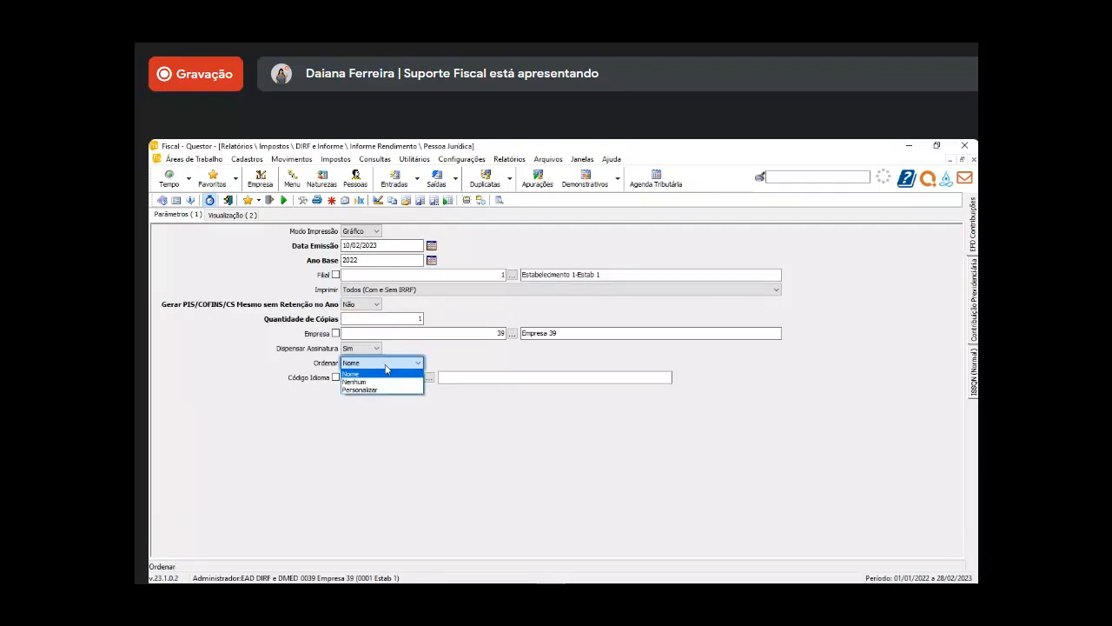
left_click(382, 390)
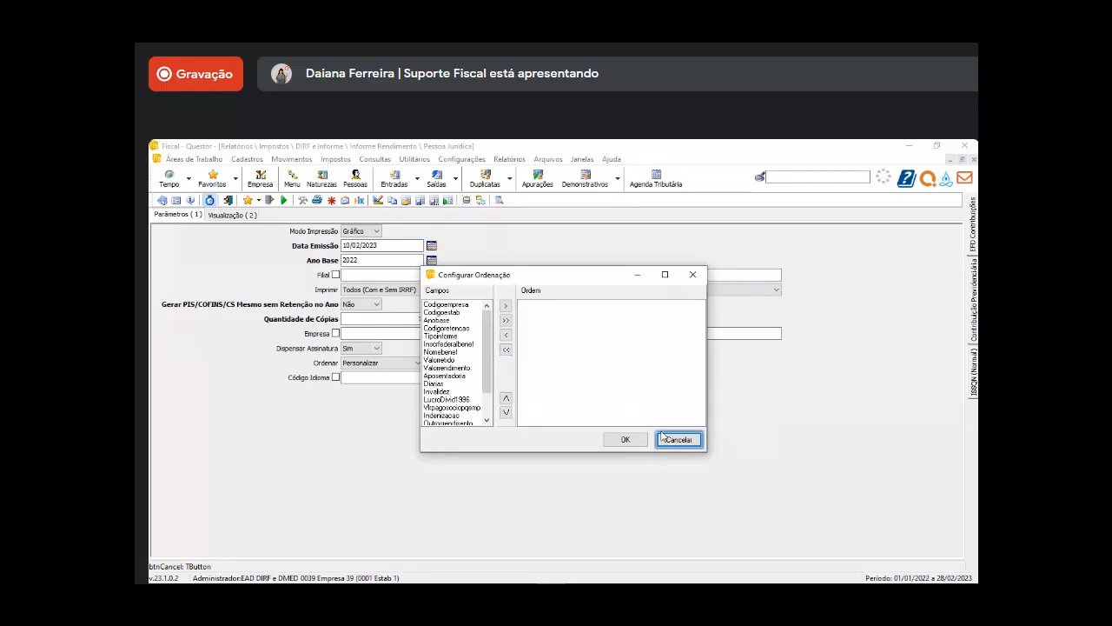
left_click_drag(458, 306, 595, 302)
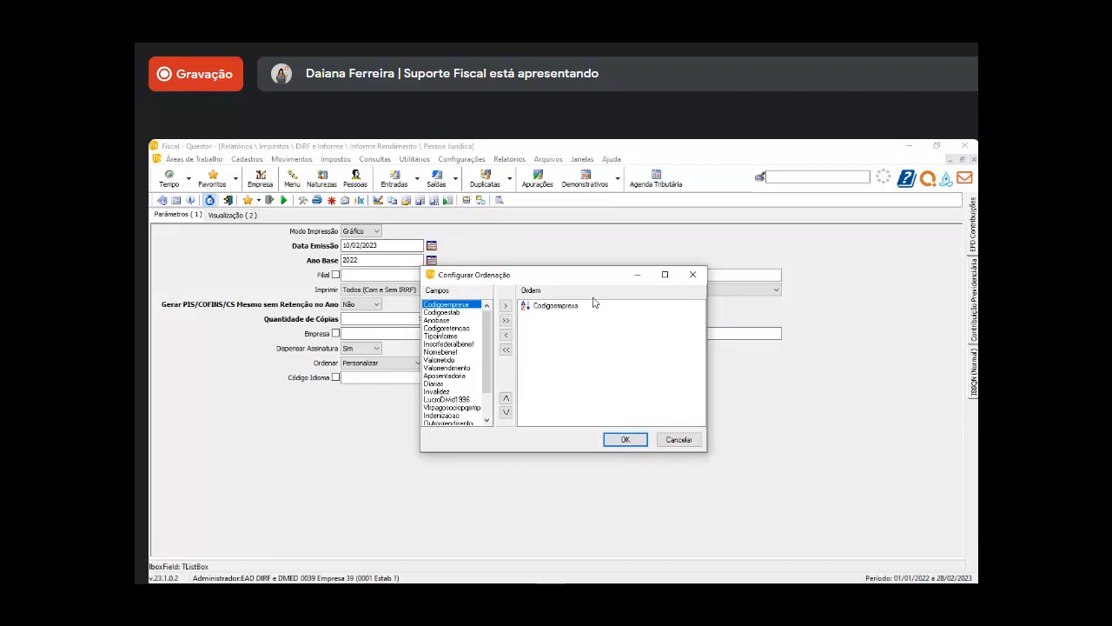
left_click(506, 335)
left_click(507, 307)
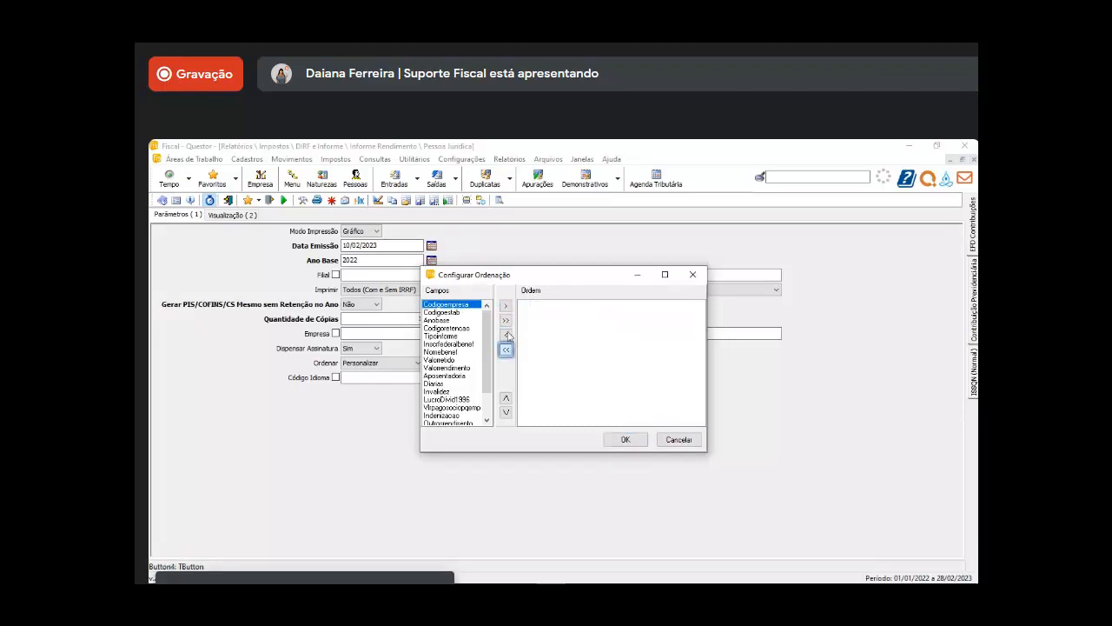
left_click(506, 320)
left_click(677, 441)
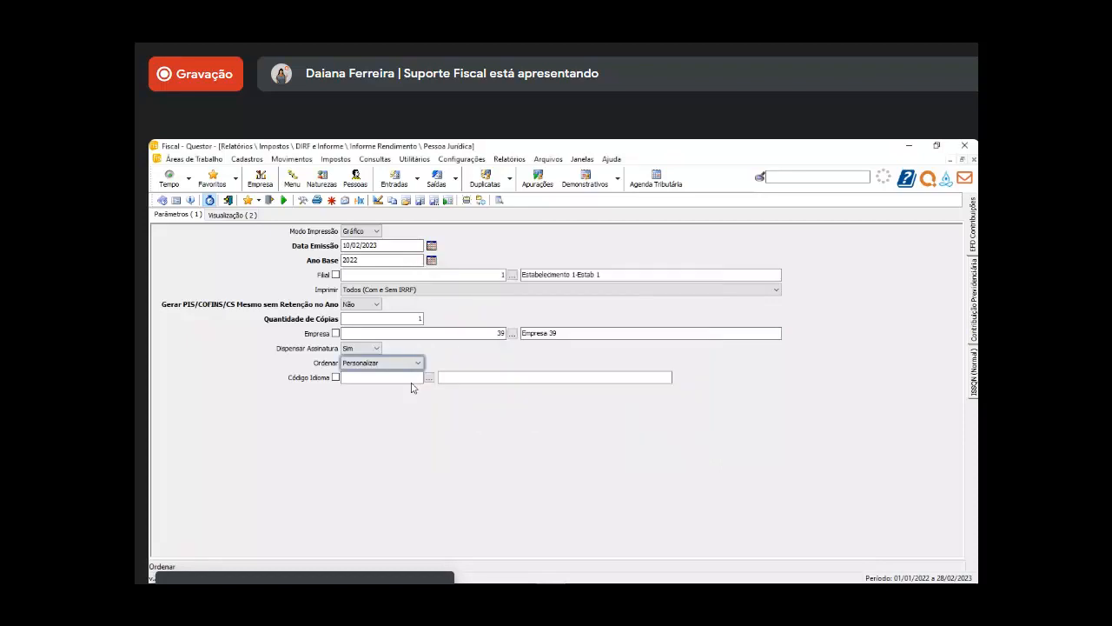
key("Tab")
key("Tab")
key("Tab")
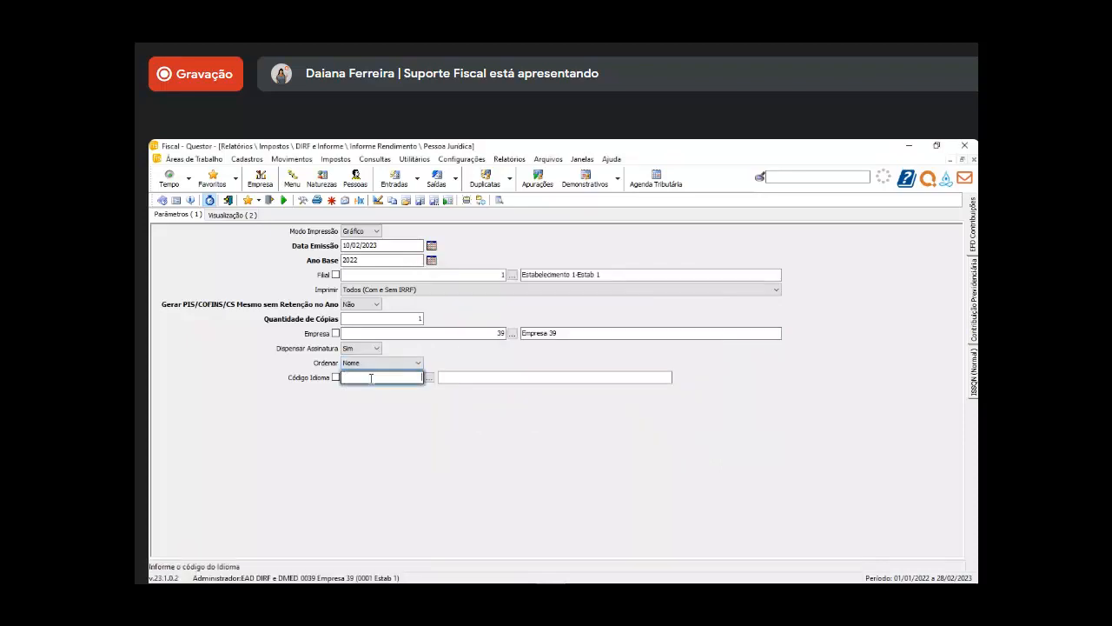
- Leave the Código Idioma blank, generate the Pessoa Jurídica income report and view its second page
left_click(406, 377)
left_click(453, 377)
left_click(406, 377)
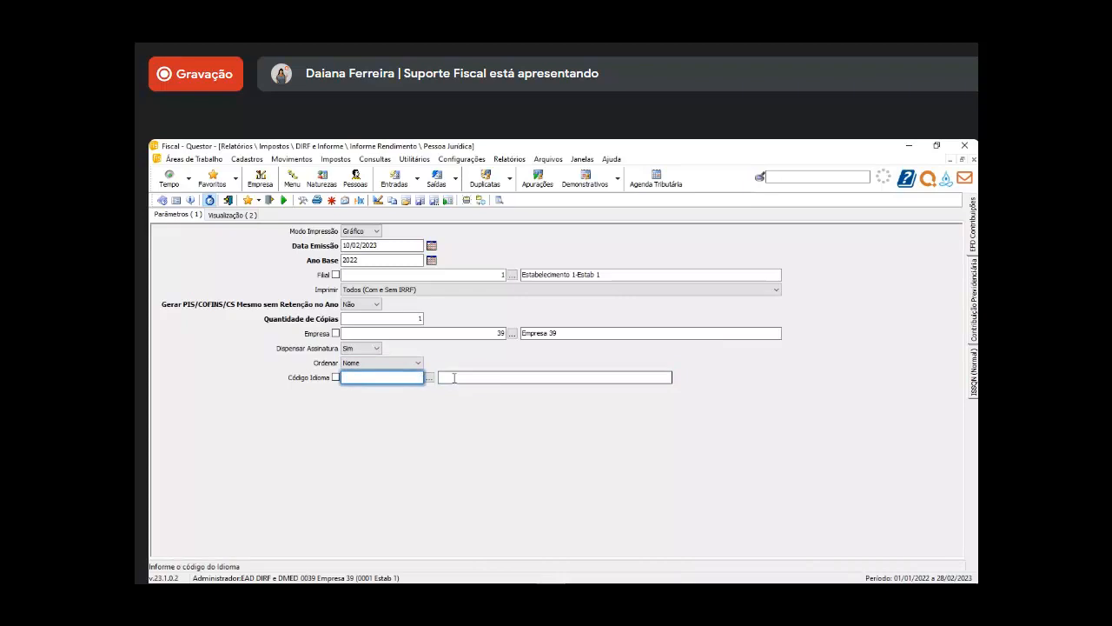
left_click(453, 377)
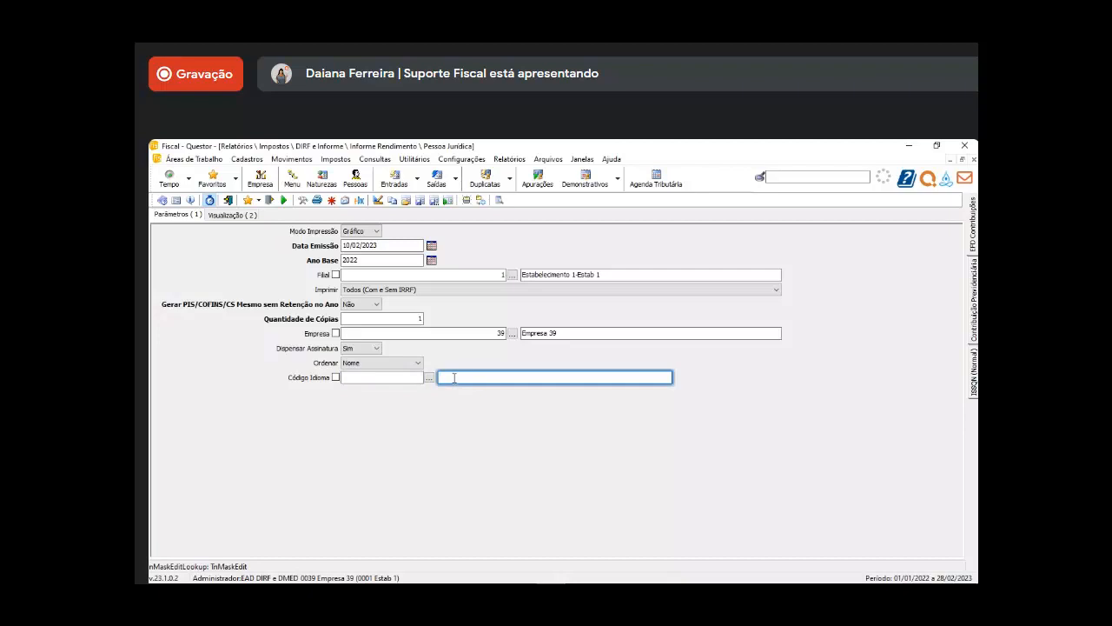
key("Return")
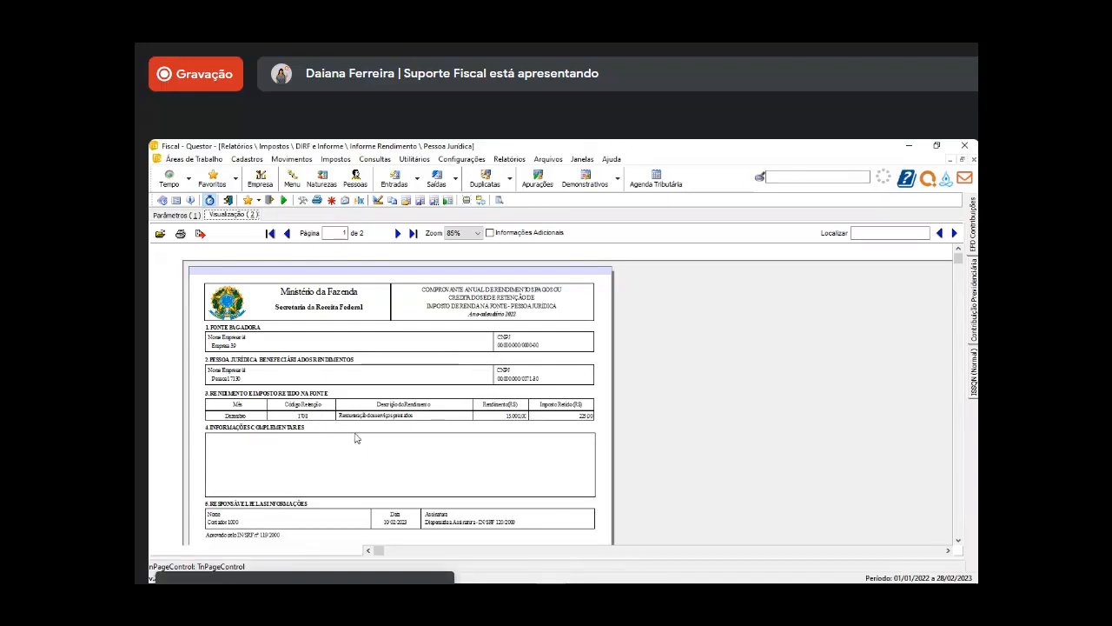
left_click(398, 232)
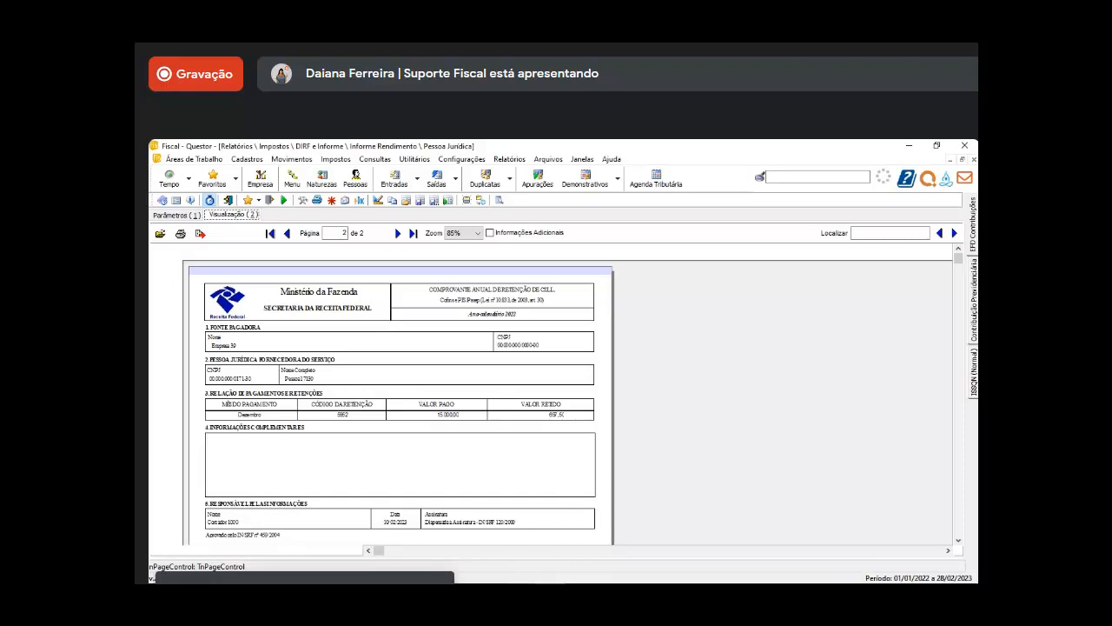
- Switch to the Impress presentation and go through the DIRF Demonstrativo slides up to the DIRF record example
key("alt+Tab")
scroll(682, 408, "down", 1)
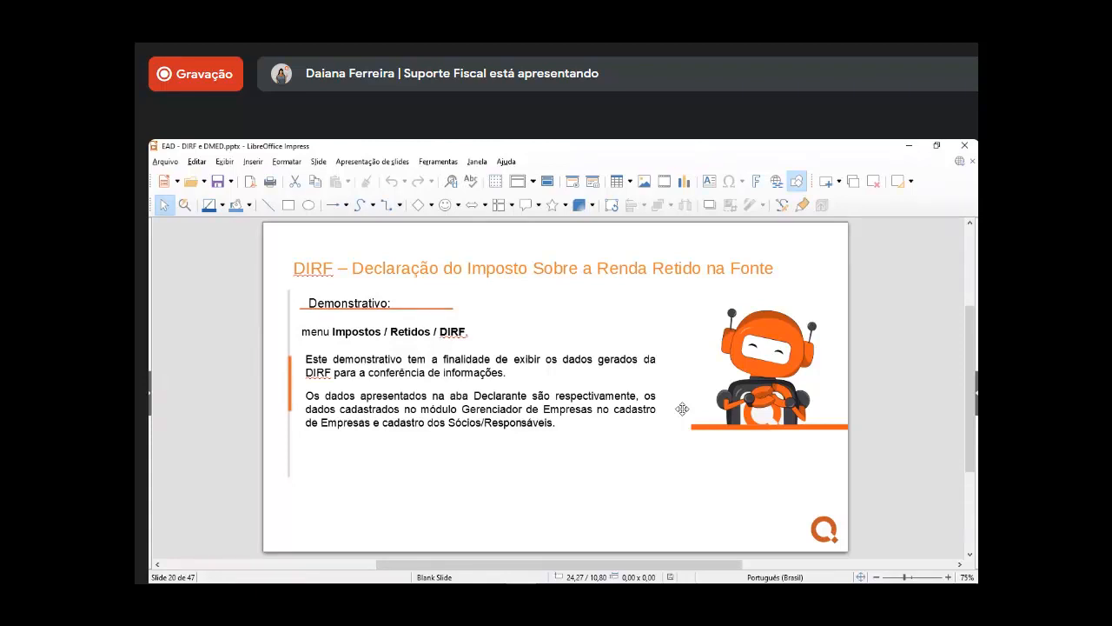
scroll(682, 409, "down", 1)
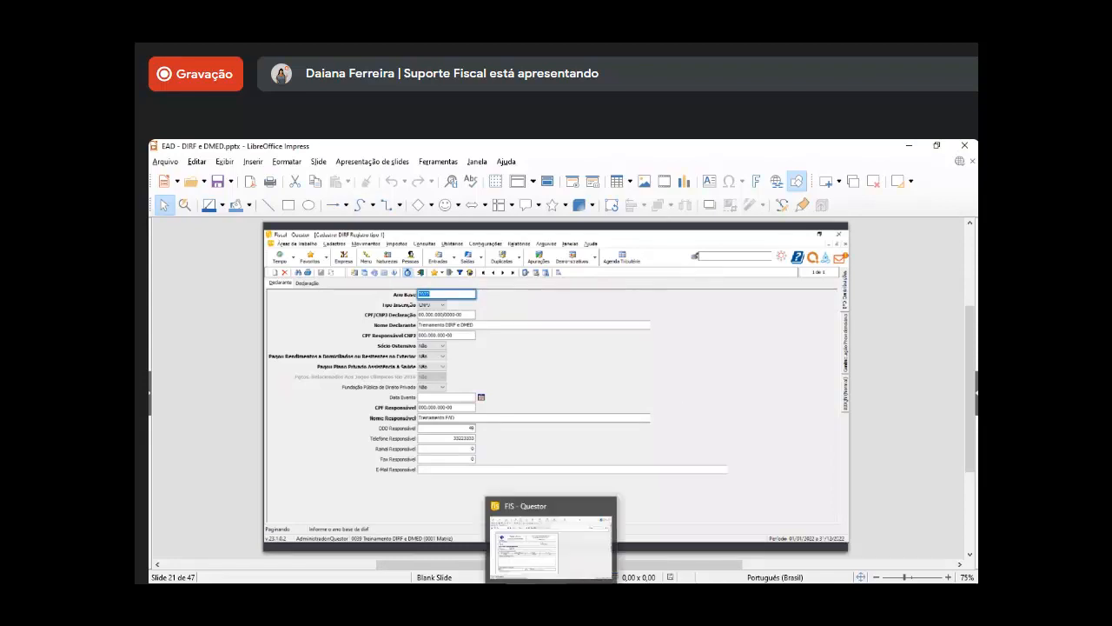
- Switch to Questor Fiscal, close the Pessoa Jurídica report and open the DIRF record of withheld taxes
left_click(545, 595)
left_click(974, 161)
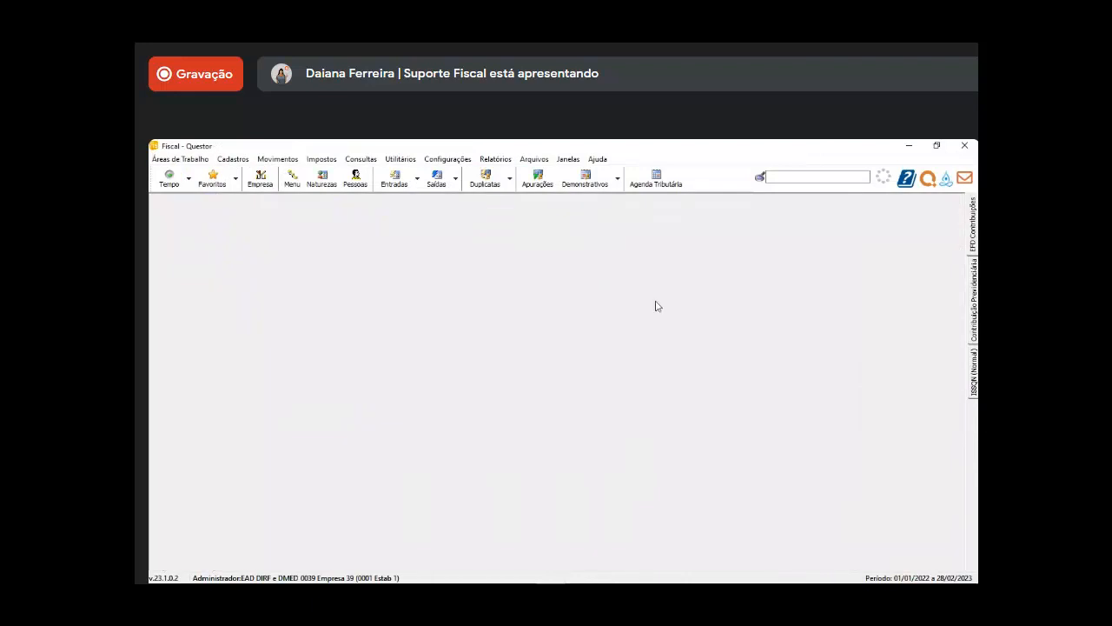
left_click(329, 162)
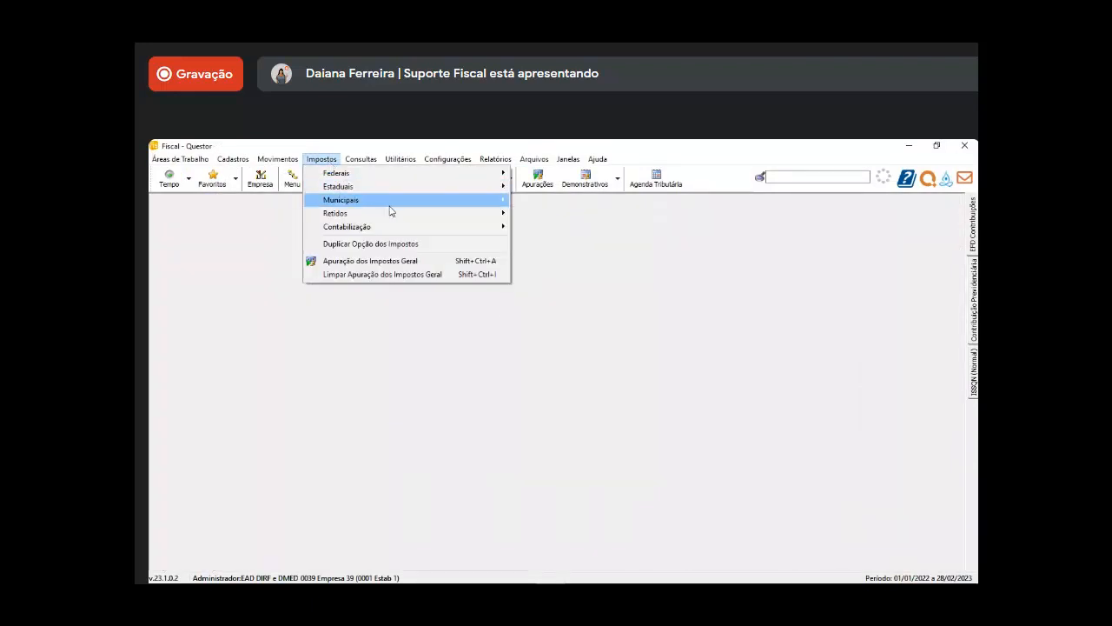
mouse_move(404, 217)
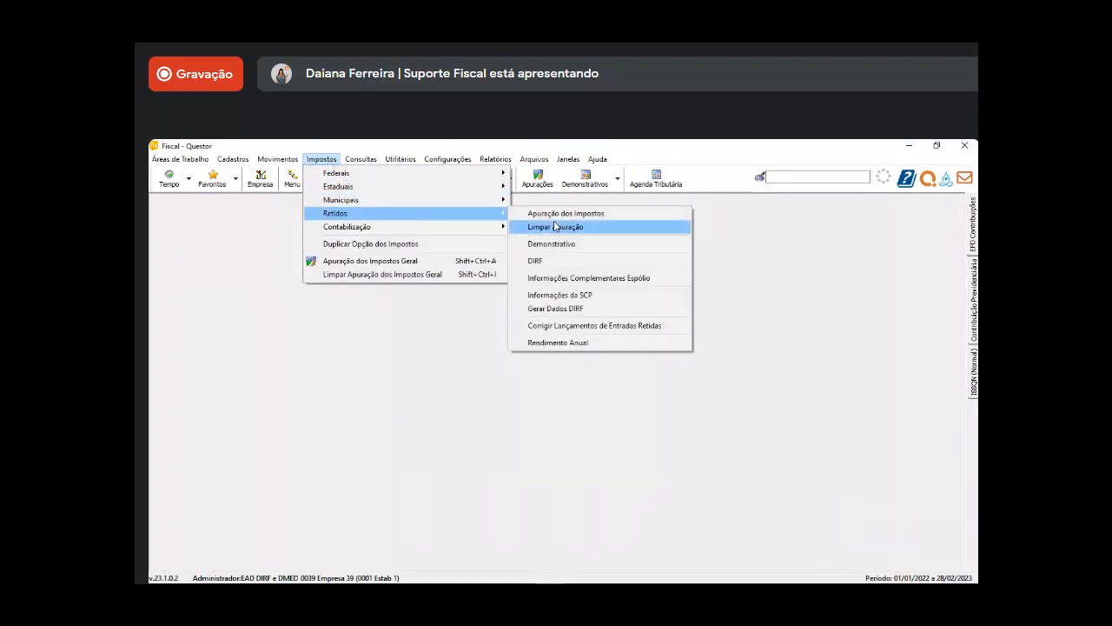
left_click(609, 263)
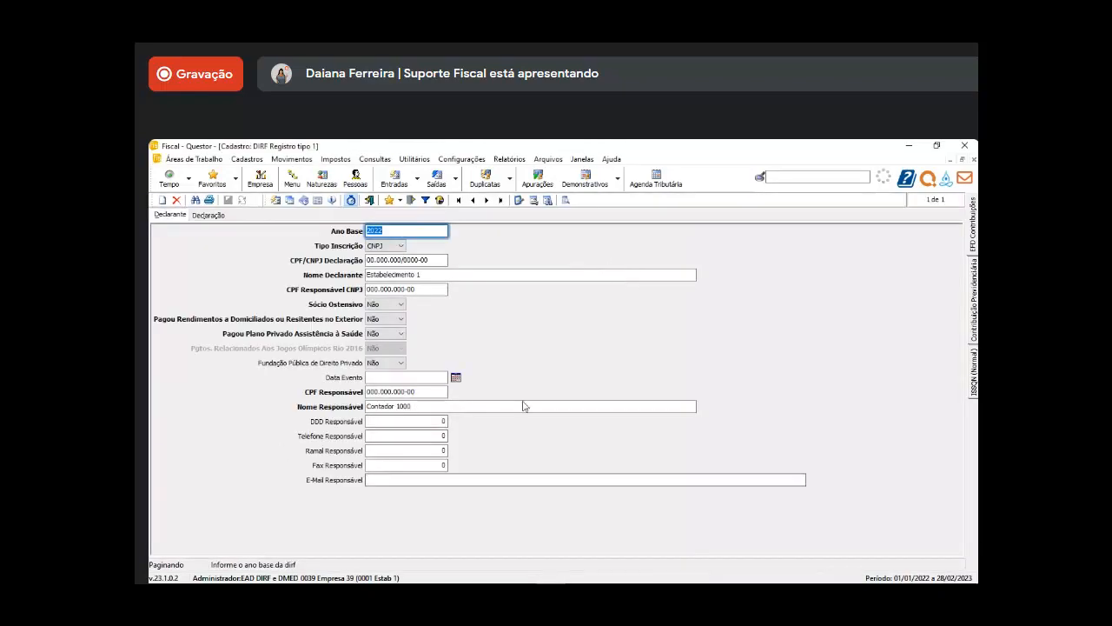
- Check the Nome Declarante, Sócio Ostensivo, foreign-resident payments and Nome Responsável fields in the Declarante data
left_click(441, 274)
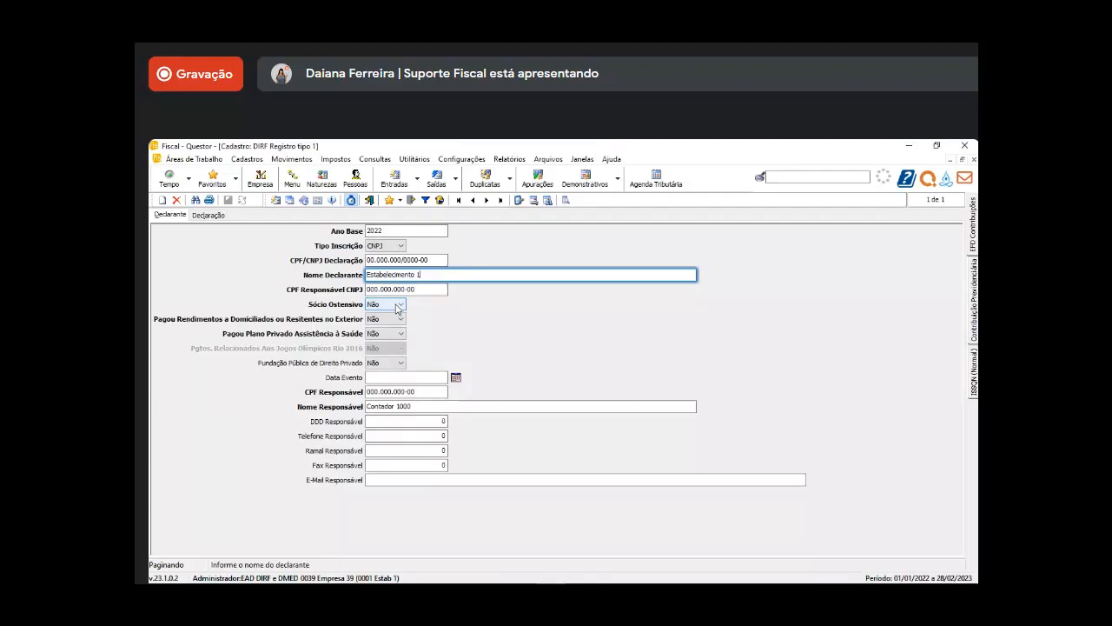
left_click(402, 307)
left_click(403, 307)
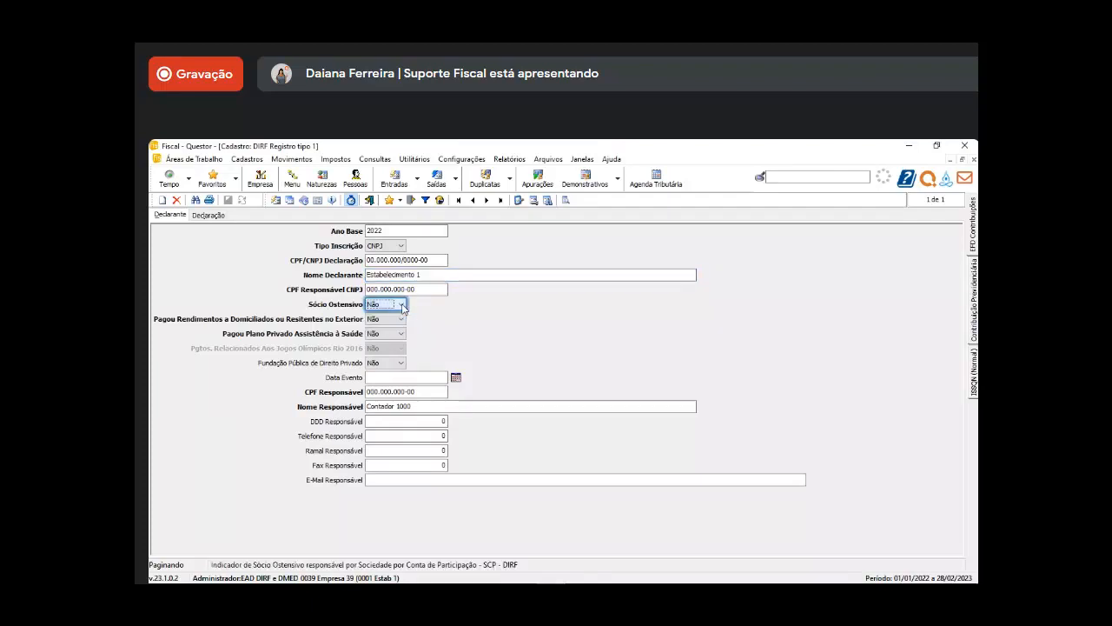
left_click(387, 324)
left_click(387, 323)
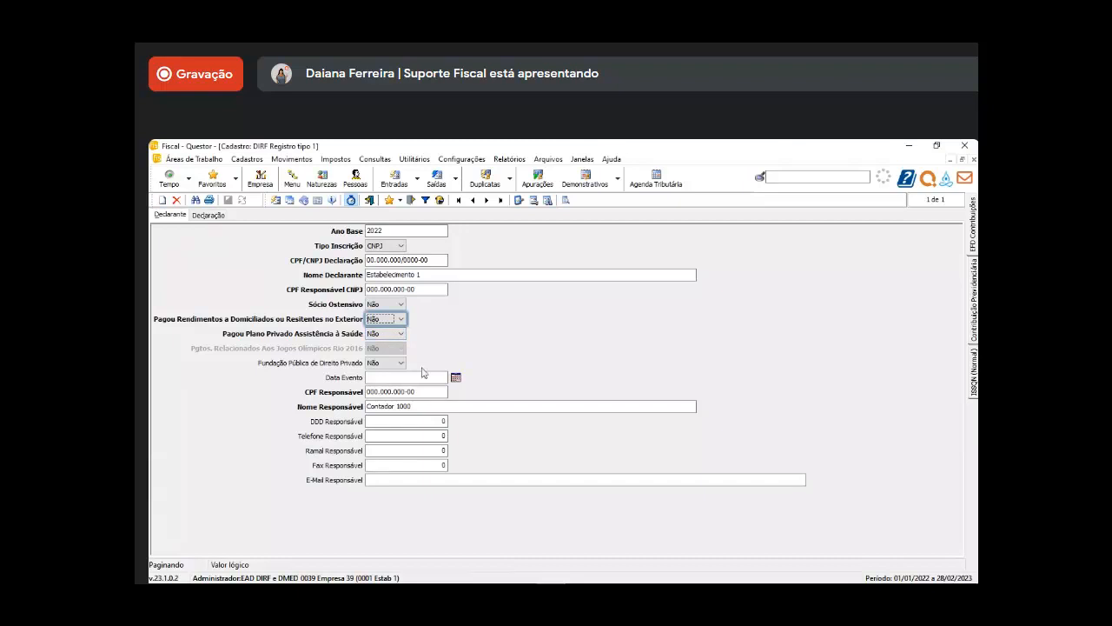
left_click(410, 406)
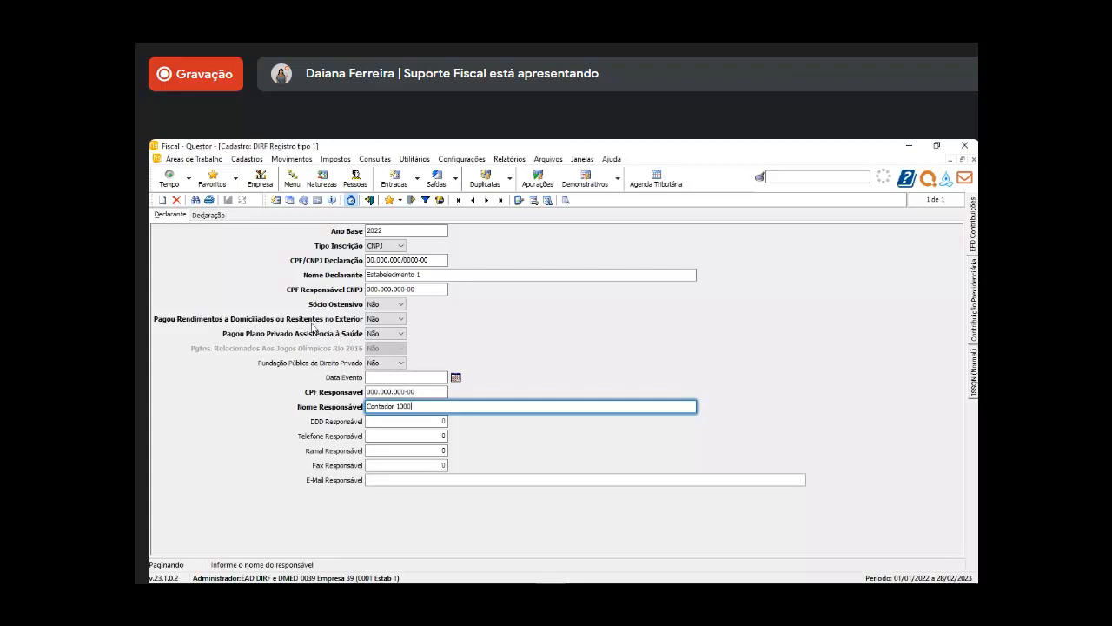
- Check the beneficiary's Filial in the Declaração data, close the DIRF generation window and return to the Declarante data
left_click(208, 216)
left_click(476, 308)
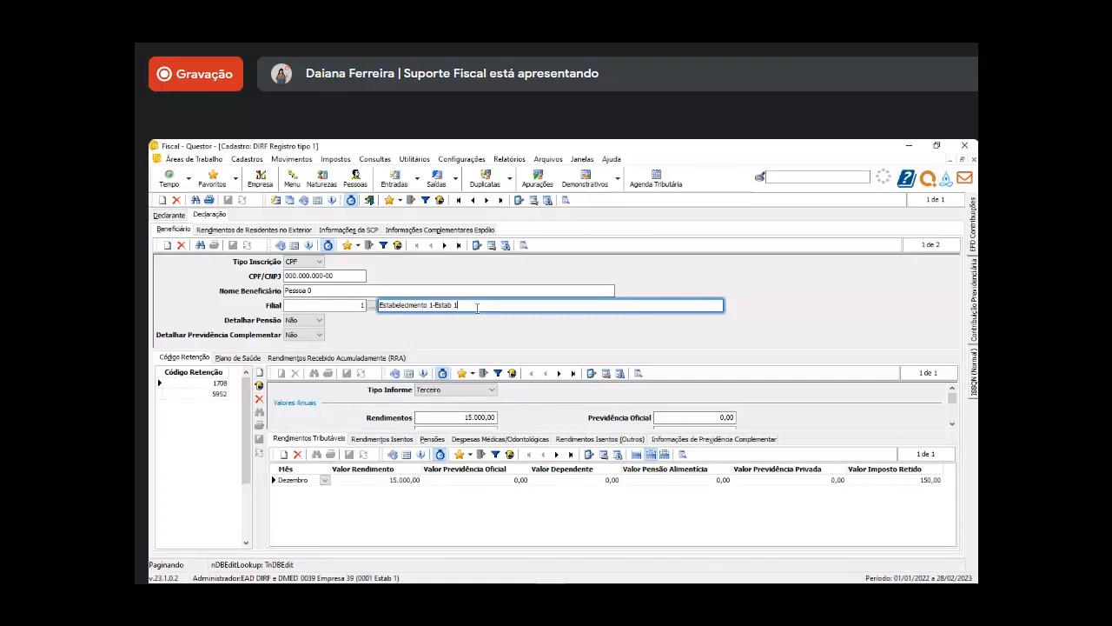
key("alt+Tab")
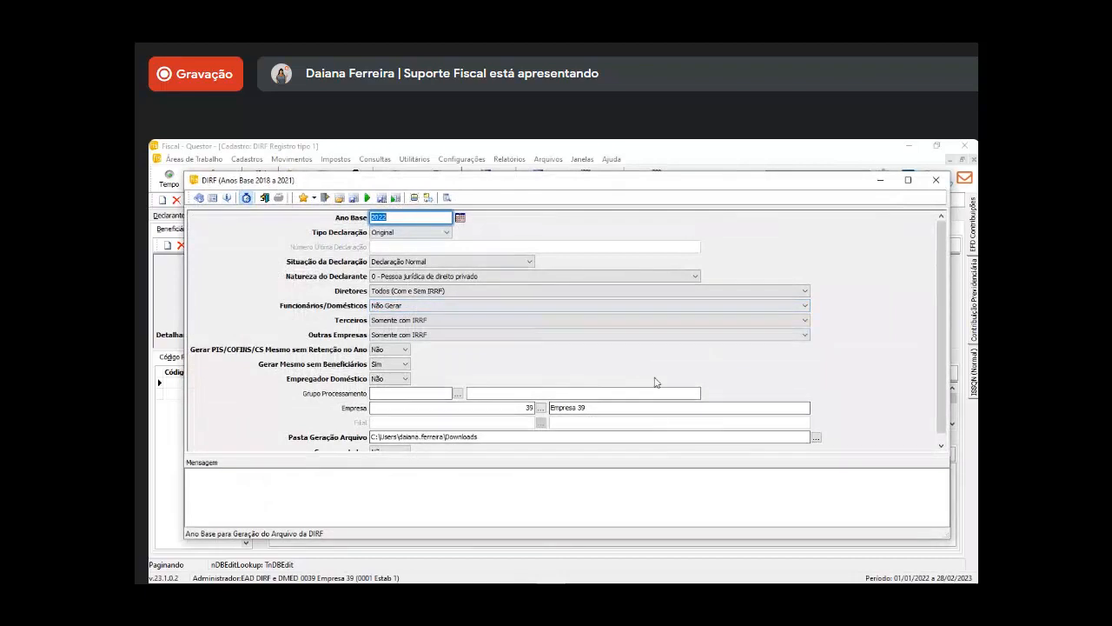
left_click(937, 181)
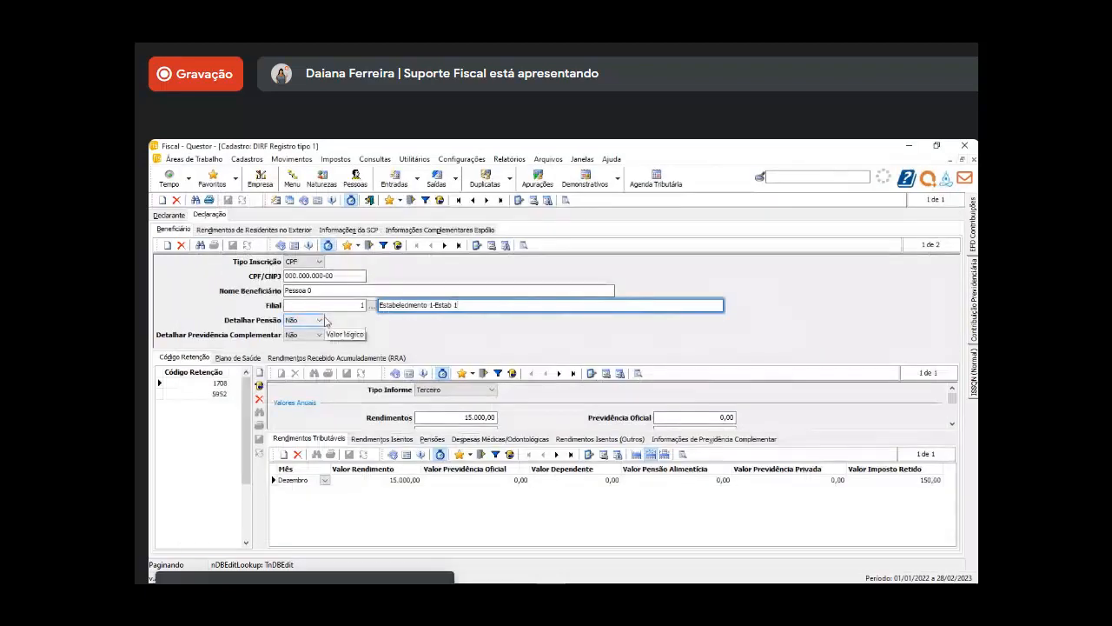
left_click(169, 214)
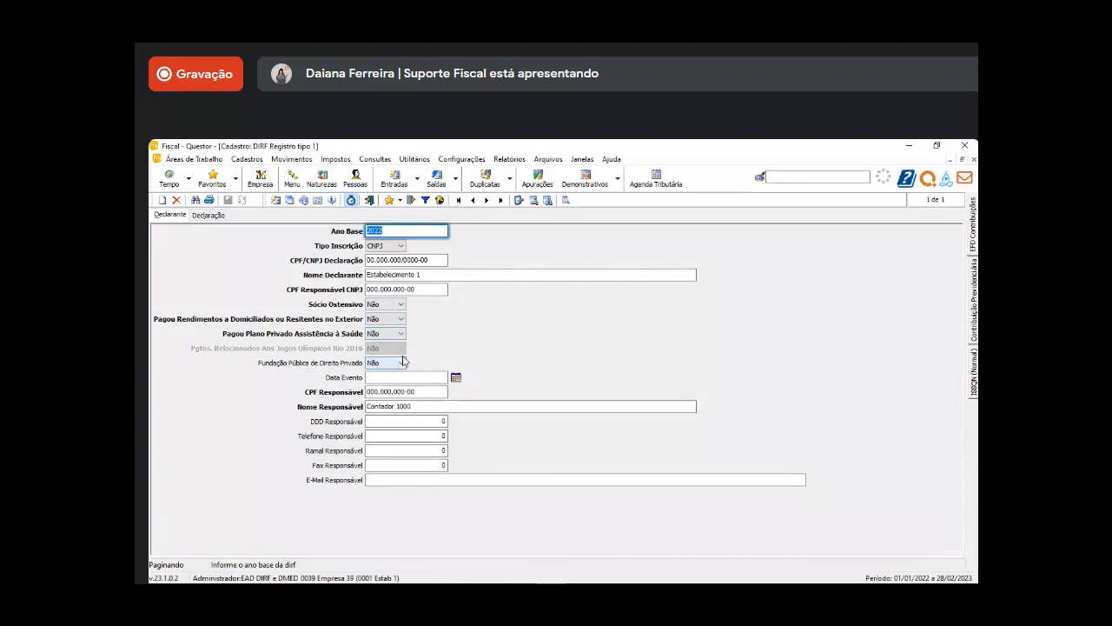
- Reopen the Declaração data and examine the first beneficiary's Filial and the values for retention codes 1708 and 5952
left_click(220, 222)
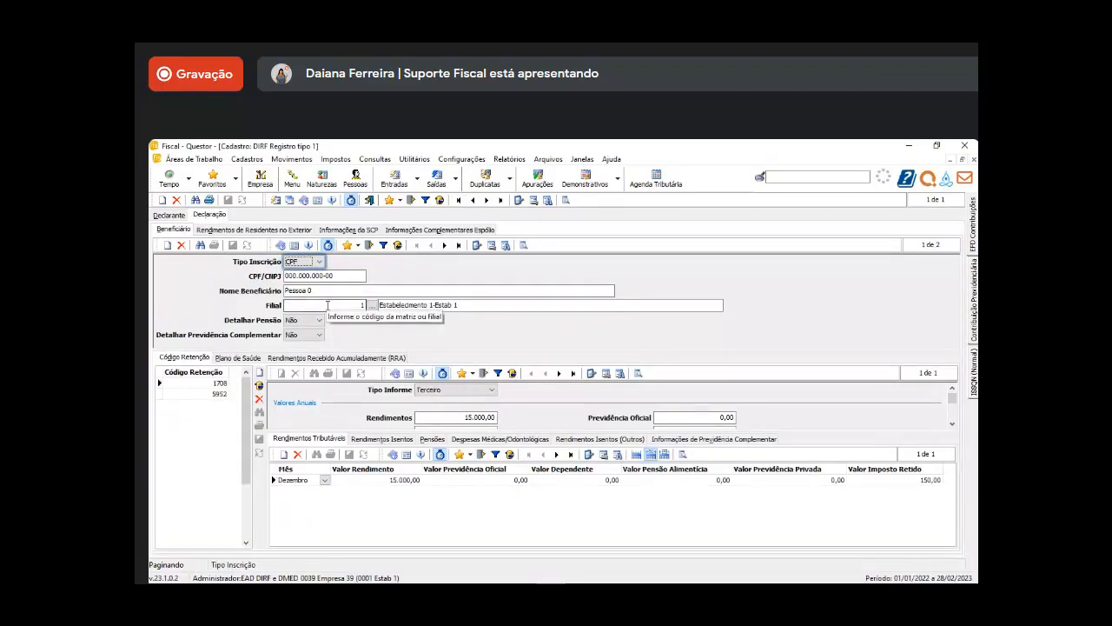
key("Tab")
key("Tab")
key("Tab")
key("Tab")
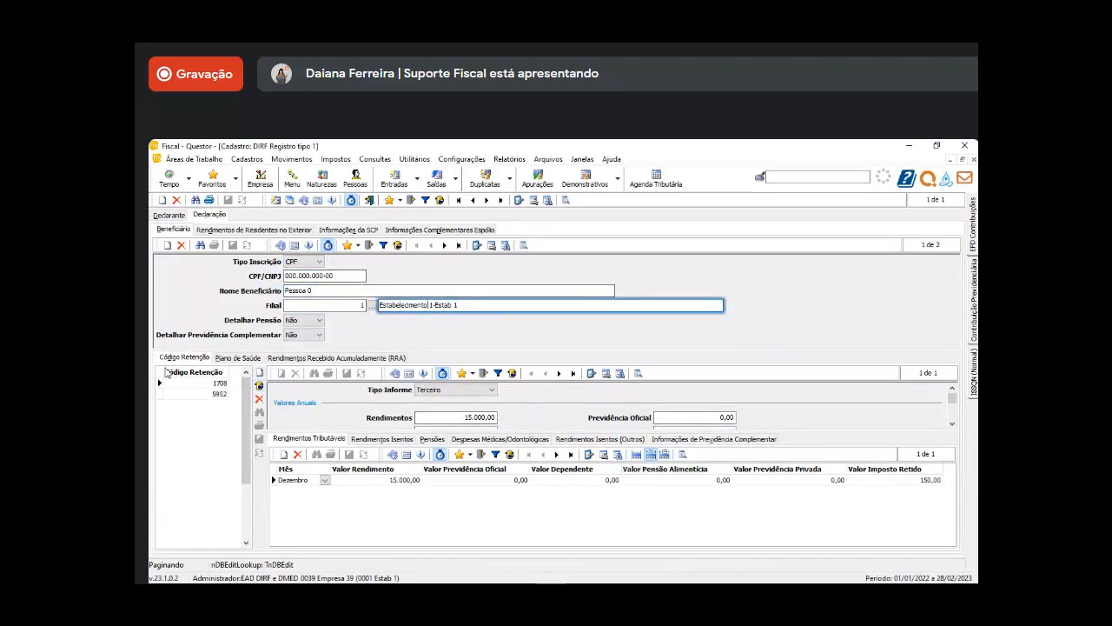
left_click(199, 385)
left_click(207, 396)
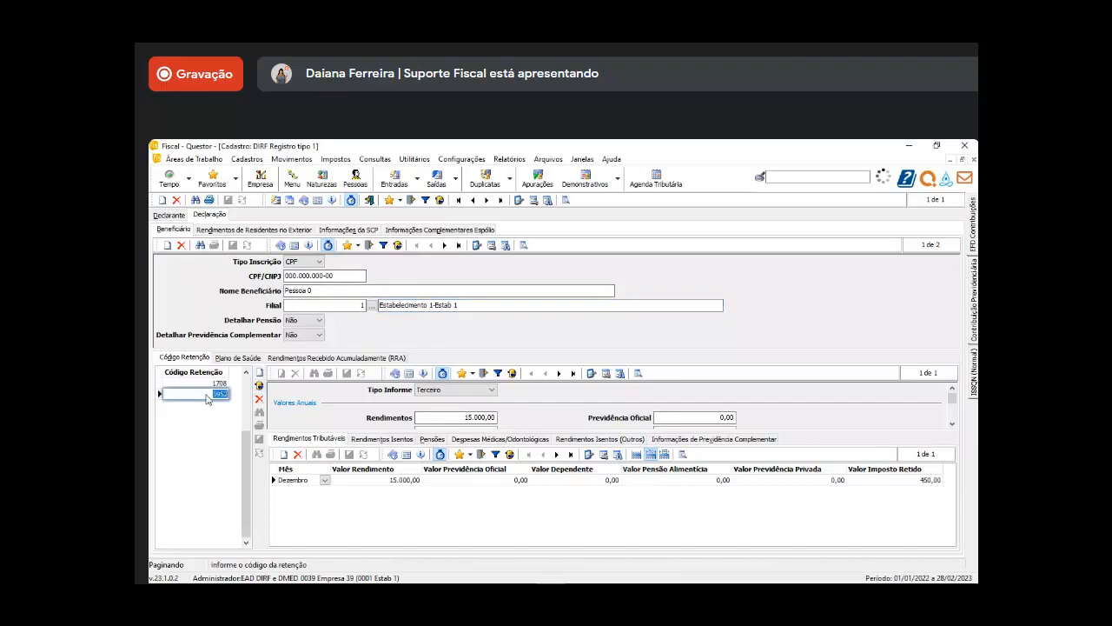
- View the first beneficiary's Plano de Saúde and Rendimentos Recebido Acumuladamente (RRA) data, and return to the retention codes
left_click(246, 359)
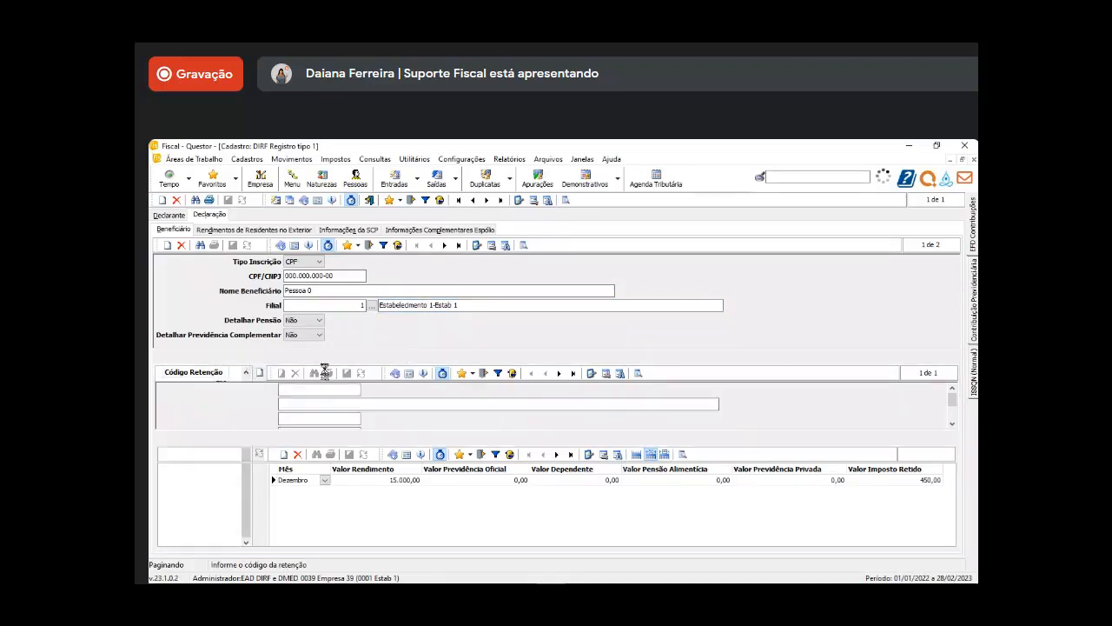
left_click(318, 360)
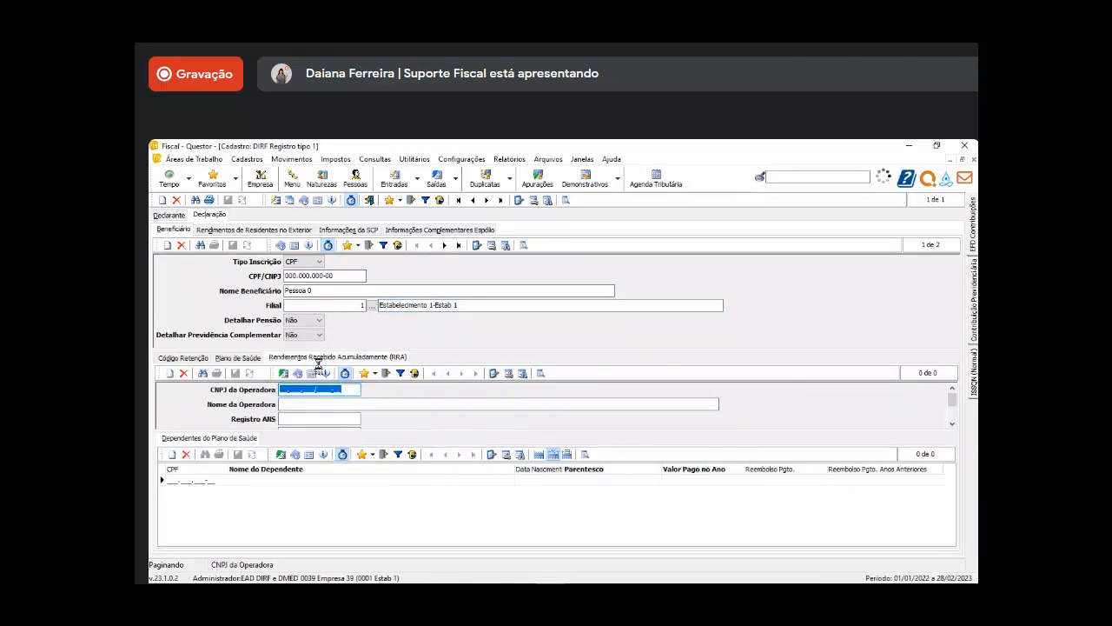
left_click(181, 356)
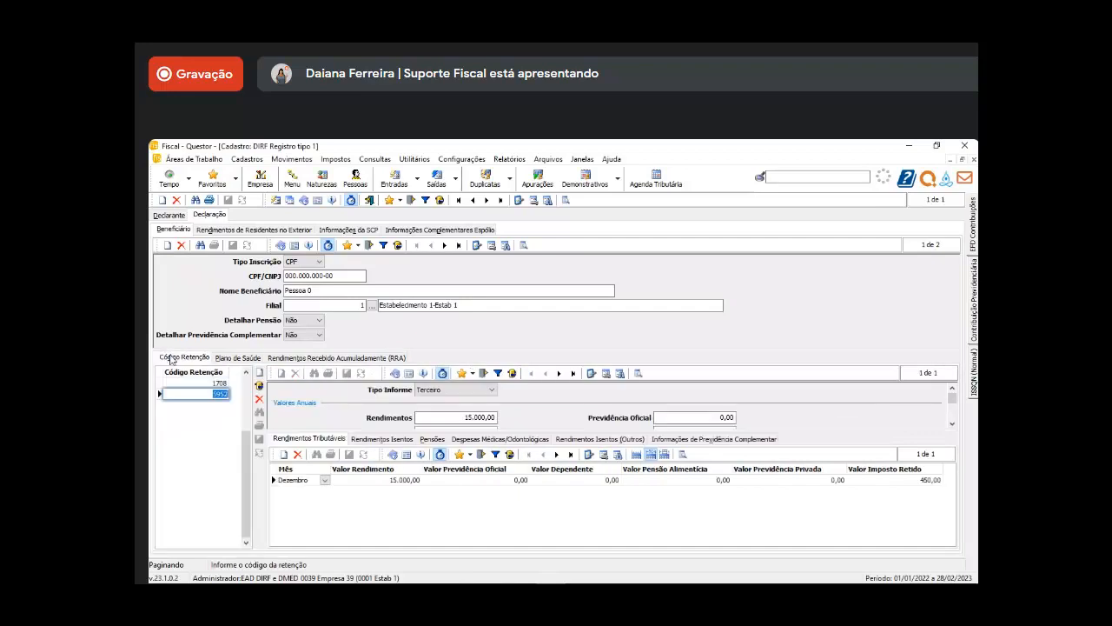
- Go to the second beneficiary, of type CNPJ, and examine its annual values for retention code 1708
left_click(445, 244)
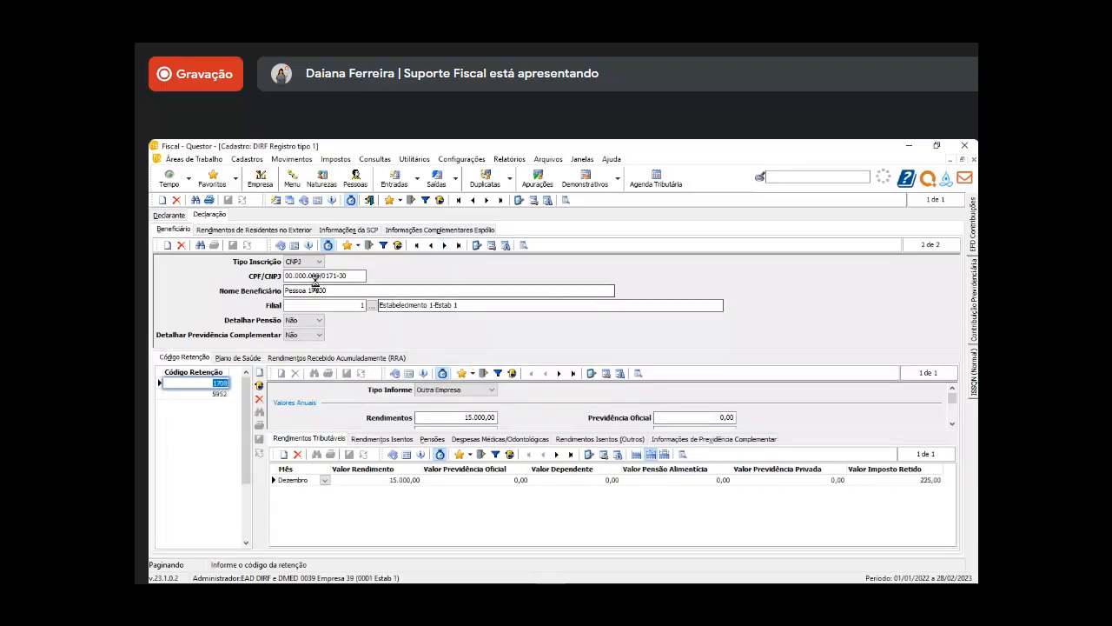
scroll(530, 417, "down", 5)
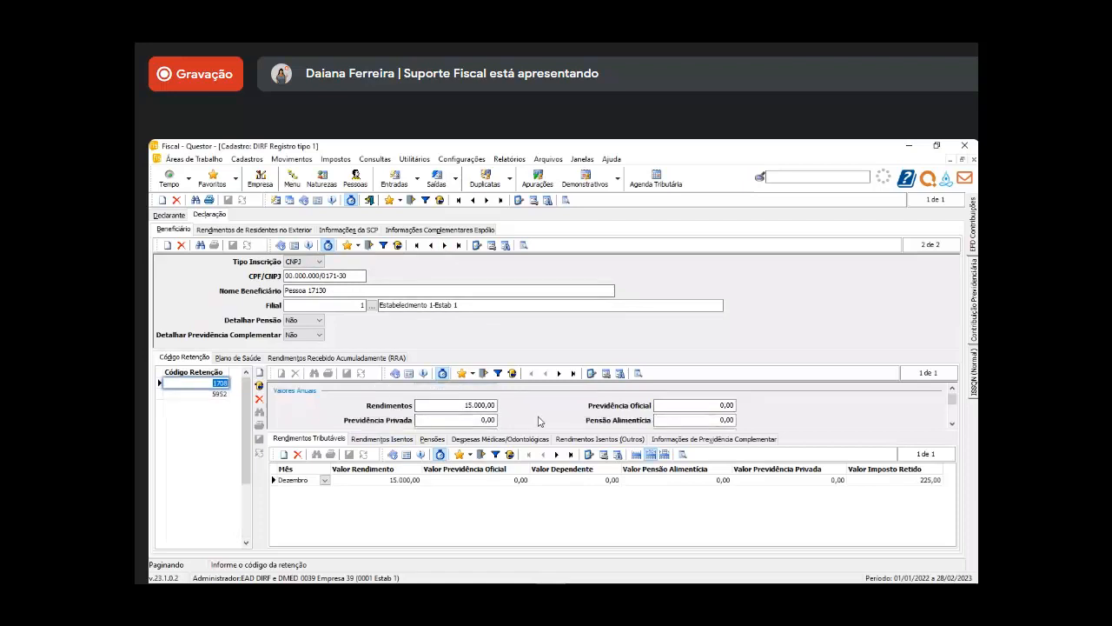
scroll(538, 421, "up", 5)
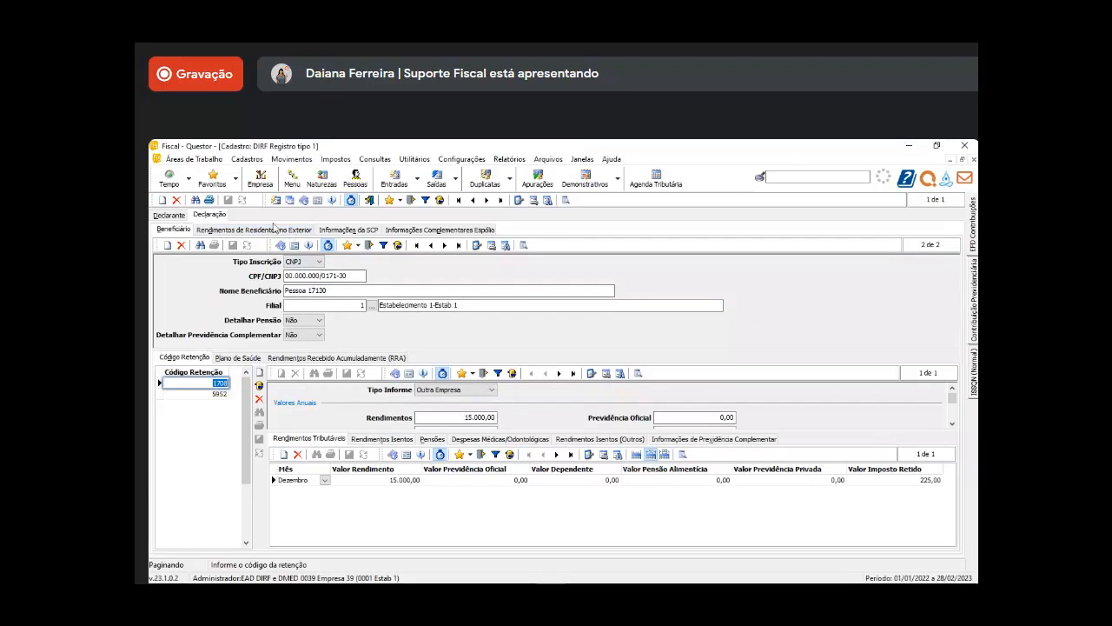
- View the Rendimentos de Residentes no Exterior, Informações da SCP and Informações Complementares Espólio data, and return to the beneficiary data
left_click(240, 232)
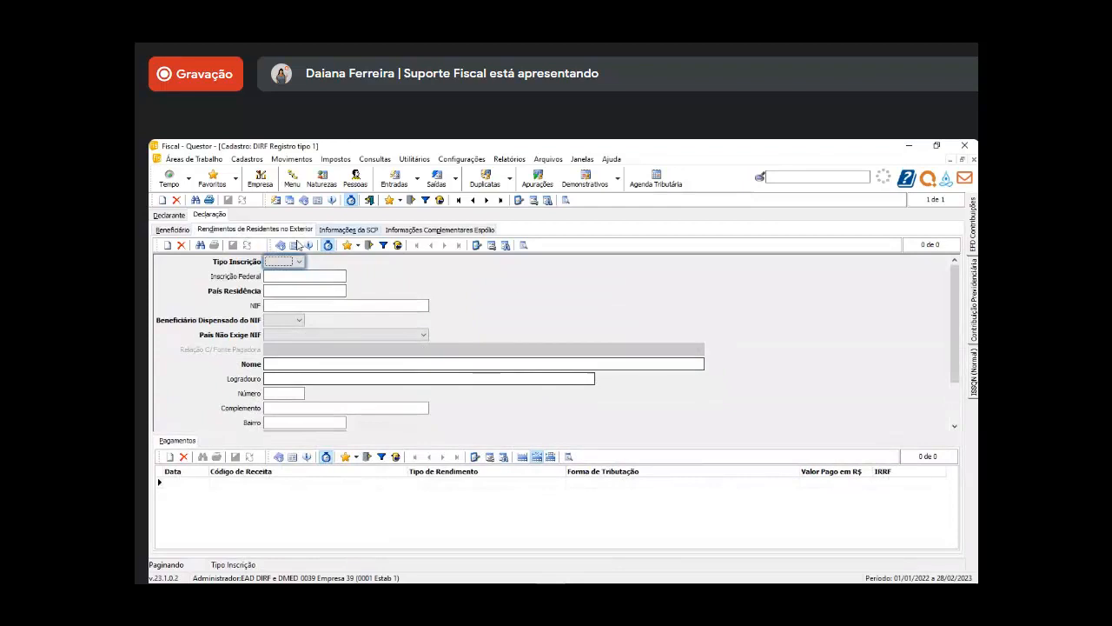
left_click(348, 227)
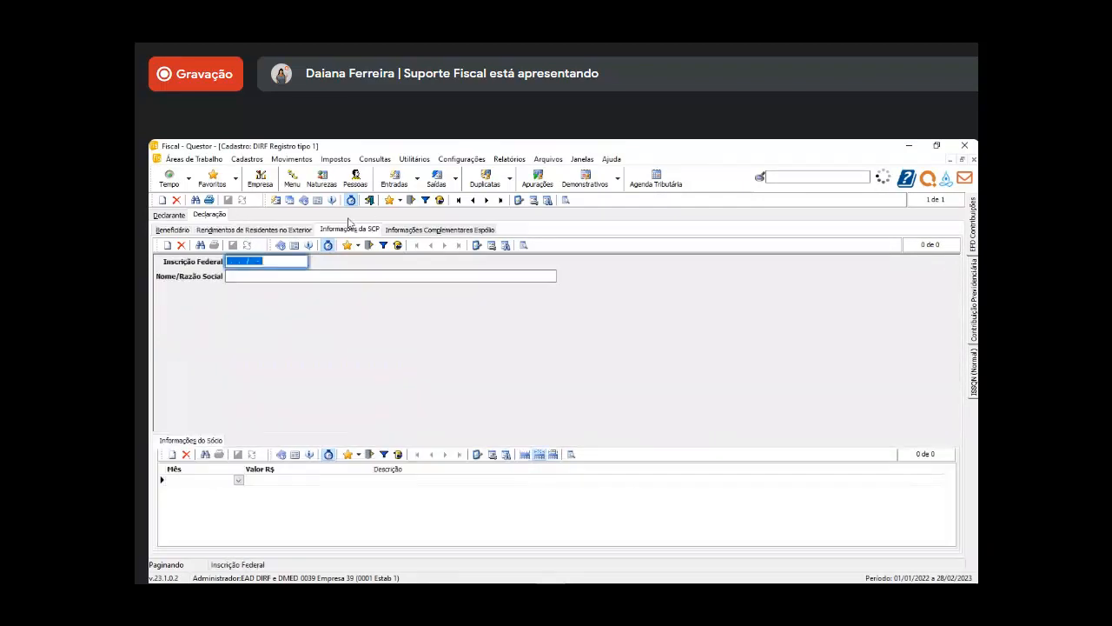
left_click(439, 231)
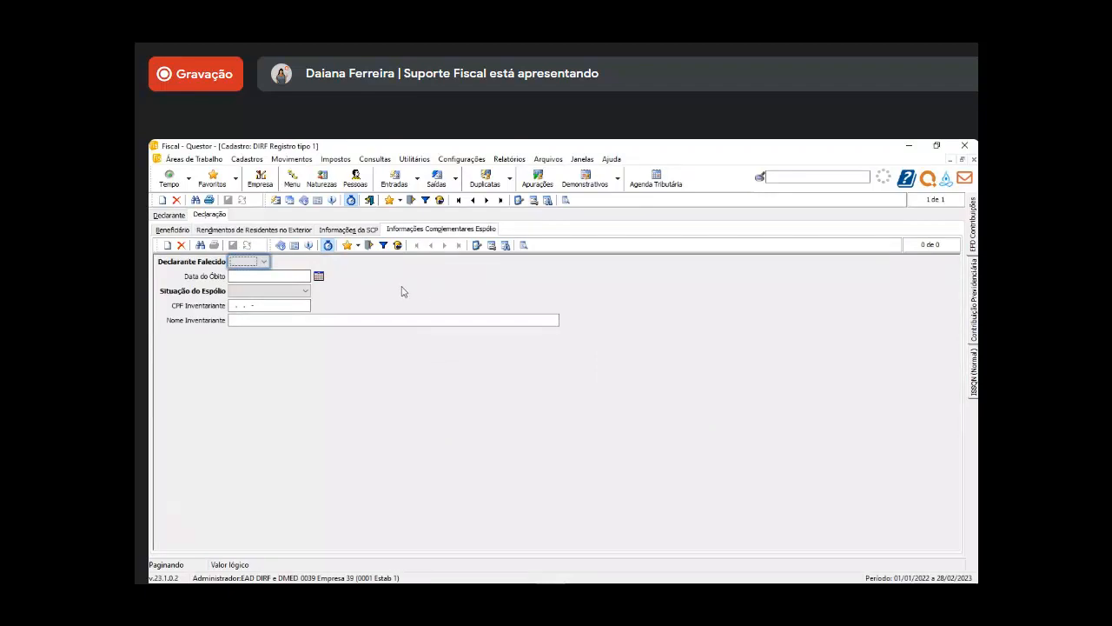
left_click(172, 230)
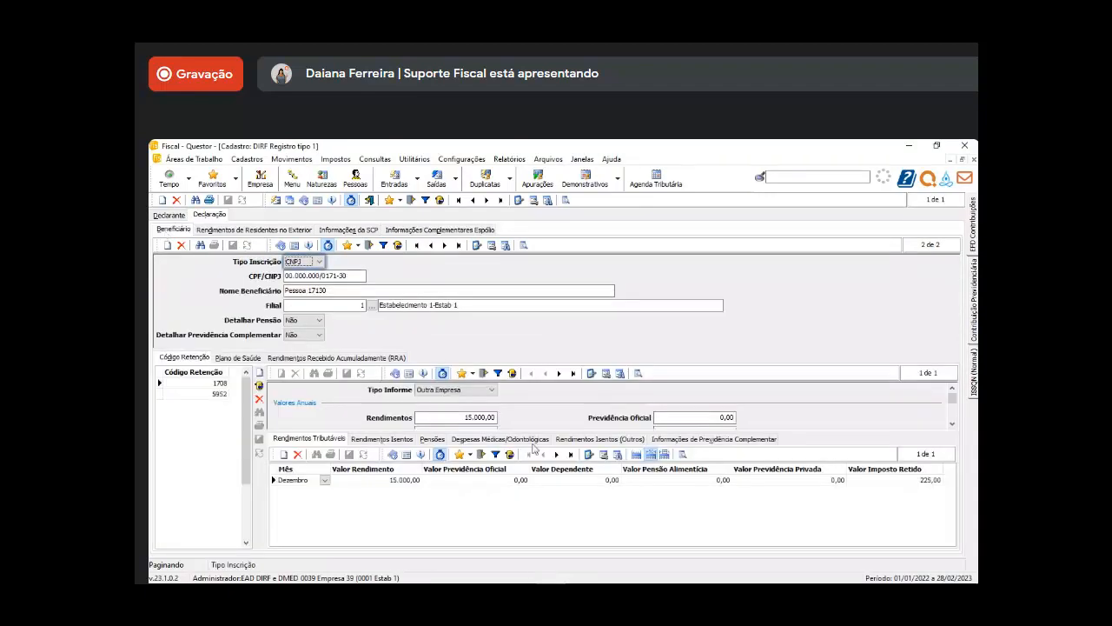
- Switch to the LibreOffice Impress training slides and read the DIRF Geração do Arquivo instructions and the generation example
left_click(556, 591)
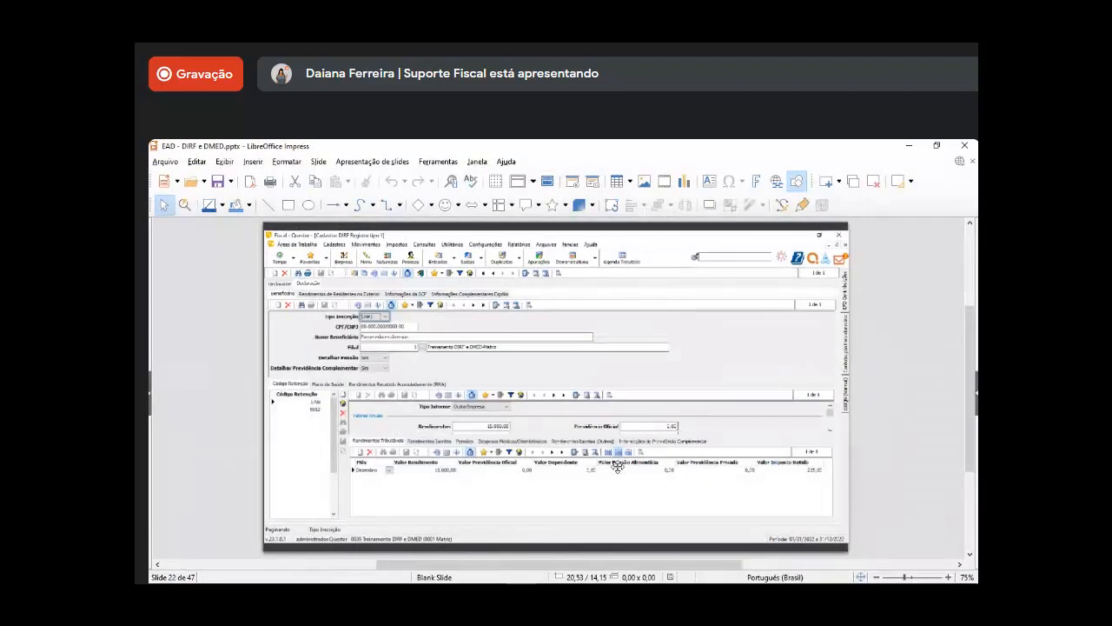
key("Page_Down")
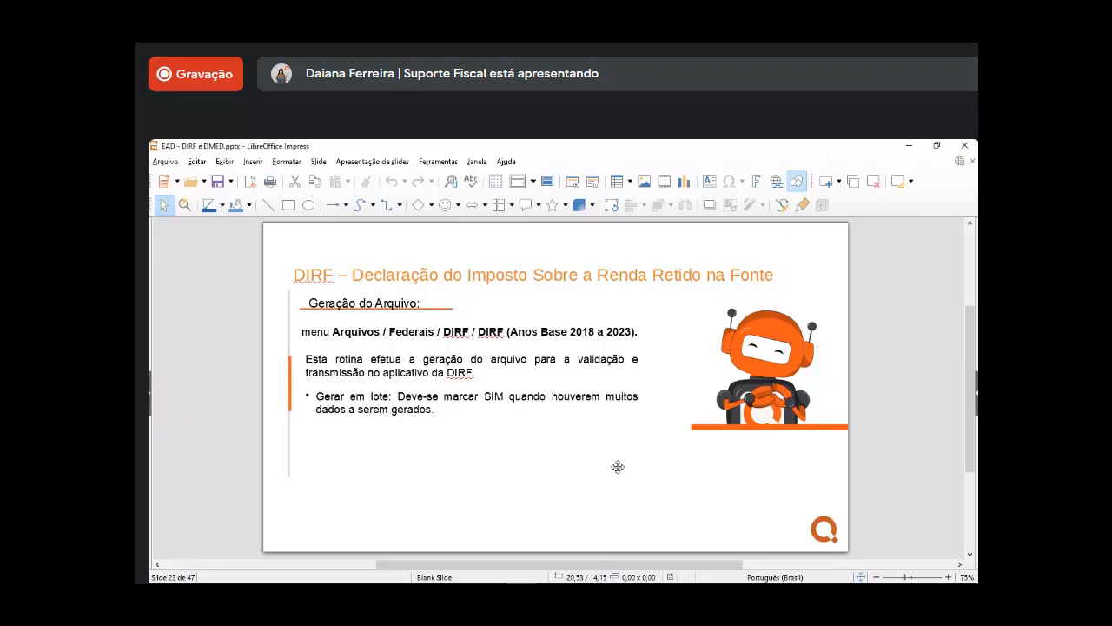
scroll(618, 467, "down", 1)
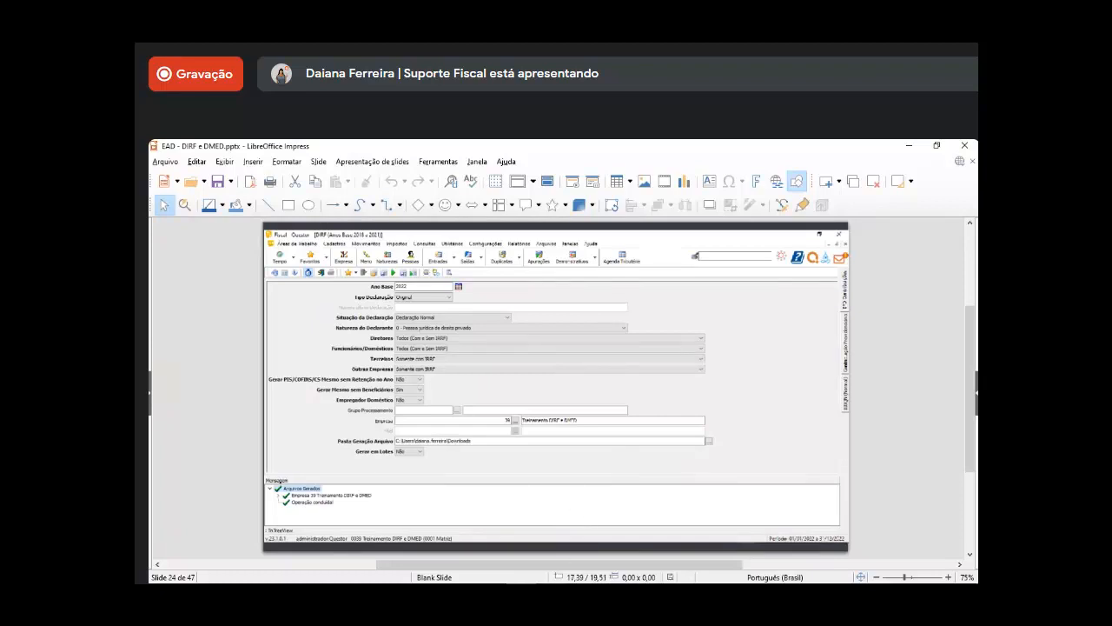
- Switch back to Questor Fiscal, close the DIRF Registro tipo 1 record and open the federal DIRF (Anos Base 2018 a 2023) file generation
mouse_move(551, 595)
left_click(551, 552)
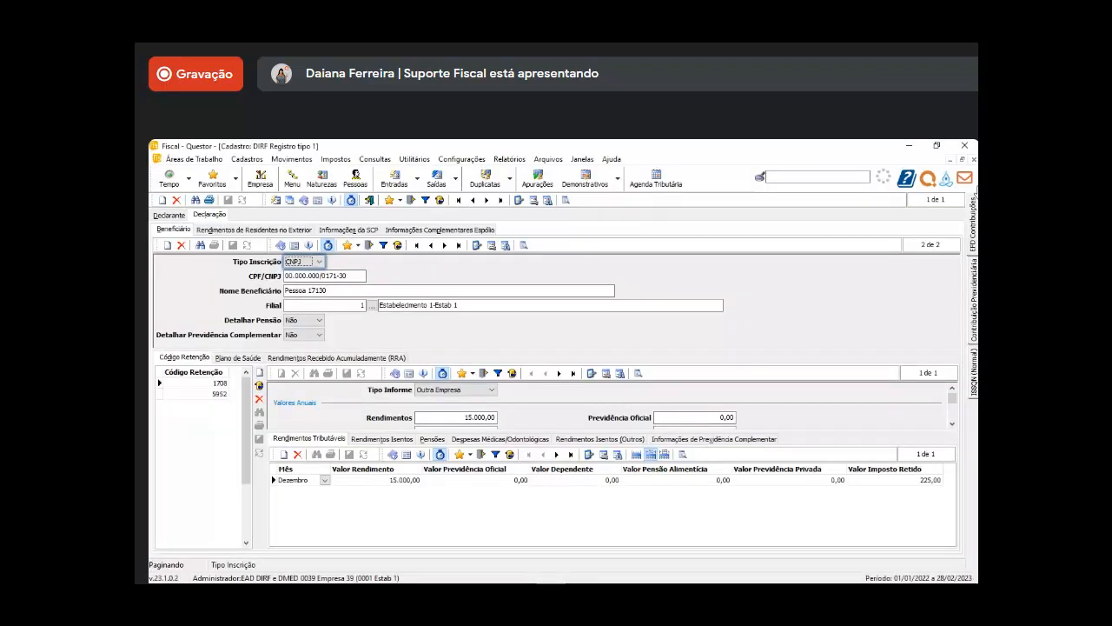
left_click(964, 145)
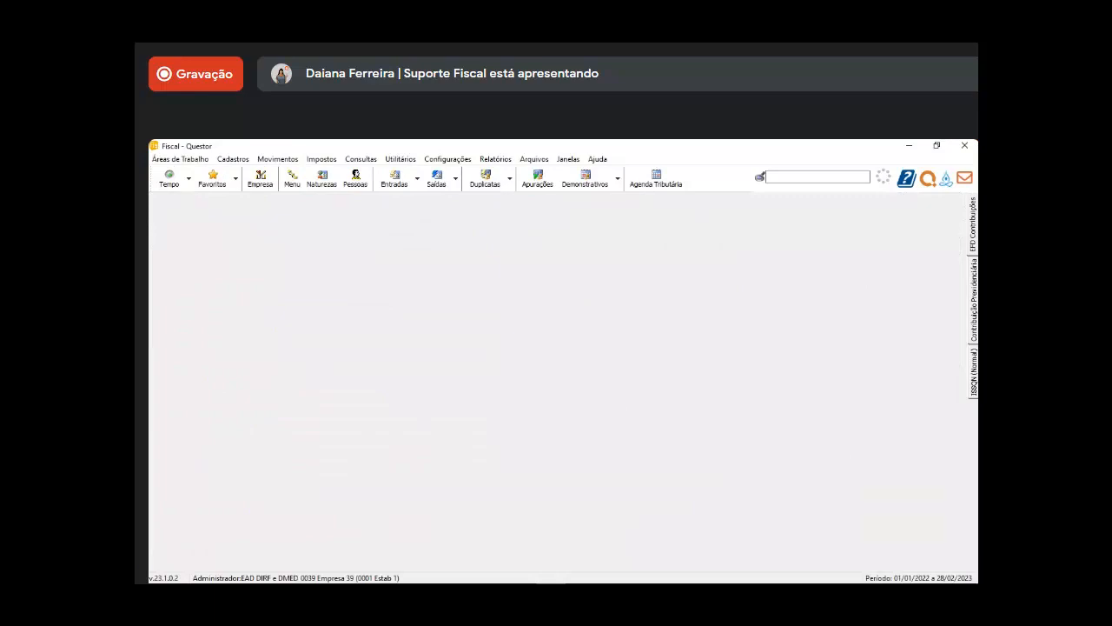
left_click(537, 160)
mouse_move(561, 174)
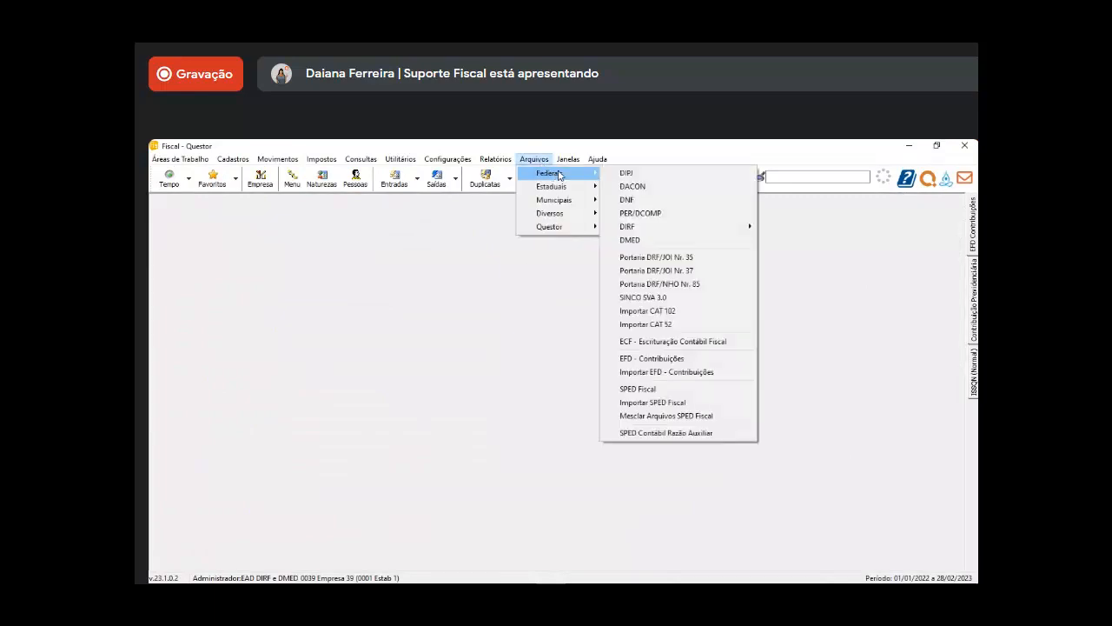
mouse_move(682, 229)
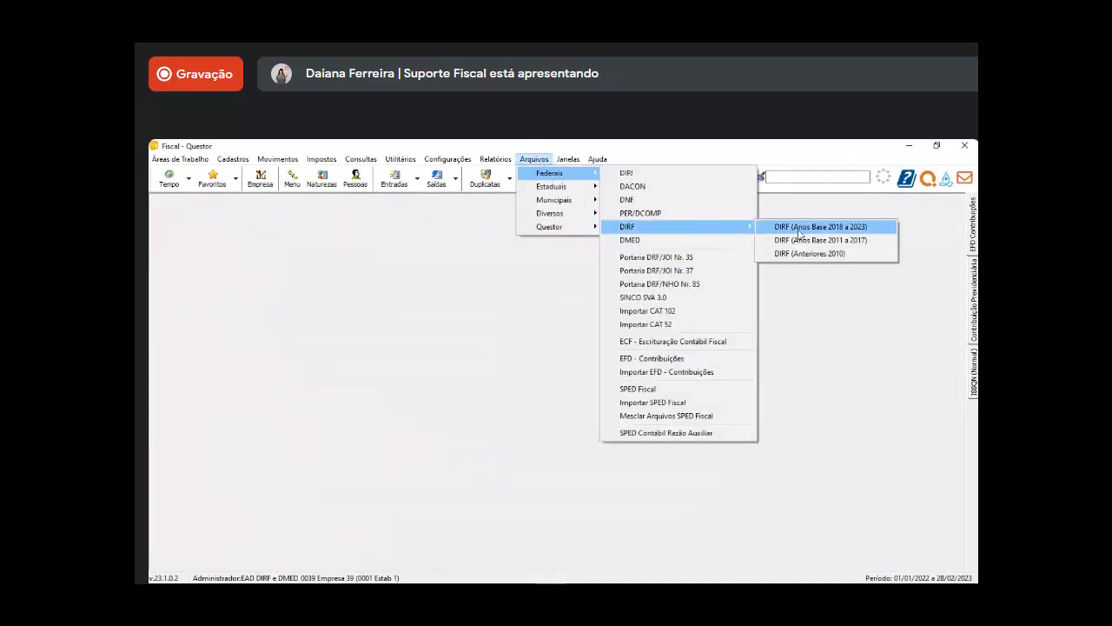
left_click(878, 233)
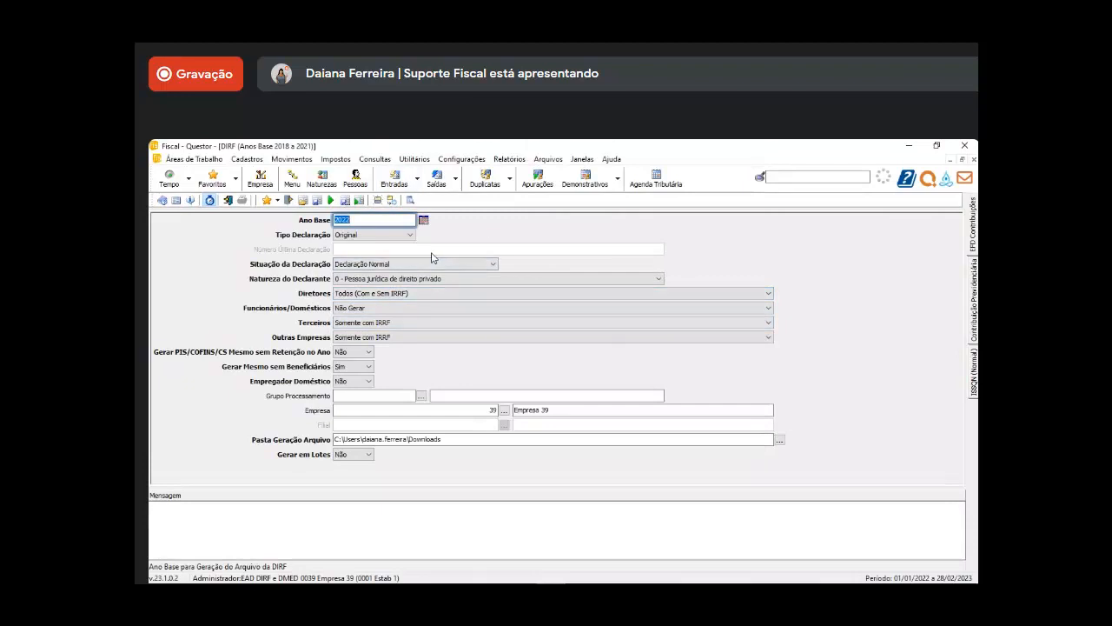
- Try Retificadora as the Tipo Declaração to view the Número Última Declaração field, and set the type back to Original
left_click(382, 235)
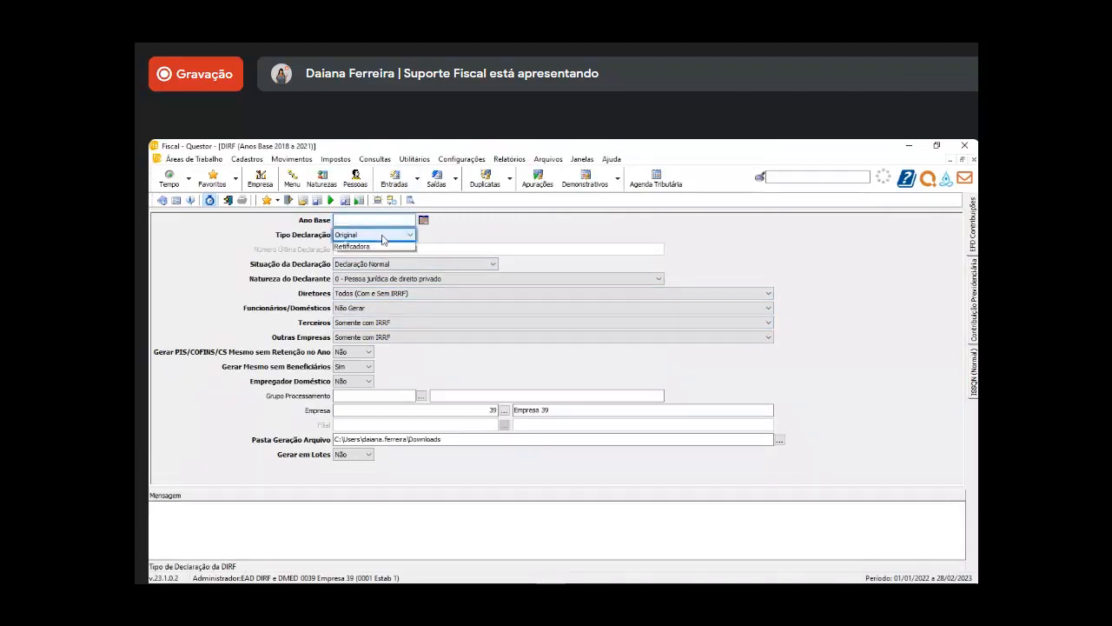
left_click(362, 254)
key("Tab")
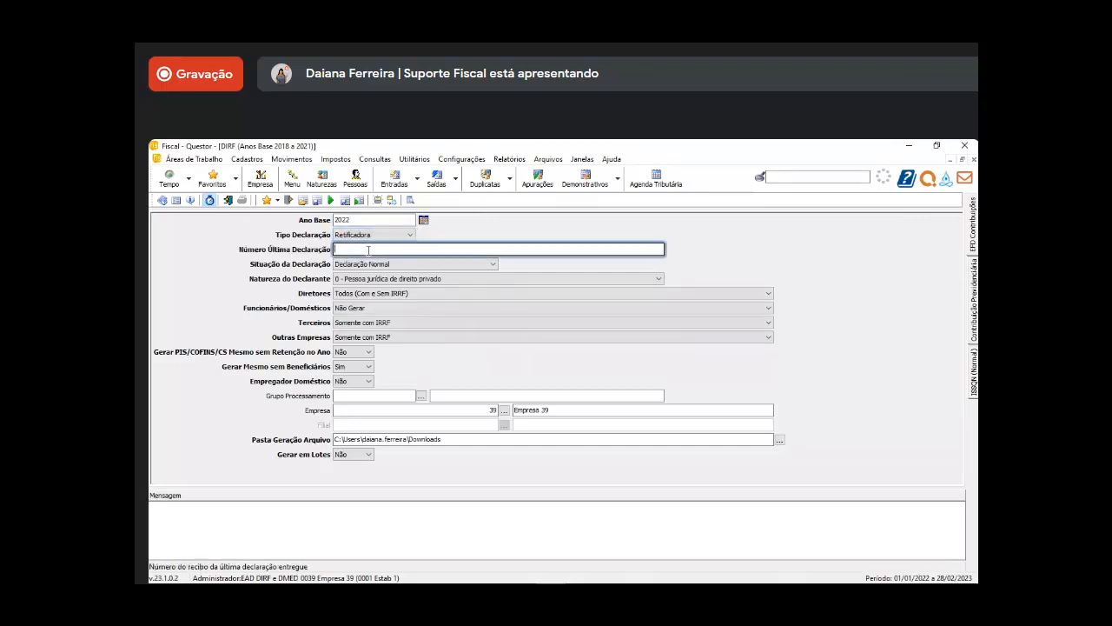
left_click(382, 236)
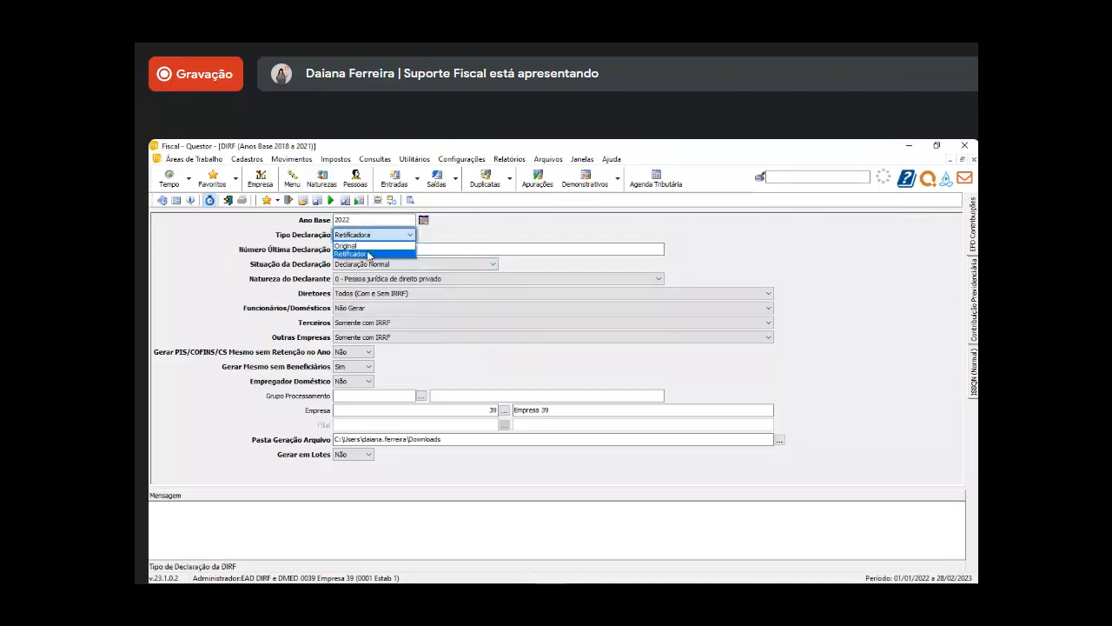
left_click(369, 247)
- Set Situação da Declaração to Declaração Normal and Natureza do Declarante to 0 - Pessoa jurídica de direito privado
left_click(379, 265)
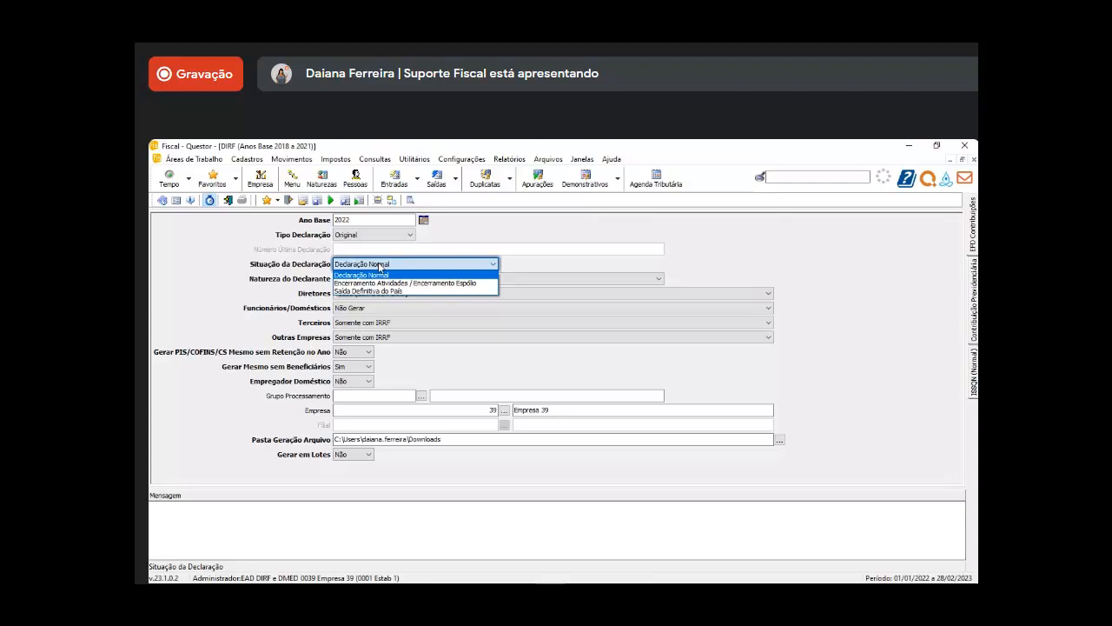
left_click(383, 266)
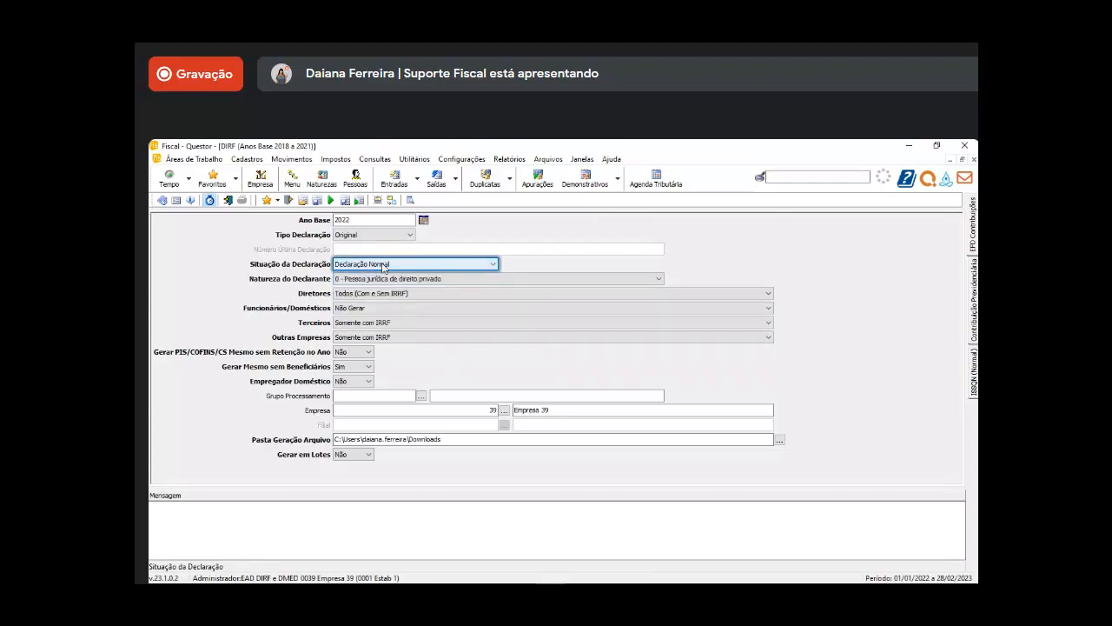
left_click(415, 279)
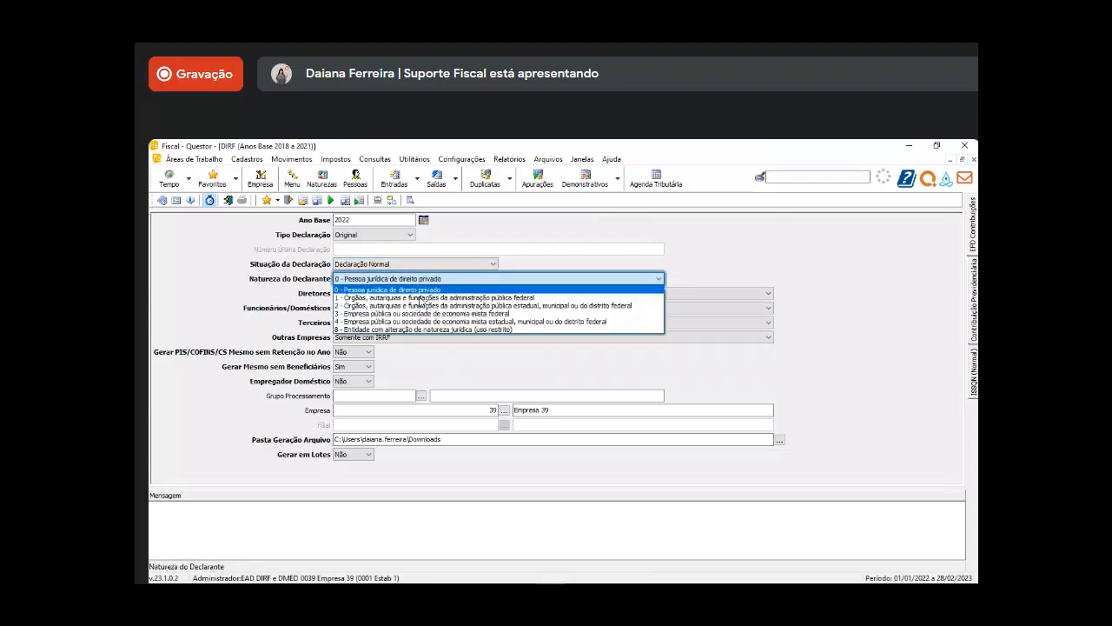
left_click(421, 288)
- Set Diretores to Todos (Com e Sem IRRF) and Funcionários/Domésticos to Não Gerar
left_click(421, 296)
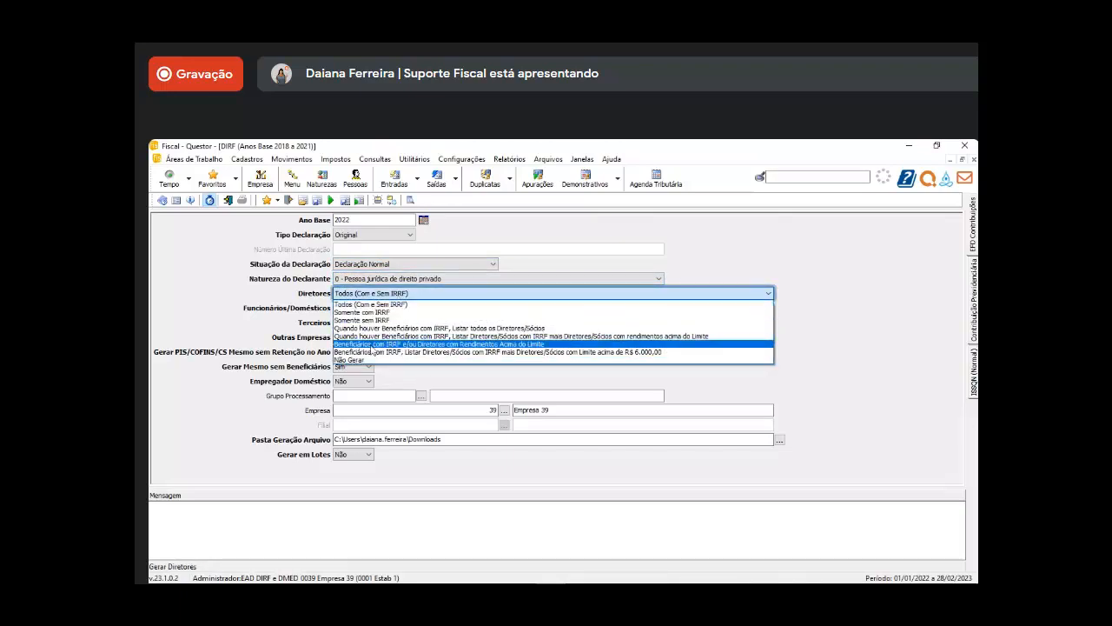
left_click(388, 306)
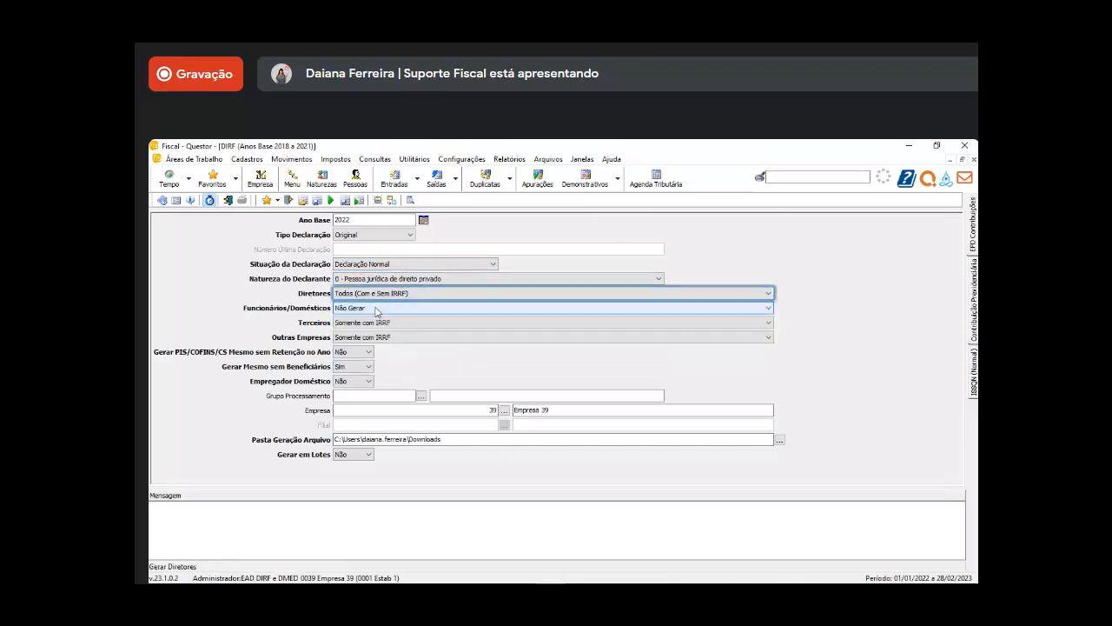
left_click(360, 309)
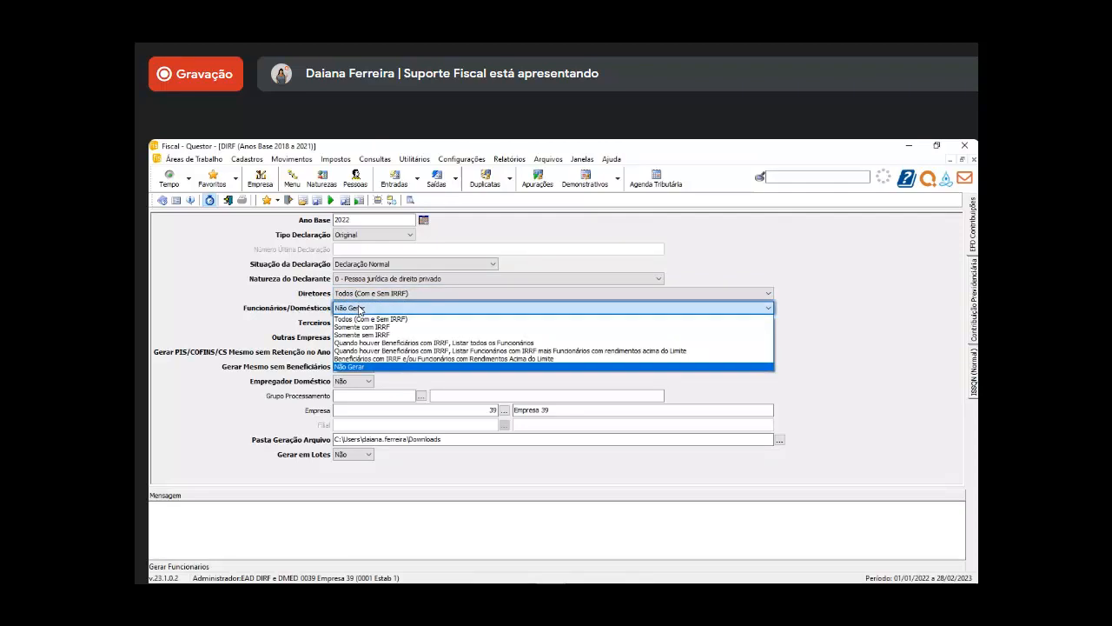
left_click(371, 367)
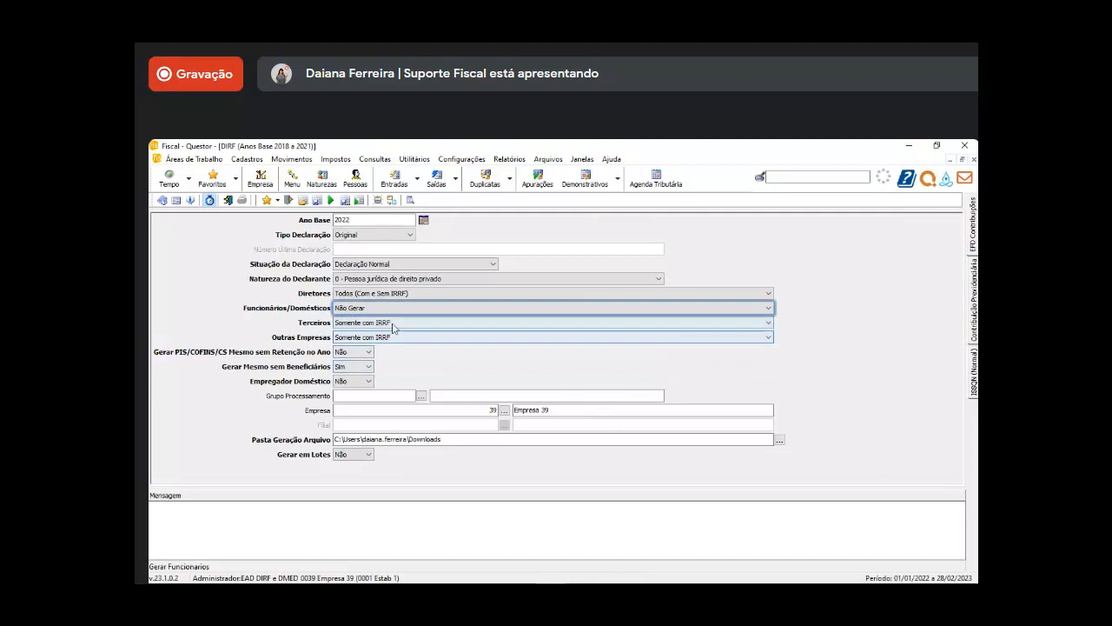
- Set both Terceiros and Outras Empresas to Somente com IRRF
left_click(391, 323)
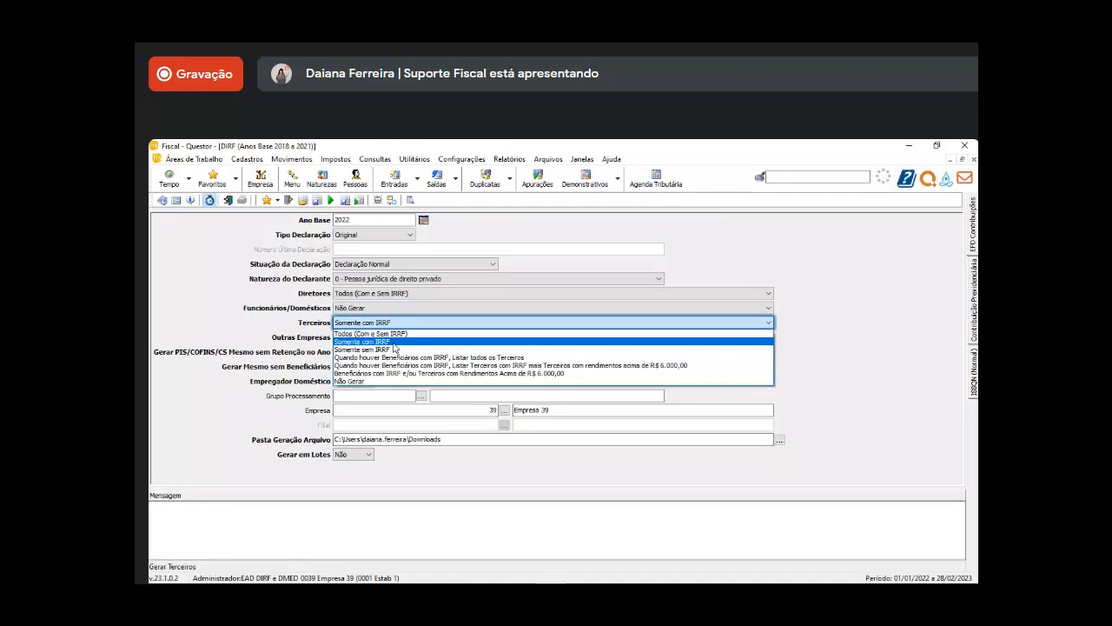
left_click(393, 343)
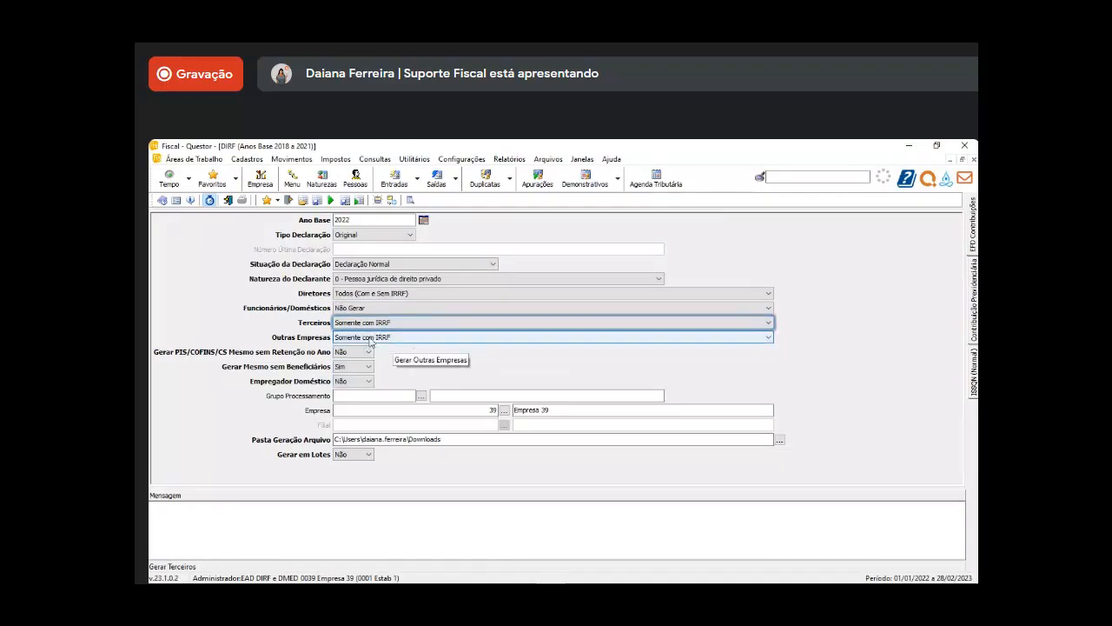
left_click(408, 339)
left_click(411, 340)
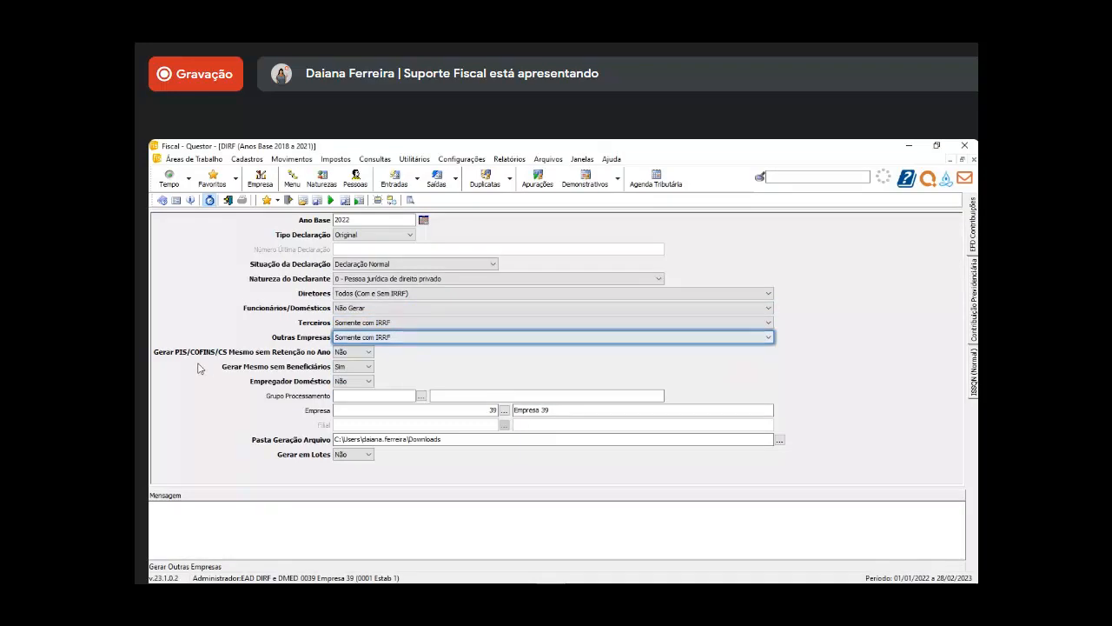
- Set Gerar PIS/COFINS/CS Mesmo sem Retenção no Ano to Não, Gerar Mesmo sem Beneficiários to Sim and Empregador Doméstico to Não
left_click(358, 353)
left_click(358, 356)
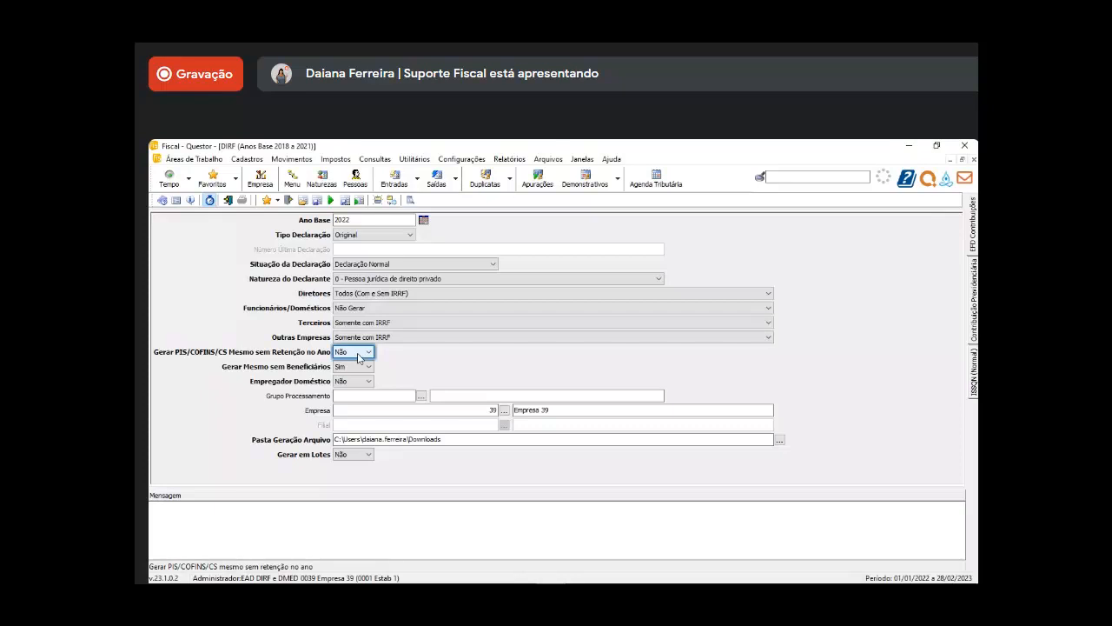
left_click(369, 367)
left_click(369, 367)
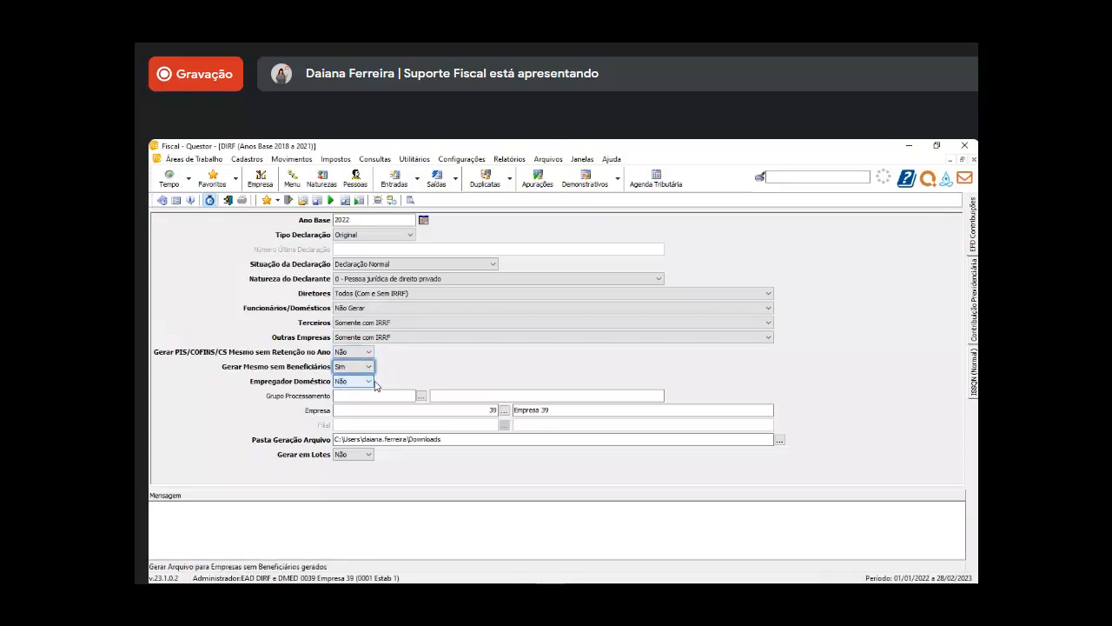
left_click(369, 382)
left_click(461, 379)
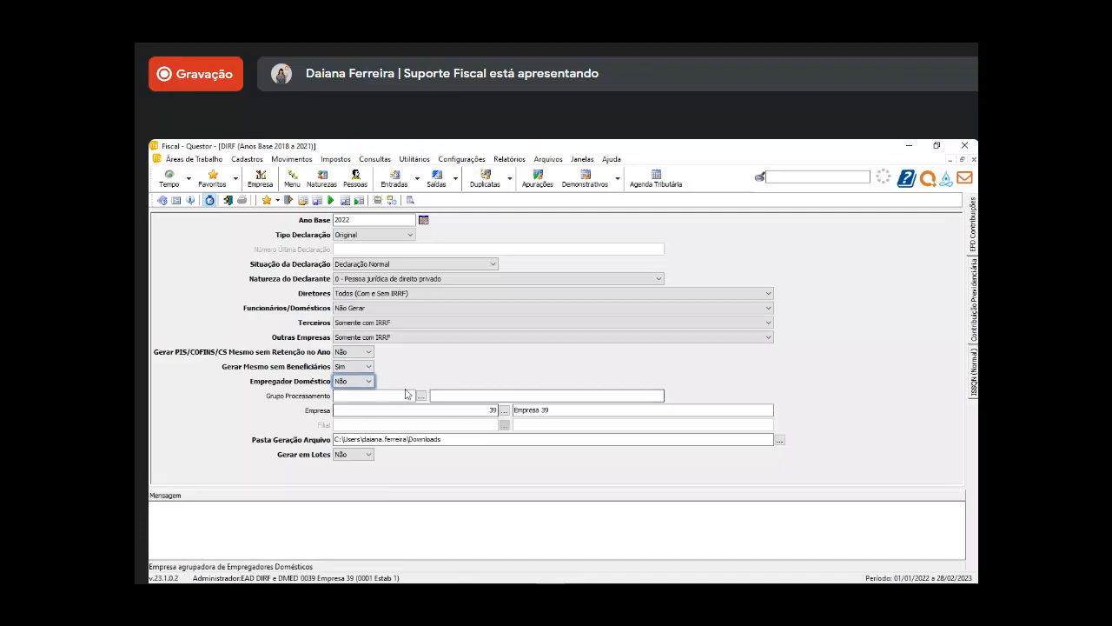
- Check the Grupo Processamento and Empresa fields for the DIRF generation, and keep Gerar em Lotes at Não
left_click(406, 395)
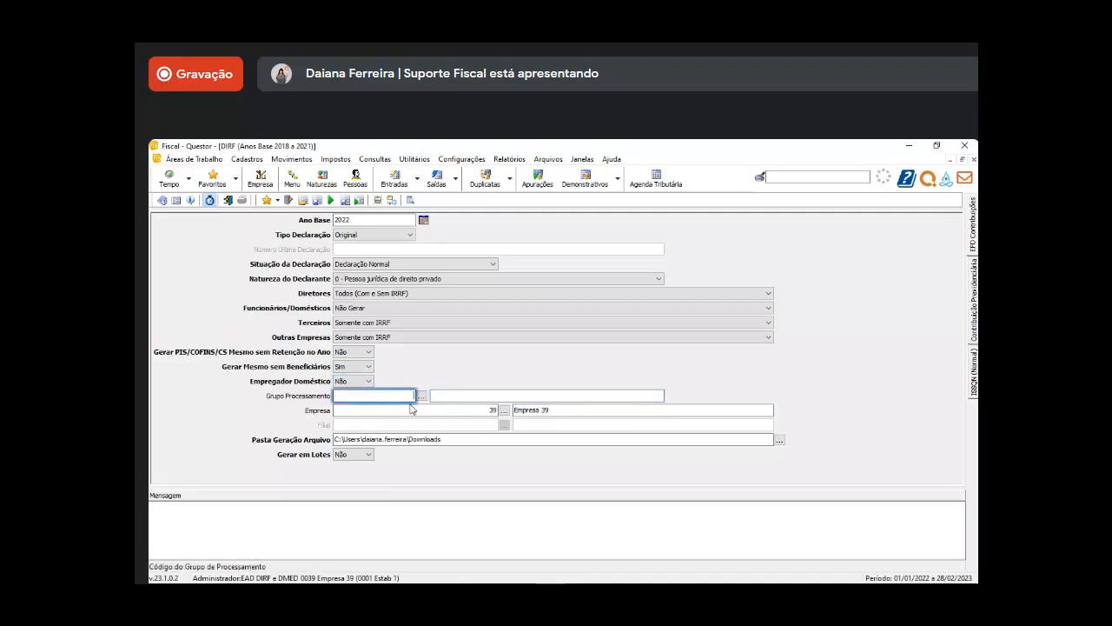
left_click(450, 410)
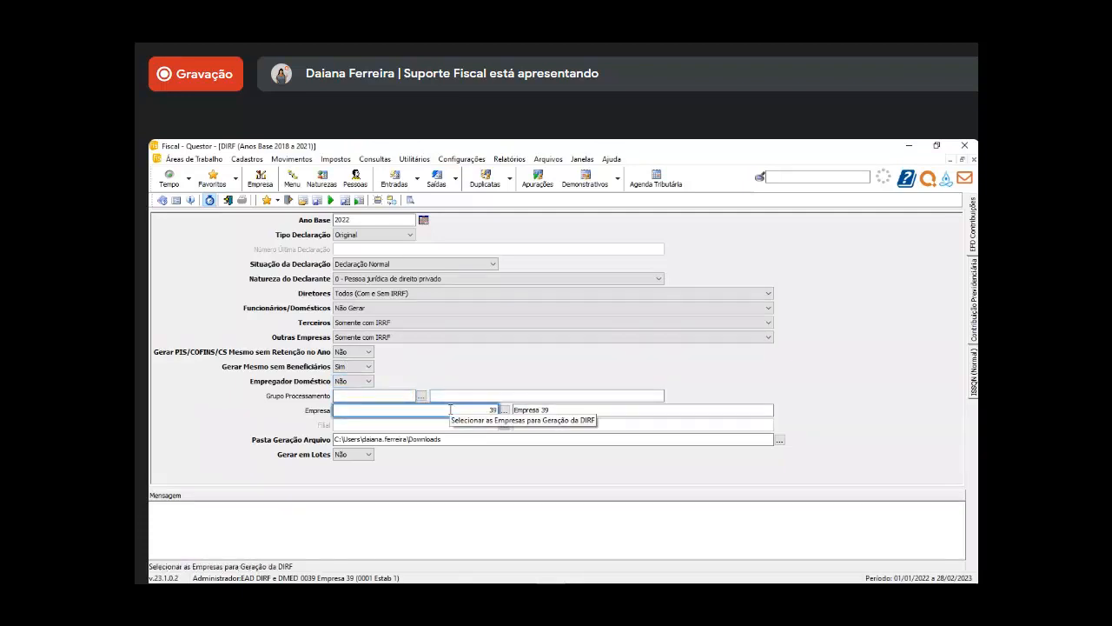
left_click(536, 410)
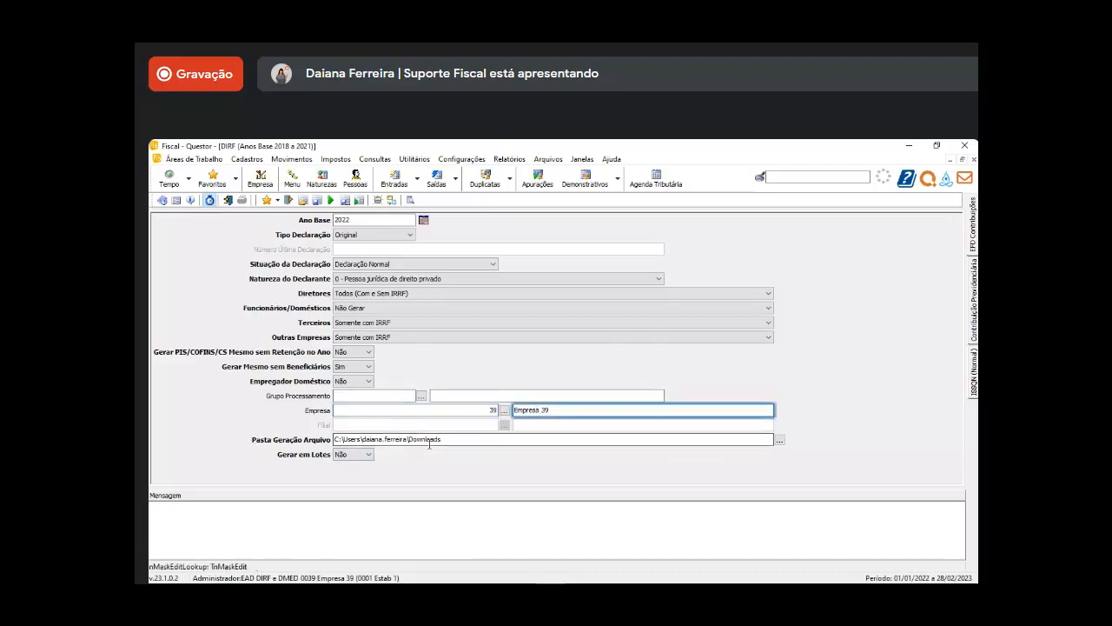
left_click(355, 454)
left_click(356, 456)
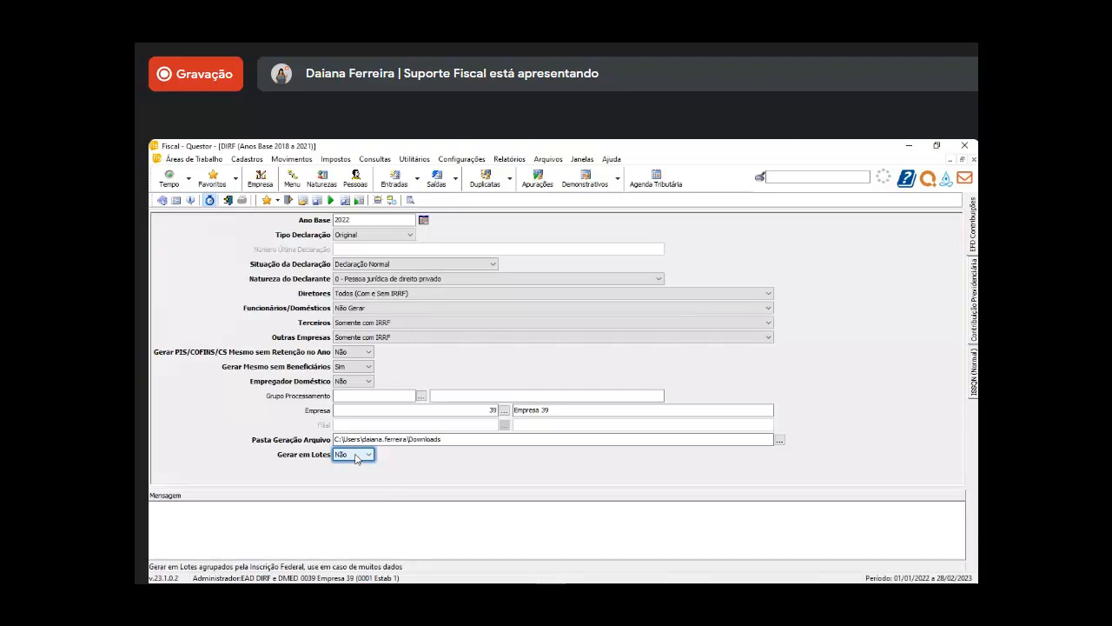
- Keep Gerar em Lotes at Não, generate the DIRF file and expand the Empresa 39 result to show the generated file
left_click(355, 457)
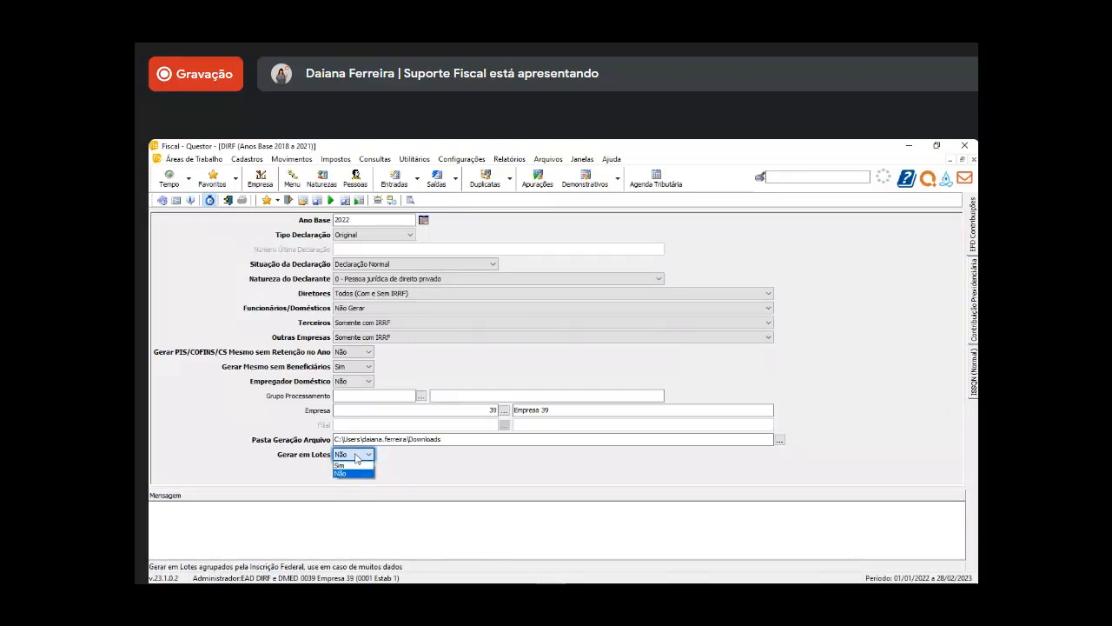
left_click(356, 472)
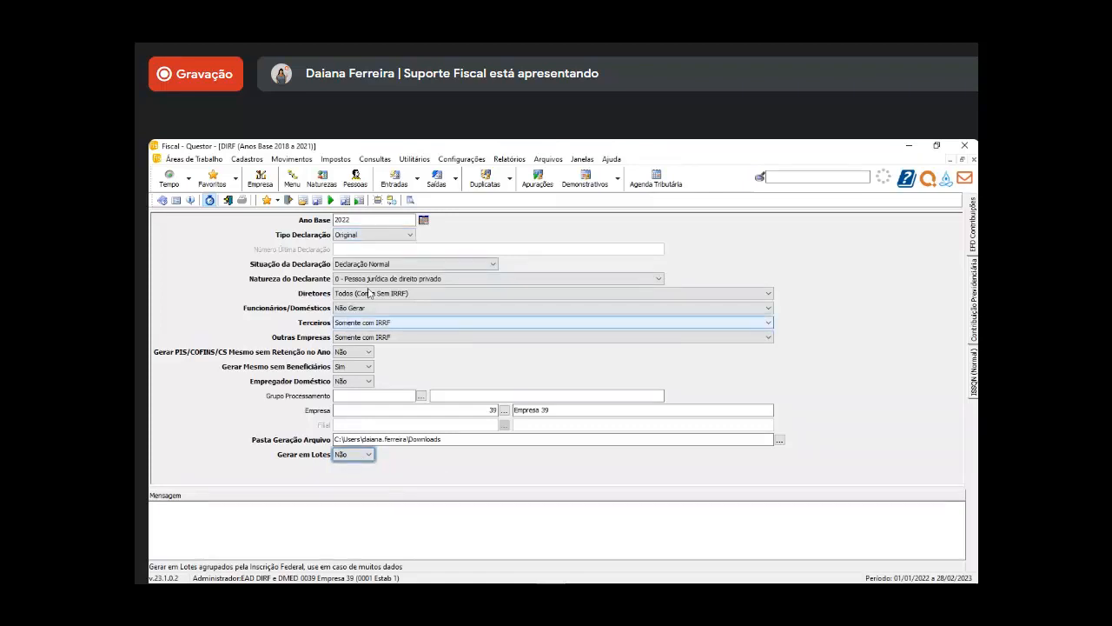
left_click(331, 201)
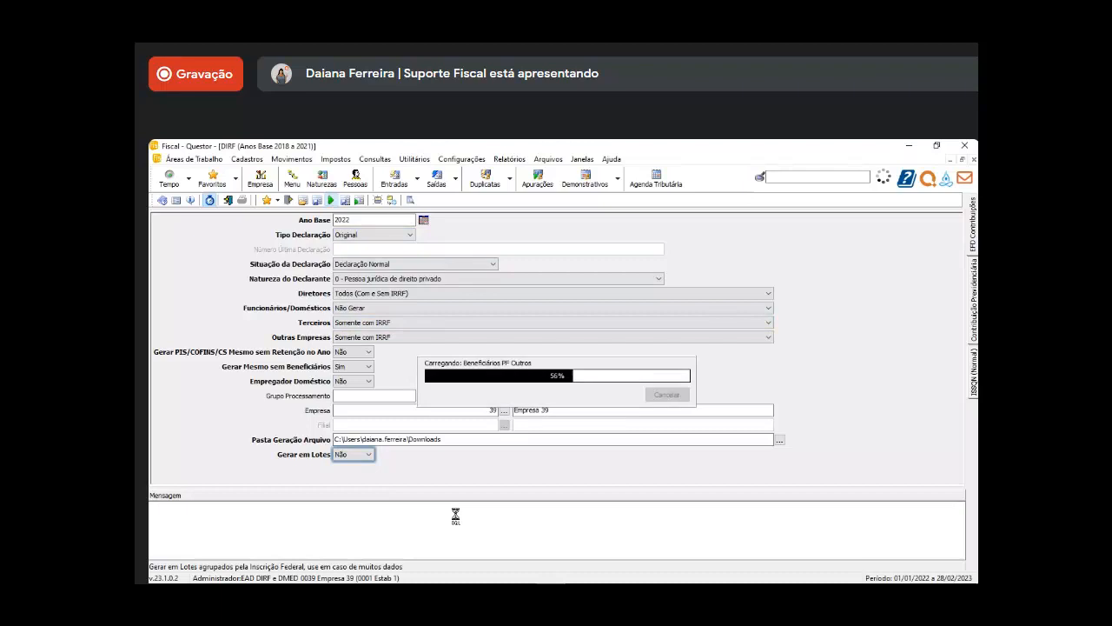
left_click(155, 507)
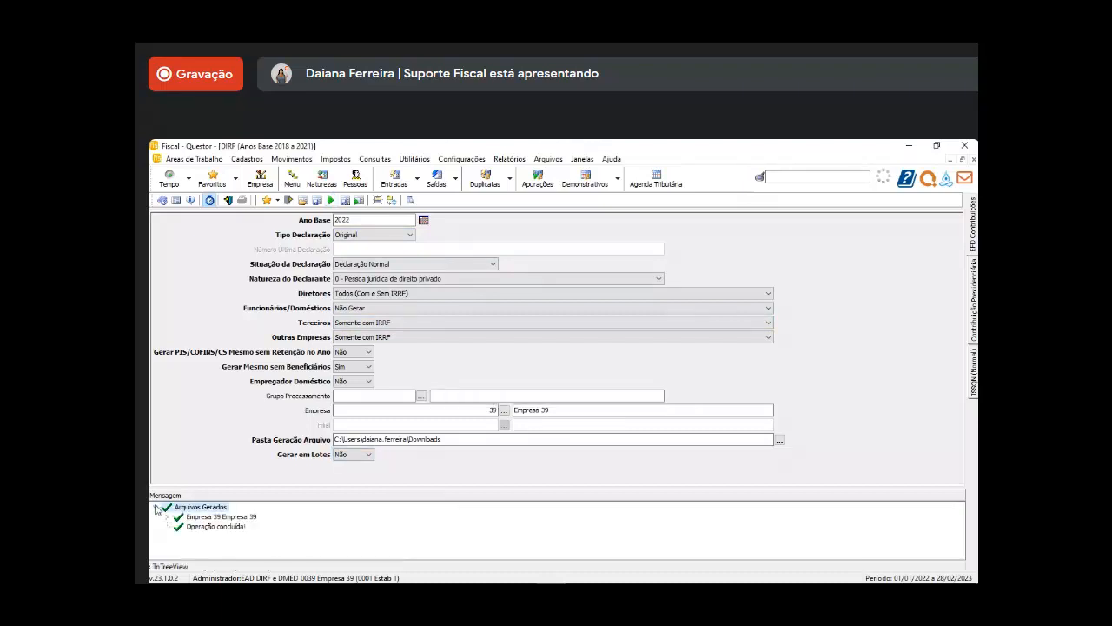
left_click(167, 517)
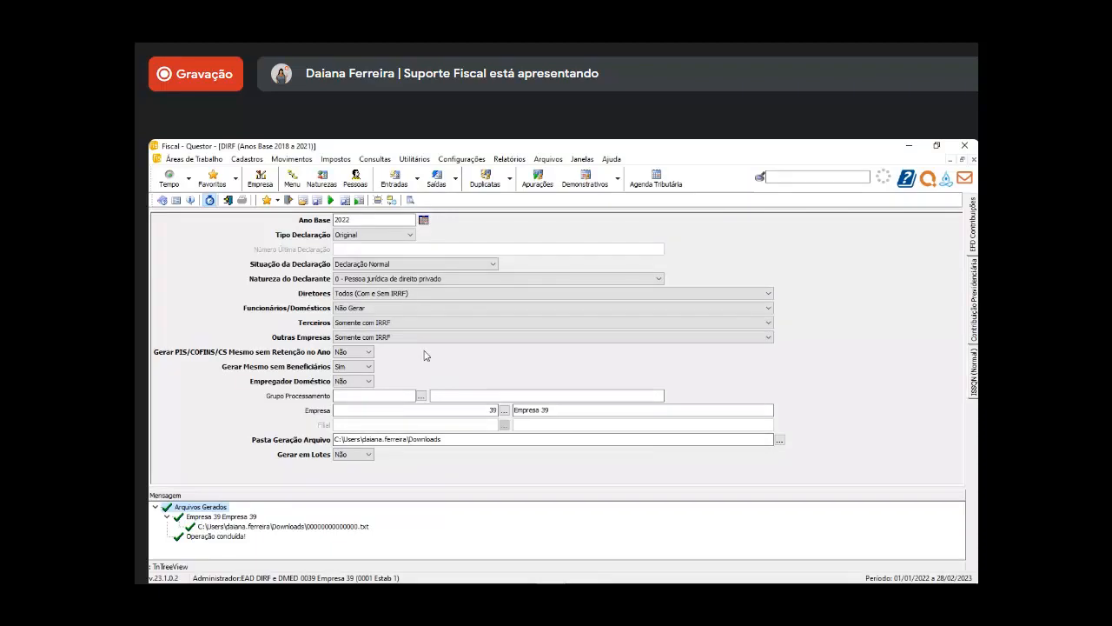
- Delete the 2022 record from the Rendimento Anual register and close the register
left_click(335, 159)
mouse_move(398, 216)
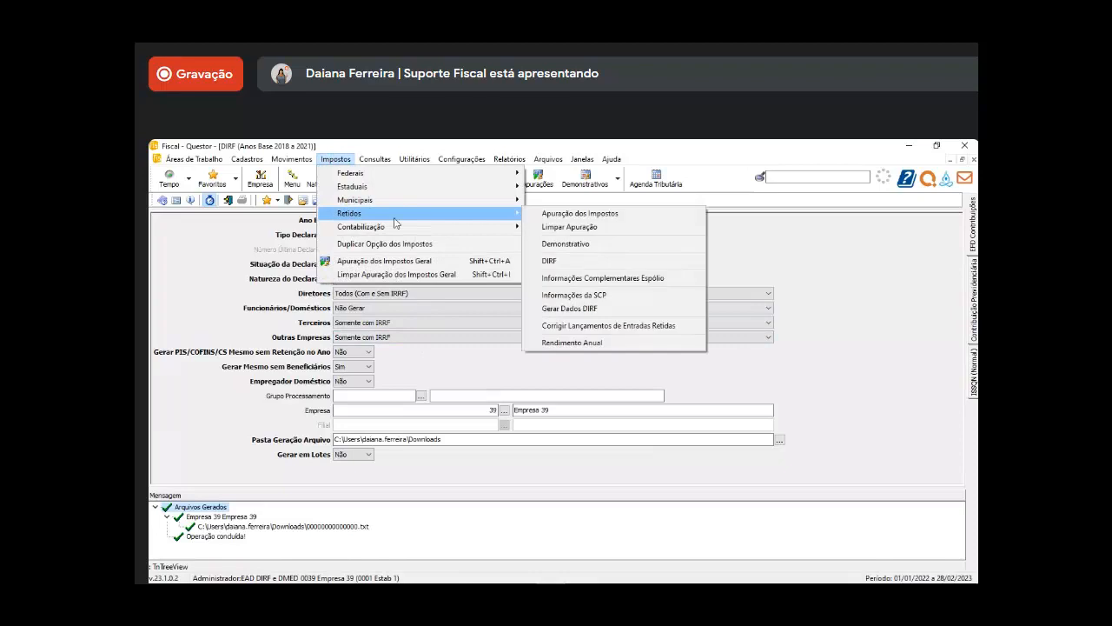
left_click(637, 344)
left_click(473, 201)
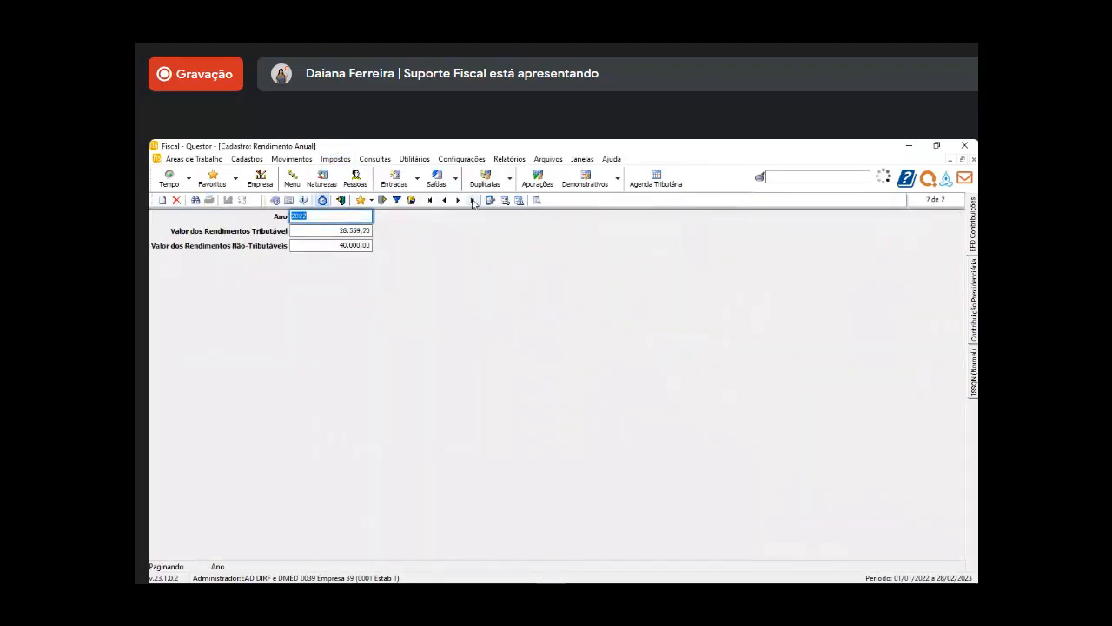
left_click(363, 246)
left_click(176, 200)
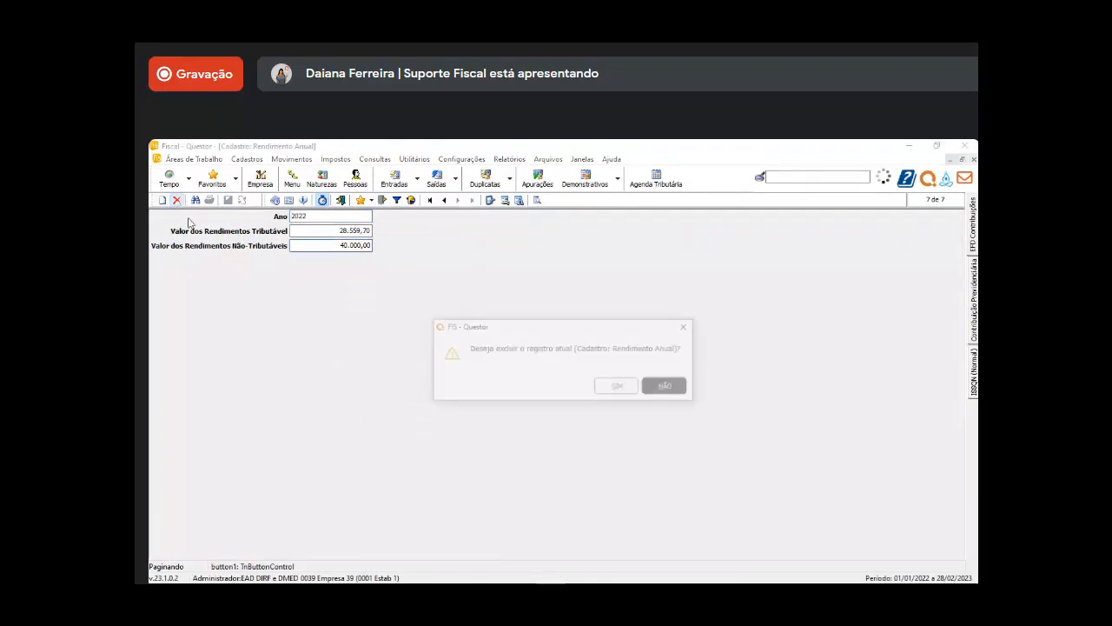
left_click(617, 387)
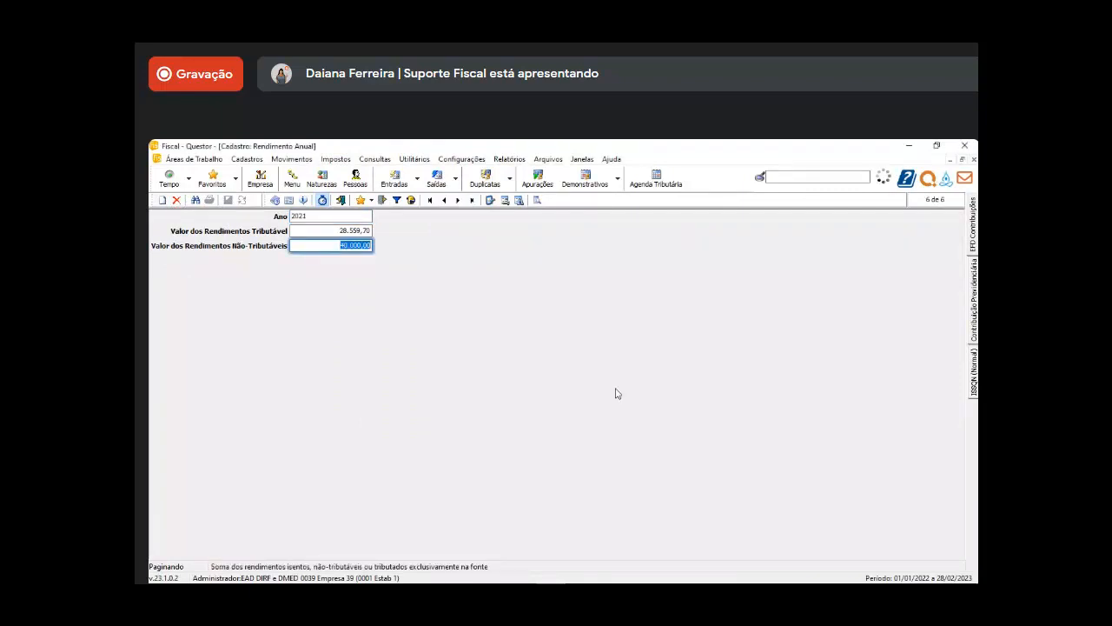
left_click(341, 200)
- Try to generate the DIRF file again for Ano Base 2022
left_click(382, 223)
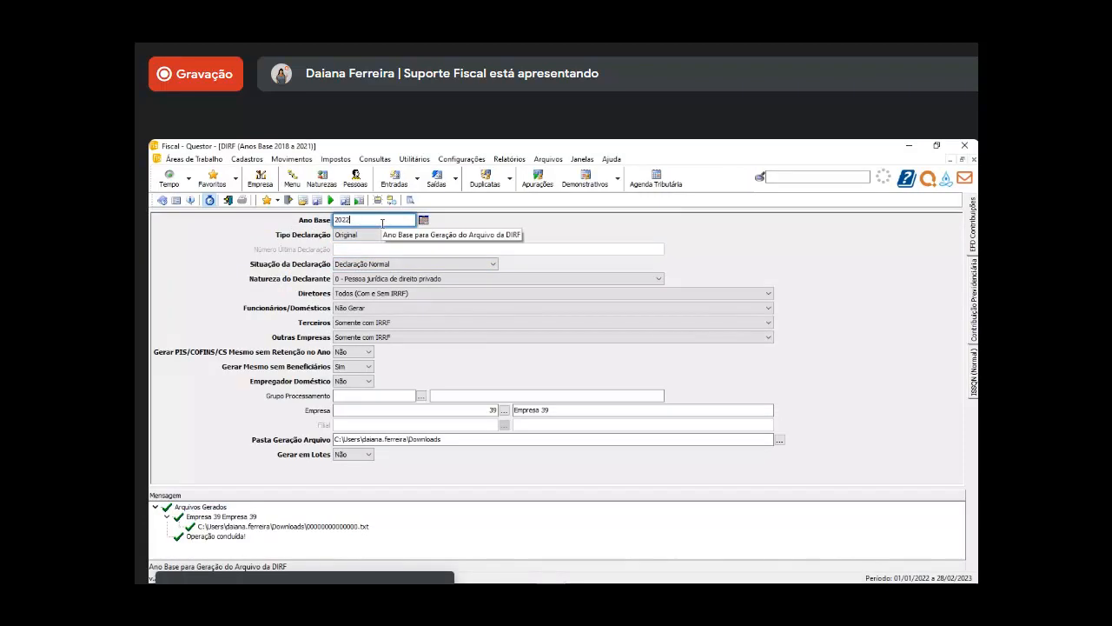
left_click(331, 200)
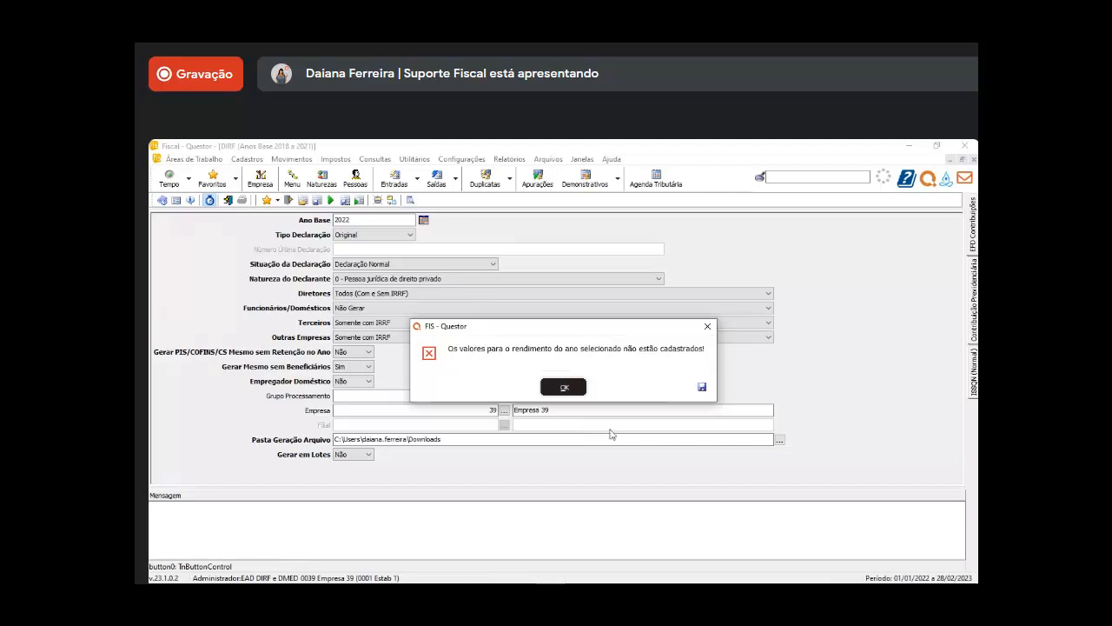
left_click(580, 393)
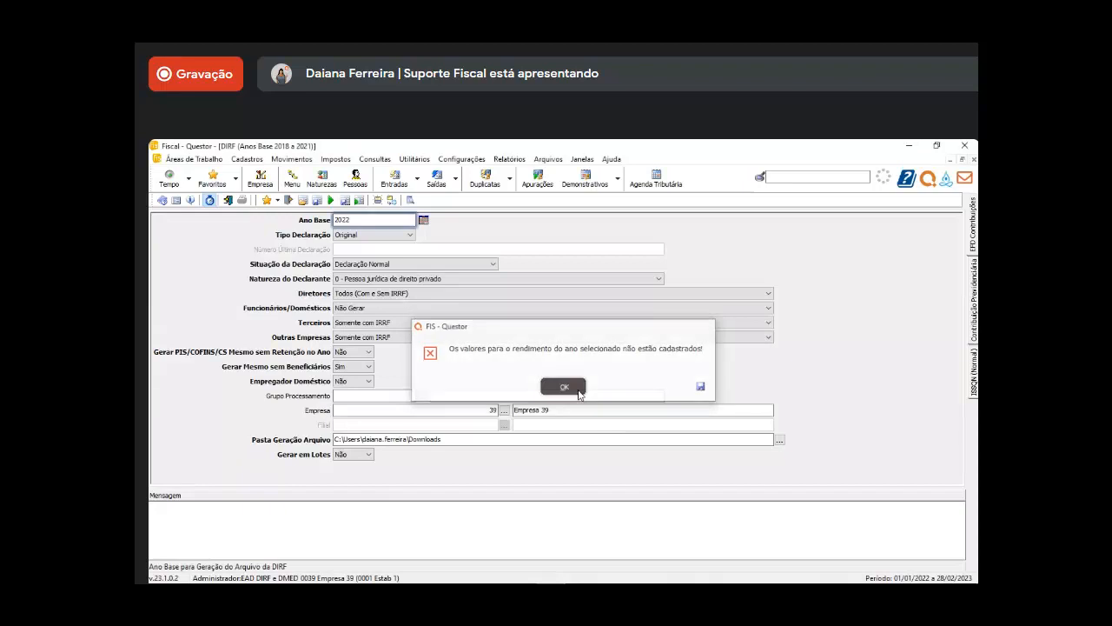
- Switch to the Google Meet call, turn the microphone off and return to the training slides in LibreOffice Impress
left_click(526, 591)
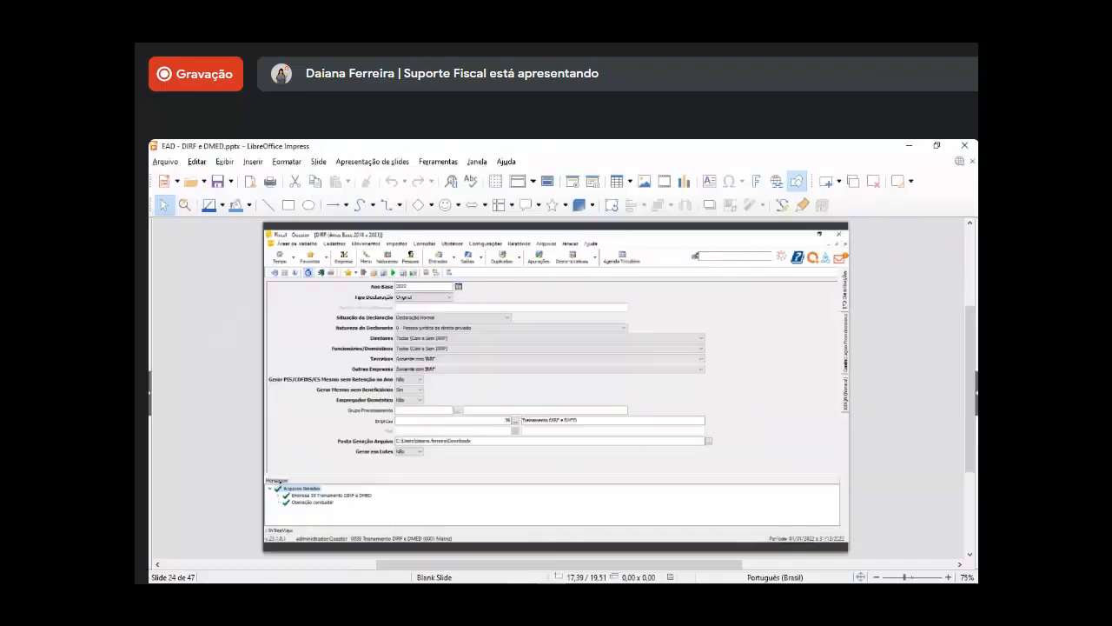
left_click(527, 591)
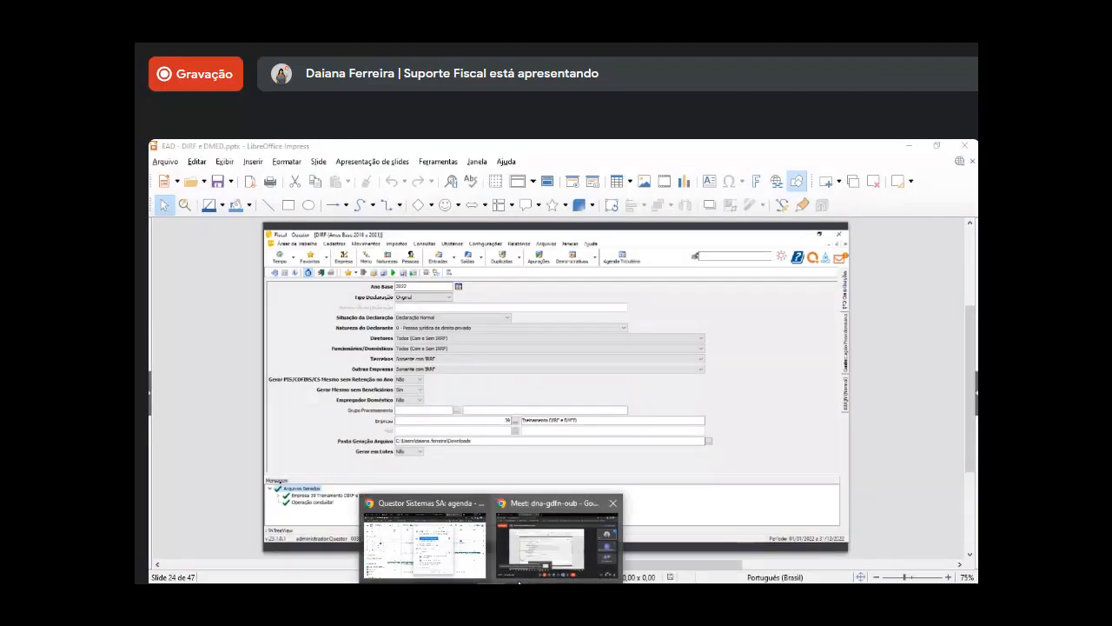
left_click(532, 560)
left_click(446, 559)
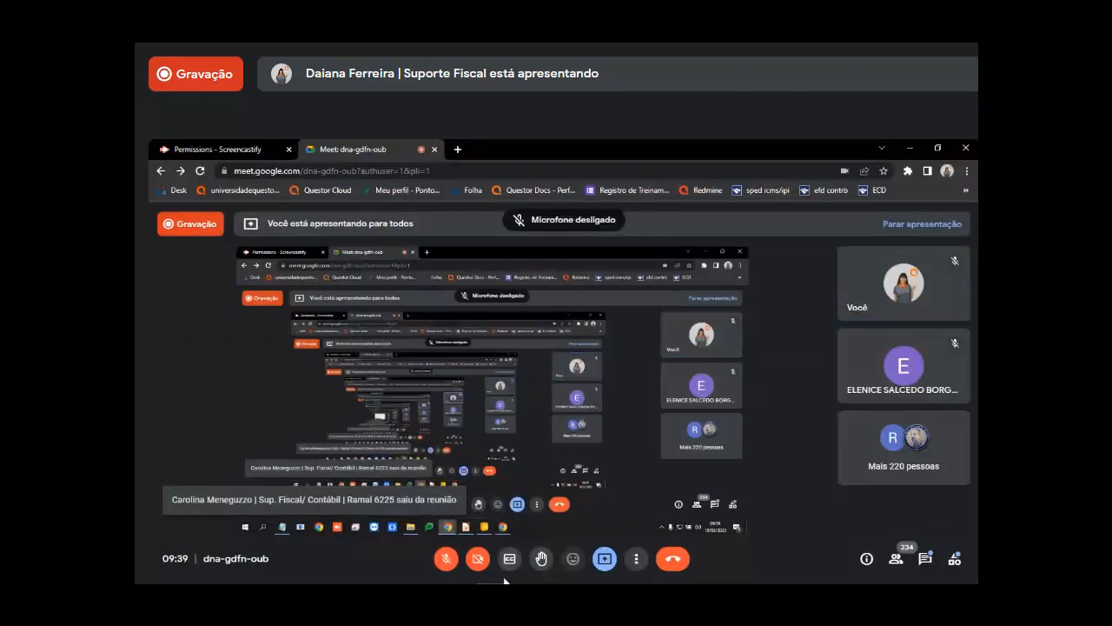
left_click(520, 592)
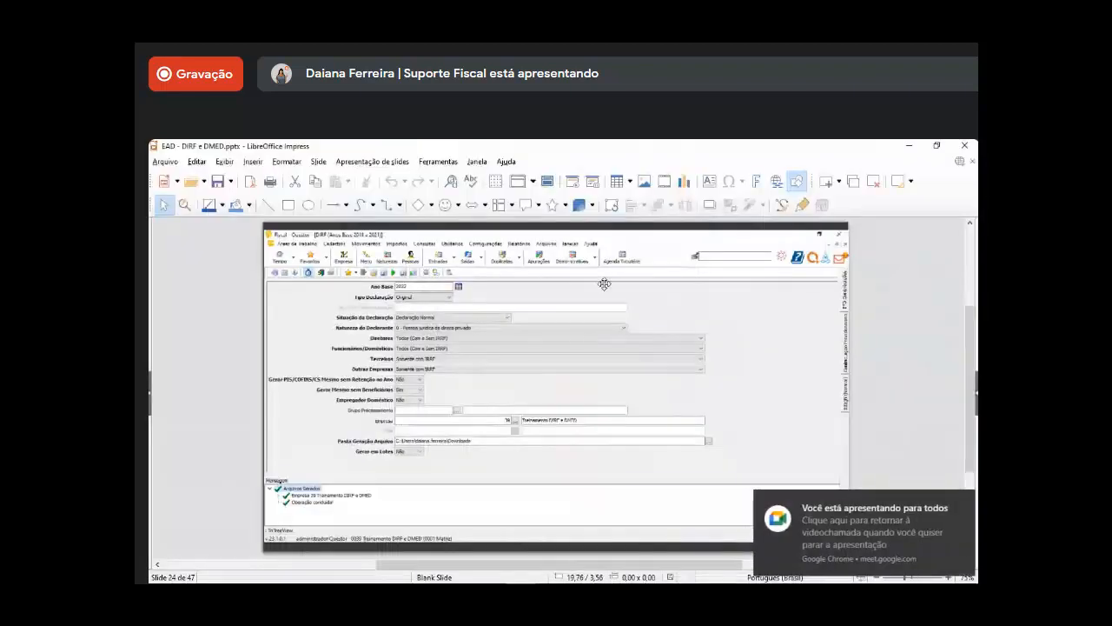
- Go to slide 25, which shows the DIRF import report, and leave the slide list hidden
left_click(624, 334)
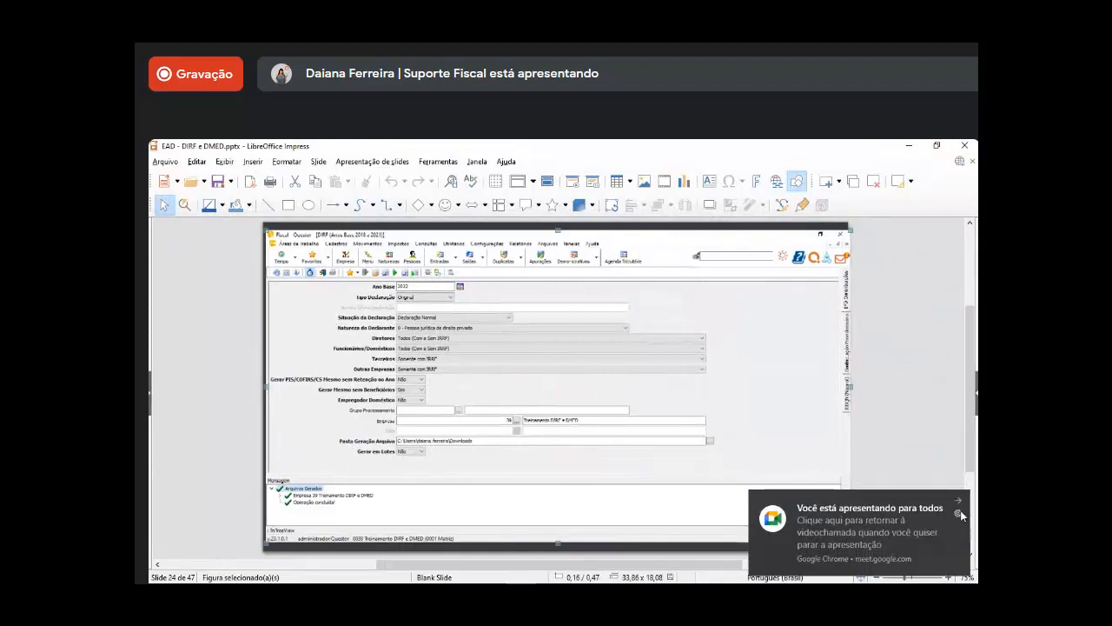
key("Escape")
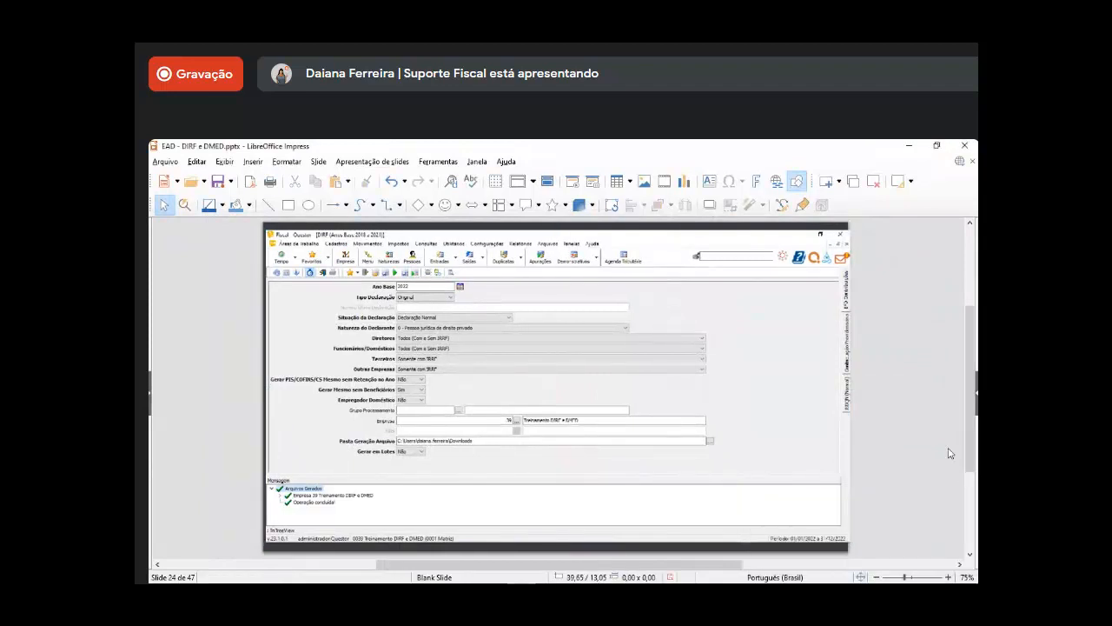
scroll(949, 452, "right", 1)
scroll(950, 453, "right", 1)
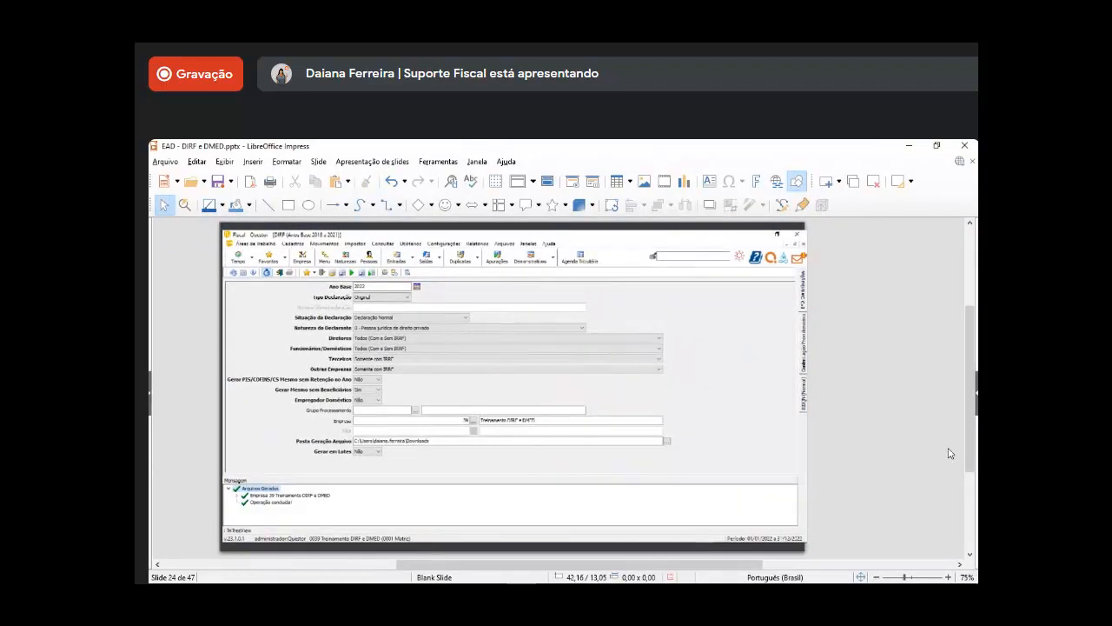
scroll(950, 452, "left", 1)
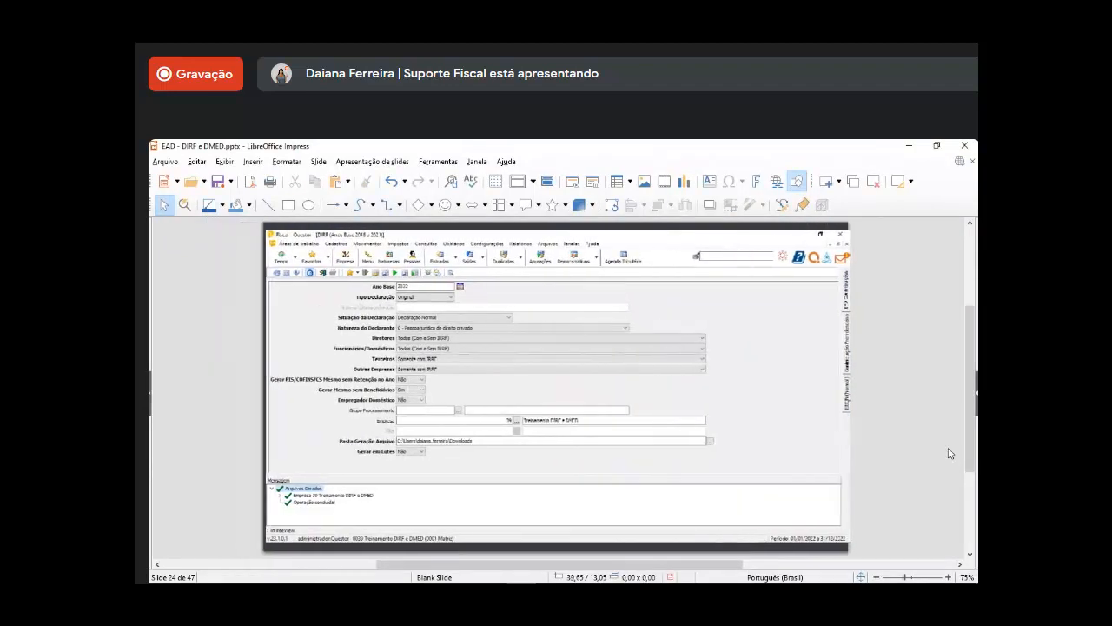
left_click(150, 397)
scroll(193, 521, "down", 1)
left_click(194, 527)
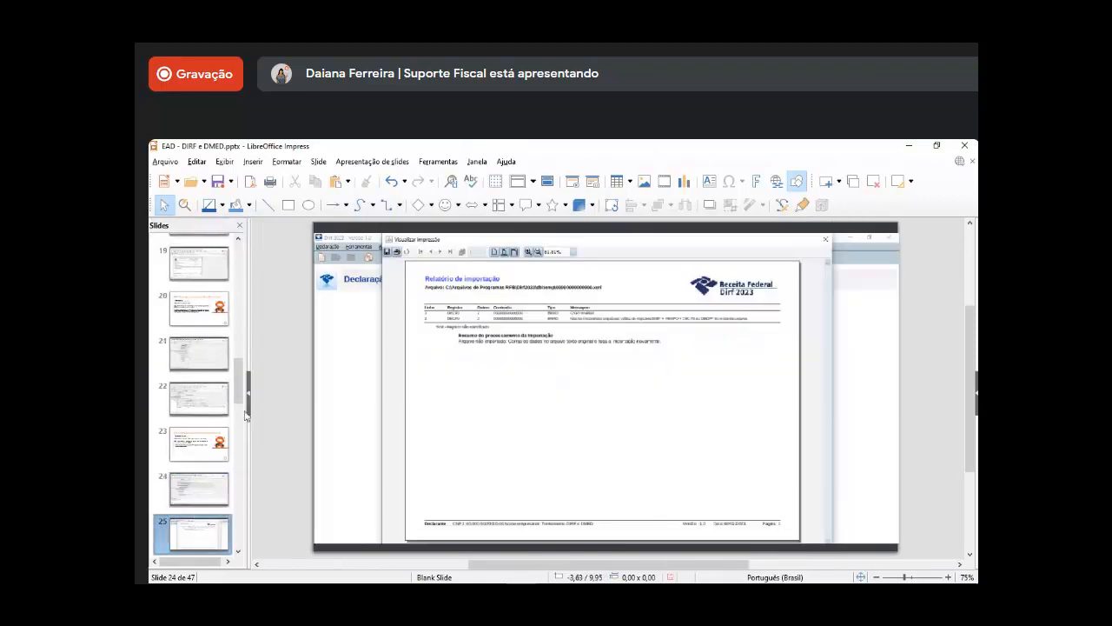
left_click(247, 402)
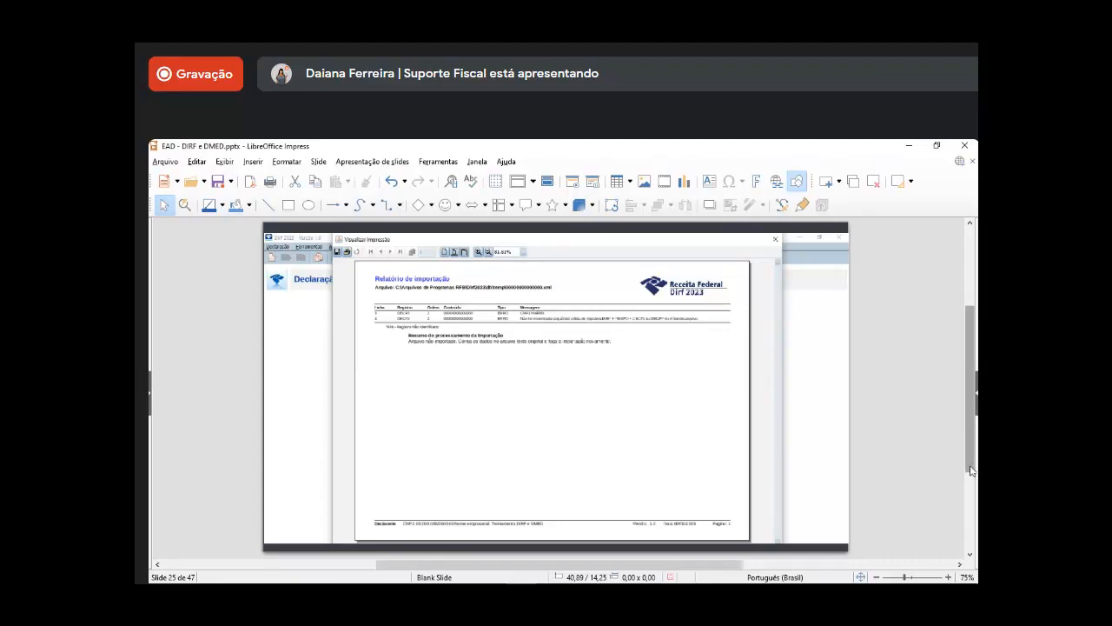
- Turn the microphone on in the Google Meet call, return to LibreOffice Impress and advance to slide 26 on DMED
left_click(491, 595)
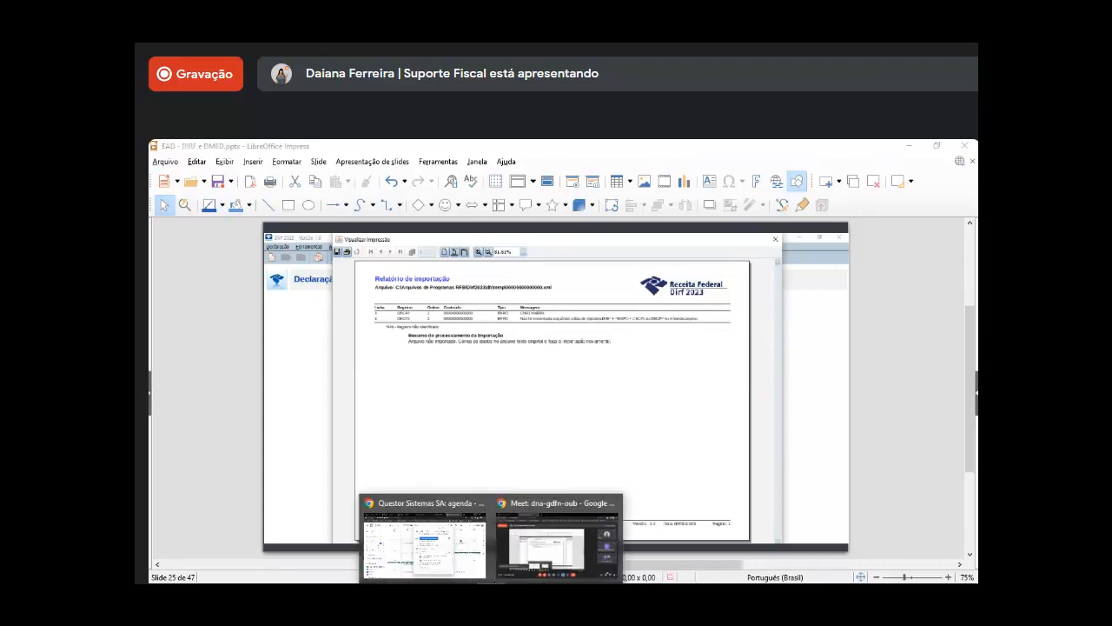
left_click(534, 543)
left_click(447, 562)
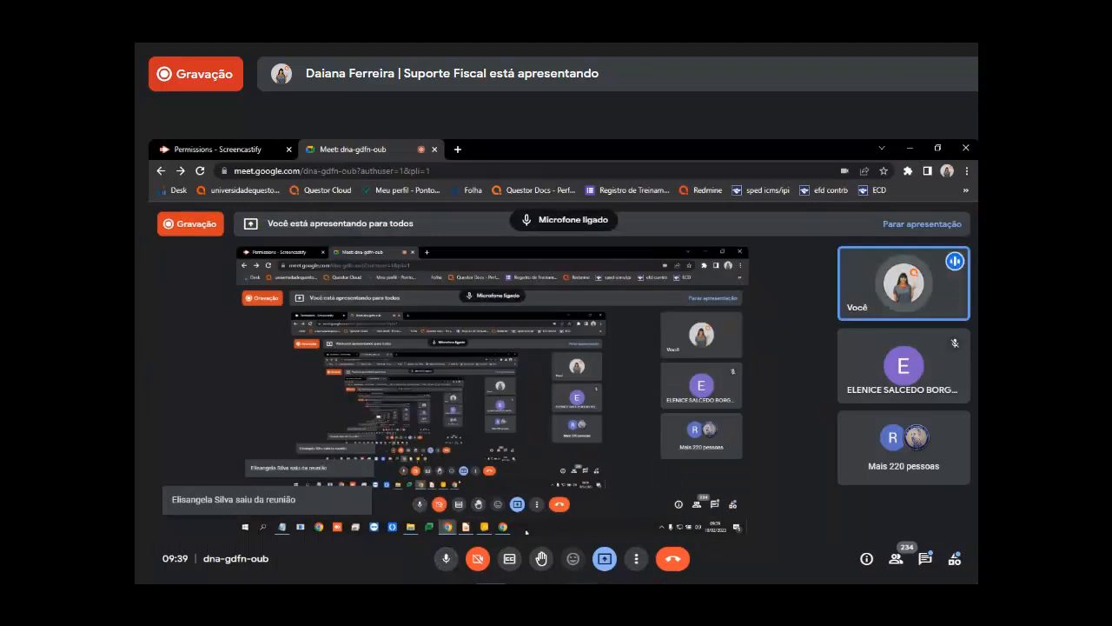
left_click(520, 595)
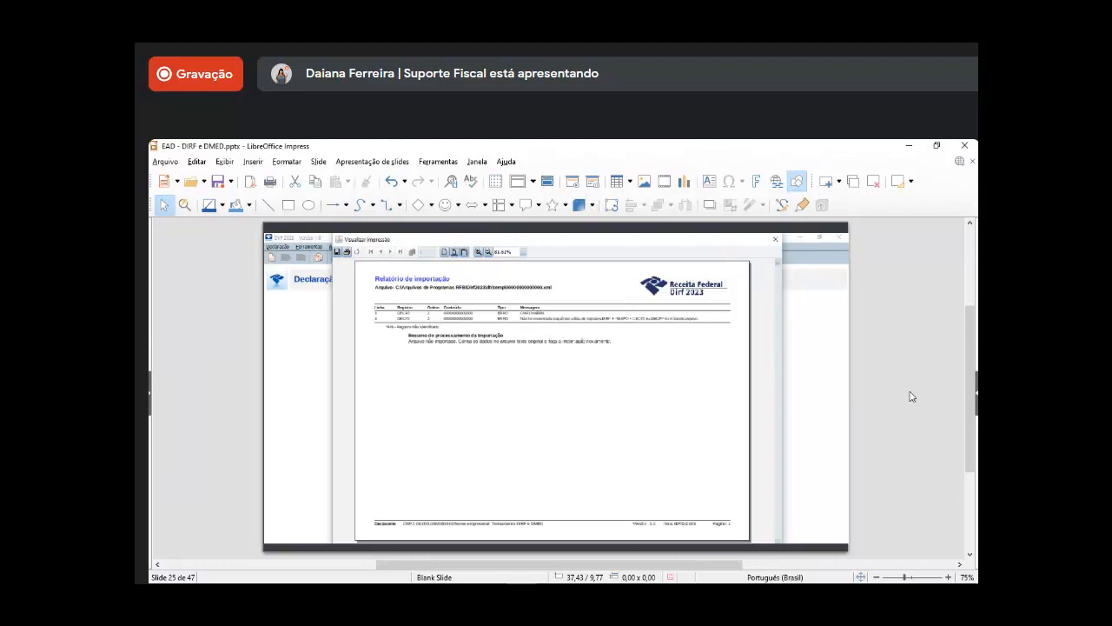
key("Page_Down")
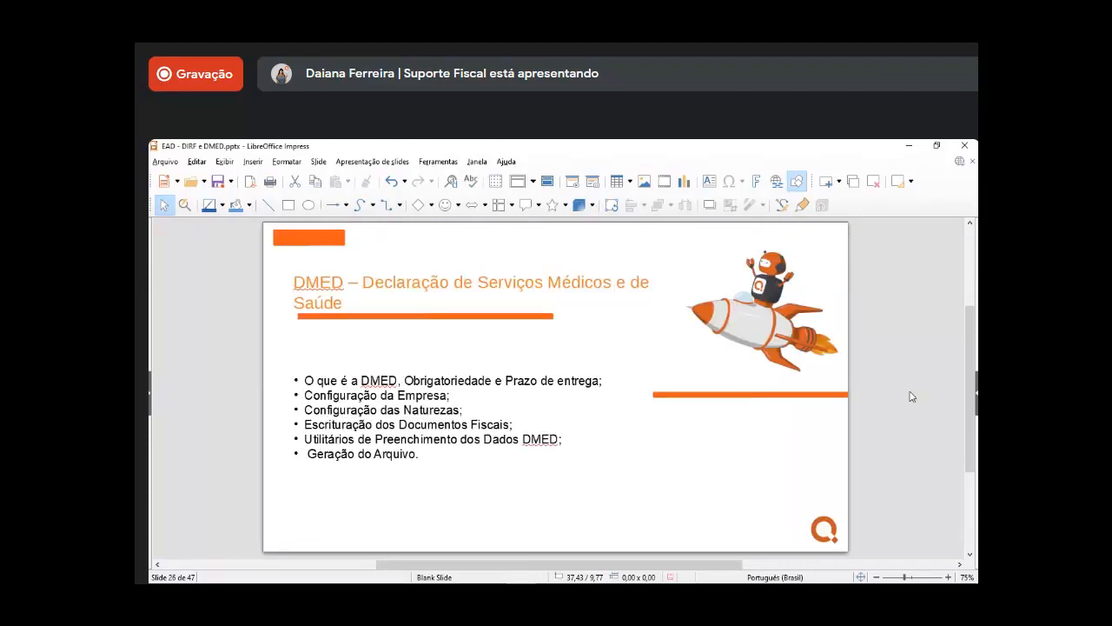